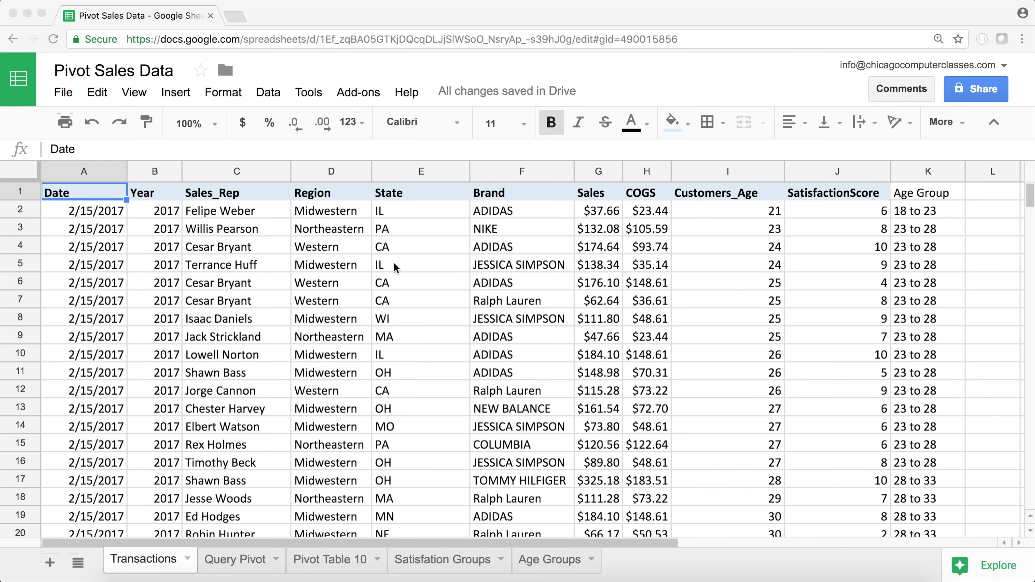
Open the Query Pivot sheet and enlarge the page display by three zoom levels.
click(911, 419)
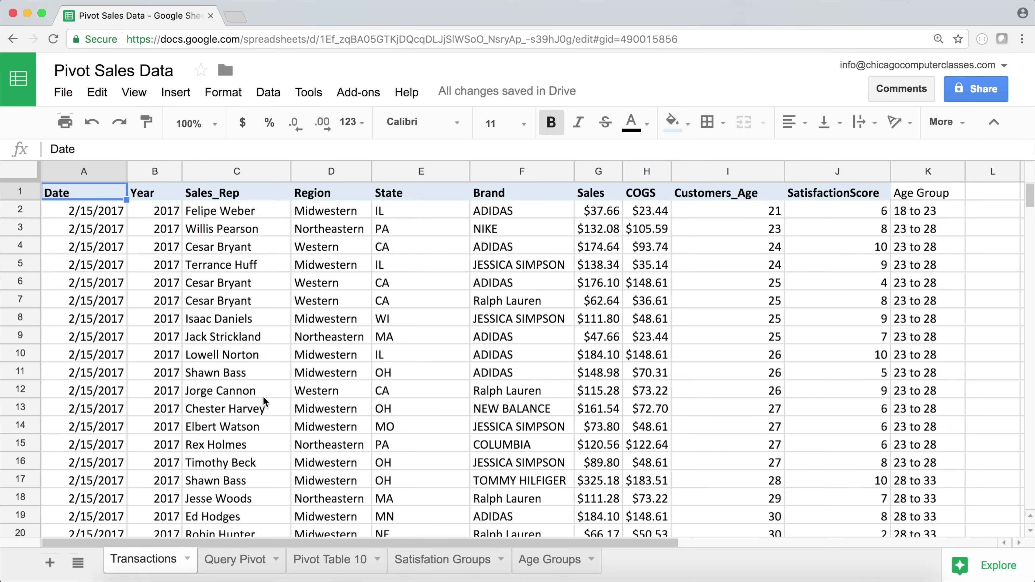
click(233, 567)
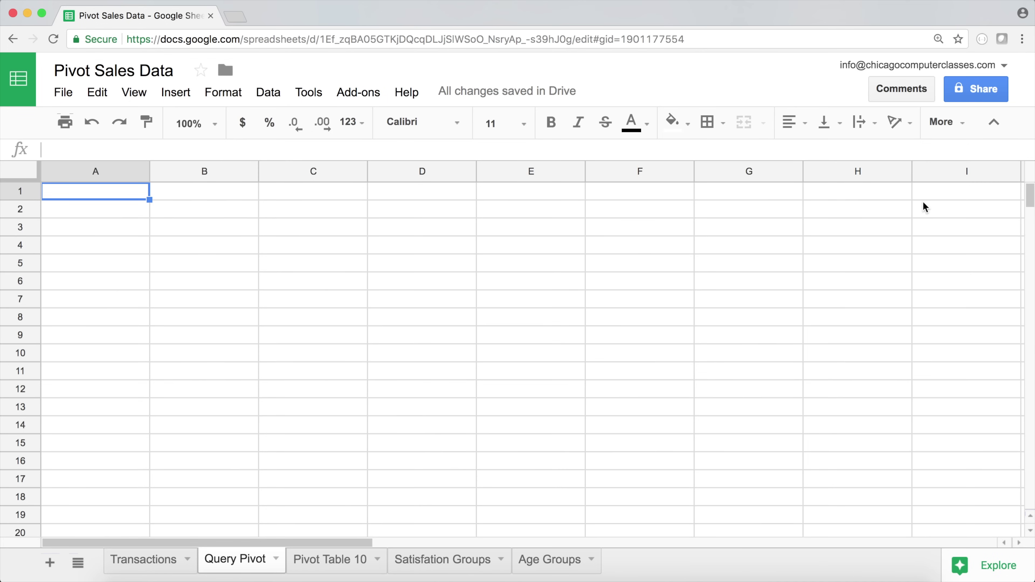
key(super+equal)
key(super+equal)
key(super+equal)
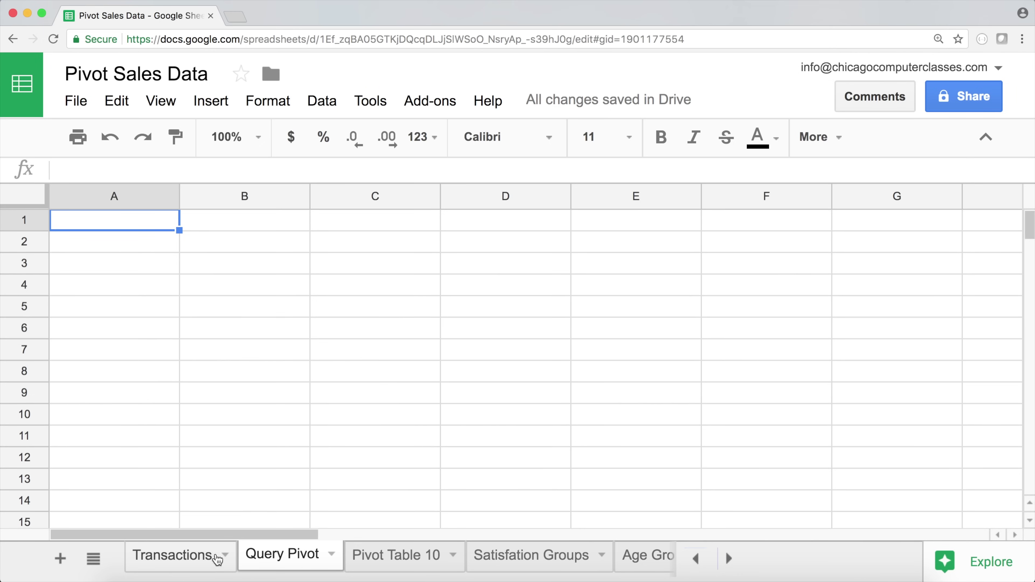
Examine the Sales, COGS and Customers_Age columns in the Transactions sheet.
click(193, 568)
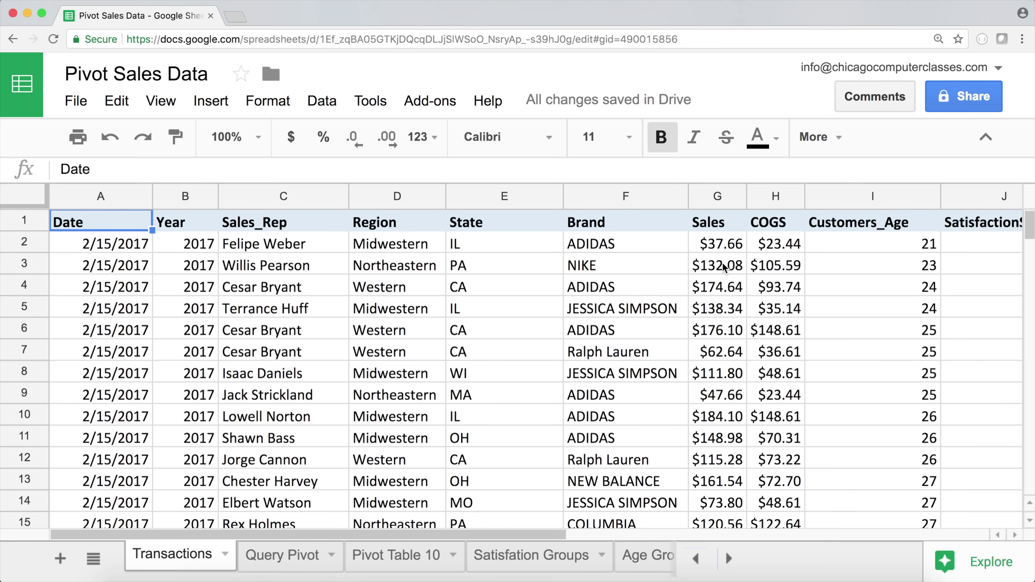
drag(724, 222, 730, 417)
drag(773, 223, 770, 393)
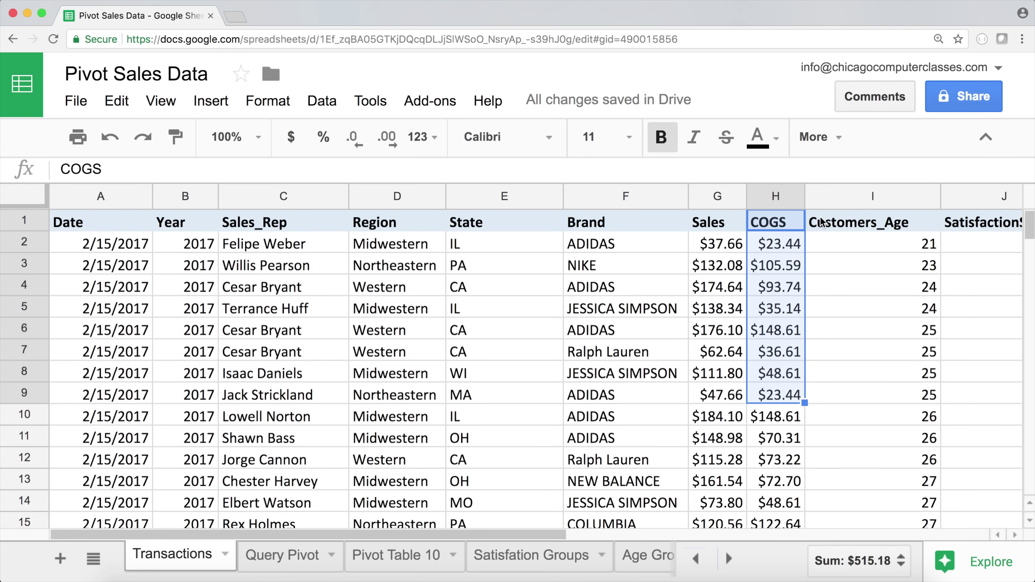
drag(820, 225, 825, 393)
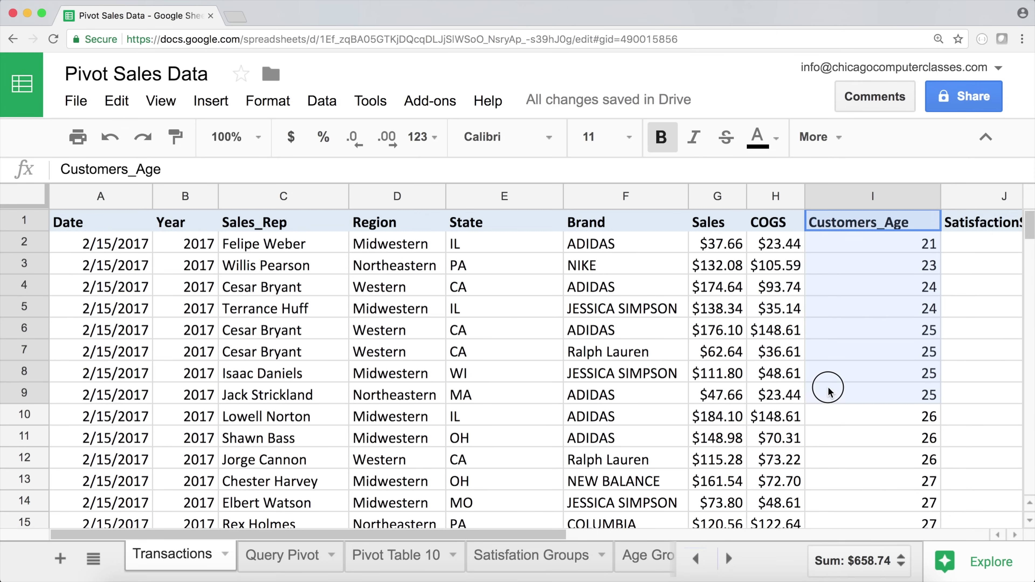
click(756, 219)
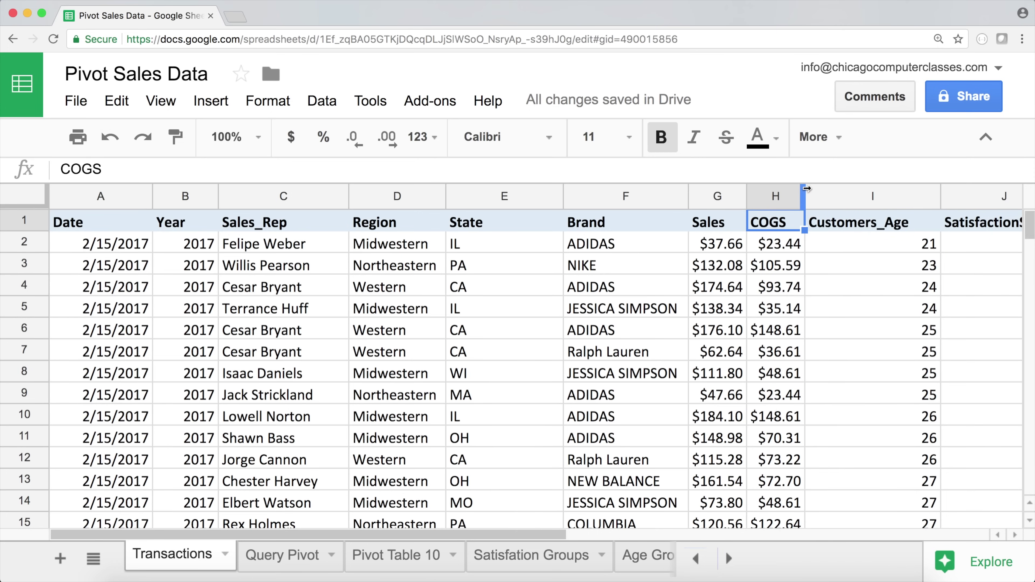
click(725, 241)
click(776, 245)
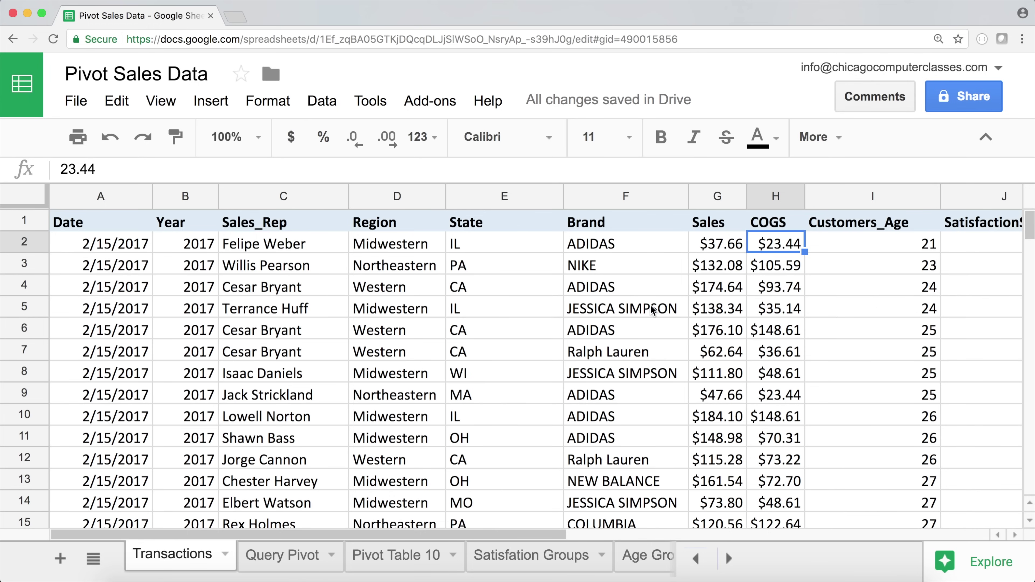
click(725, 231)
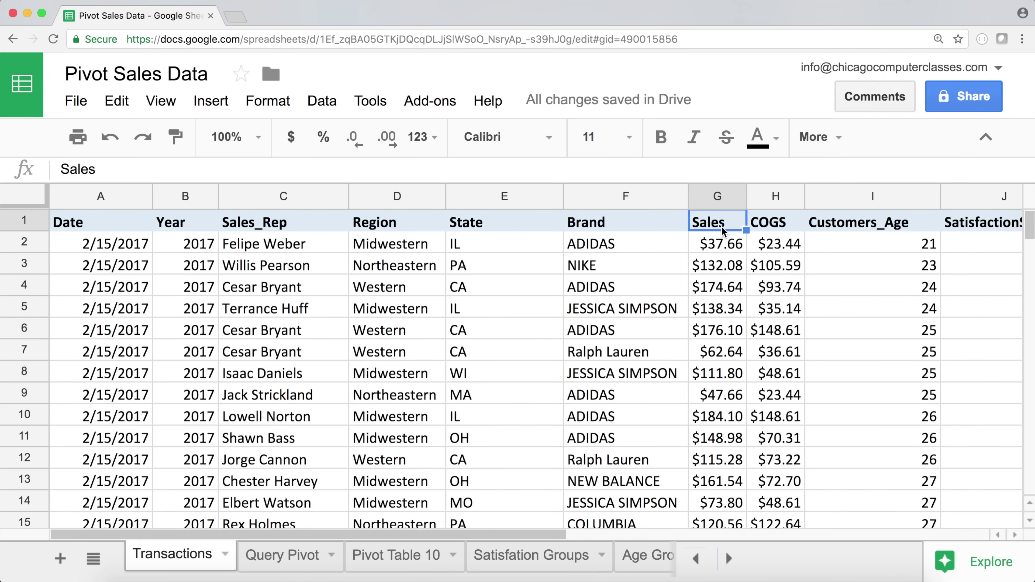
click(782, 224)
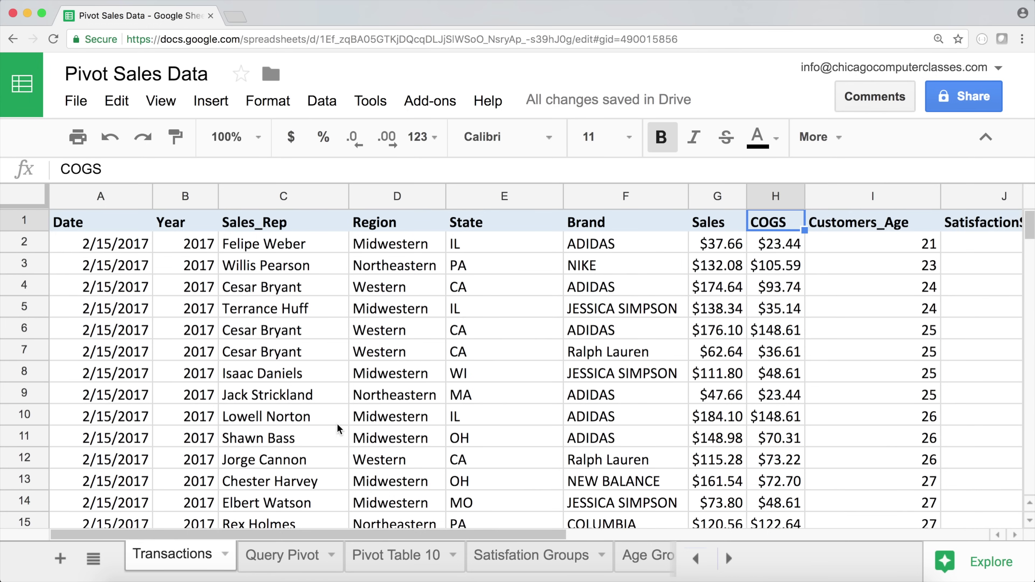
Start a QUERY formula in cell A1 of the Query Pivot sheet with Transactions!A1:K20001 as its data range.
click(279, 564)
text(=)
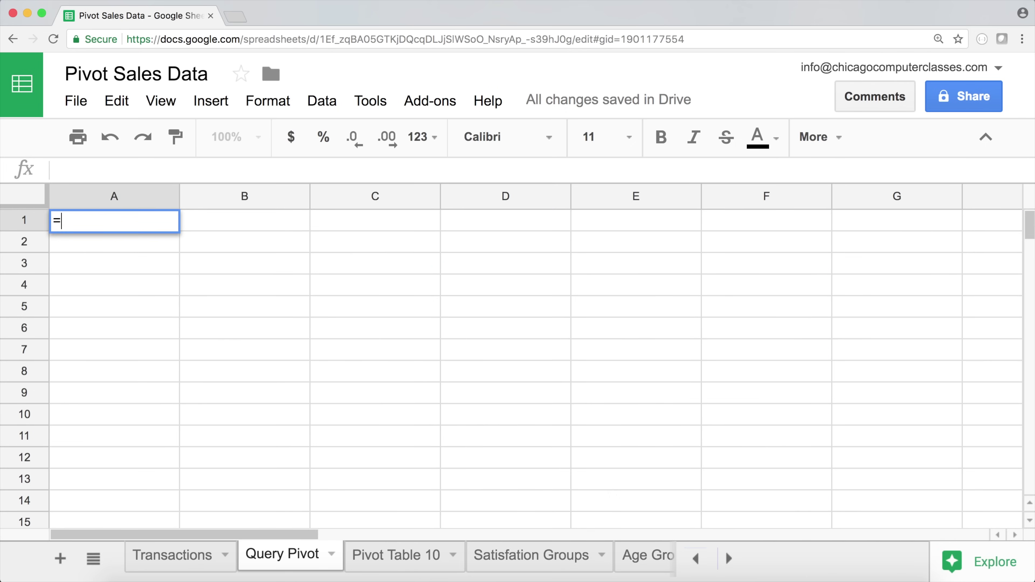
text(que)
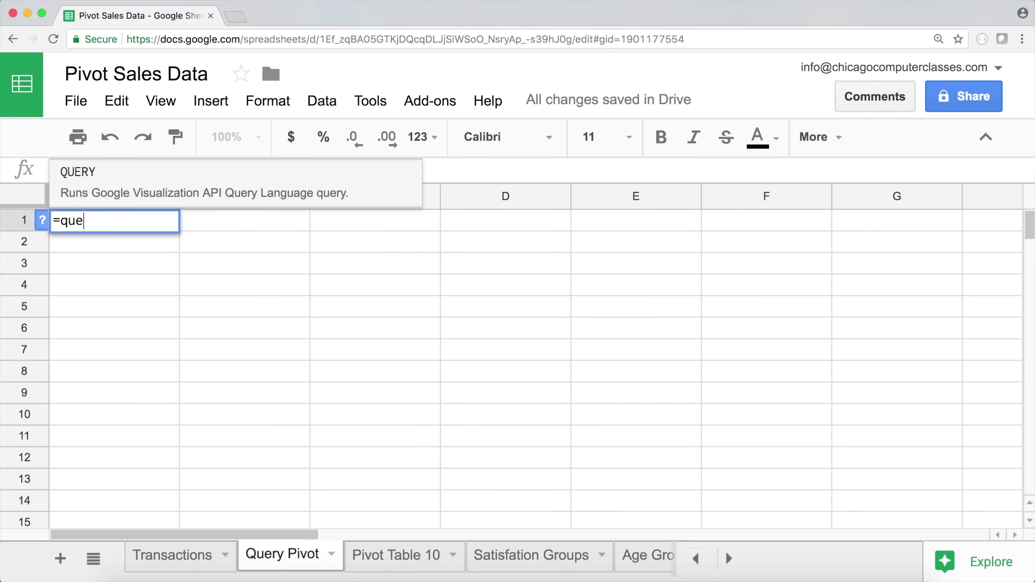
key(Tab)
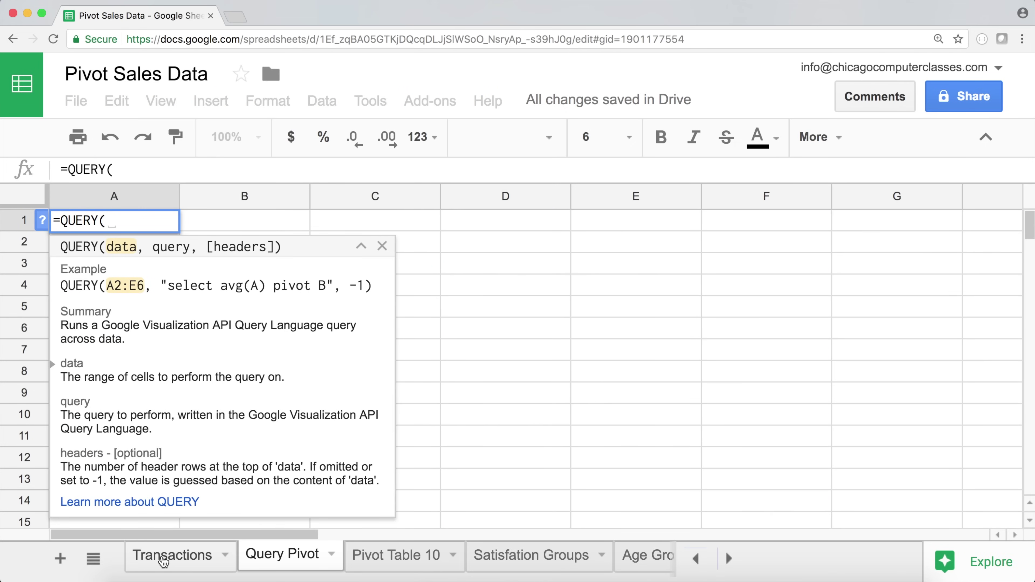
click(163, 562)
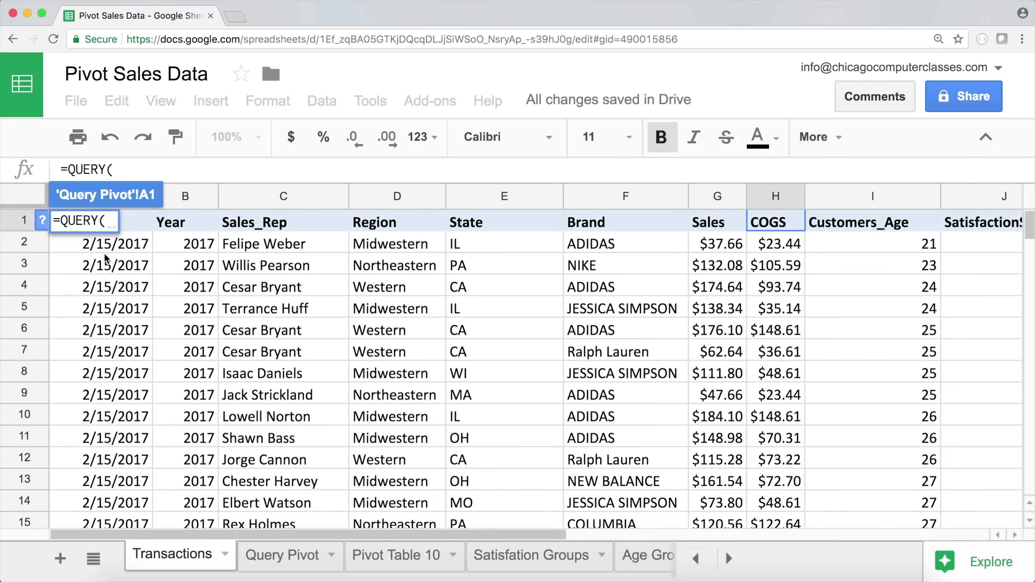
click(132, 216)
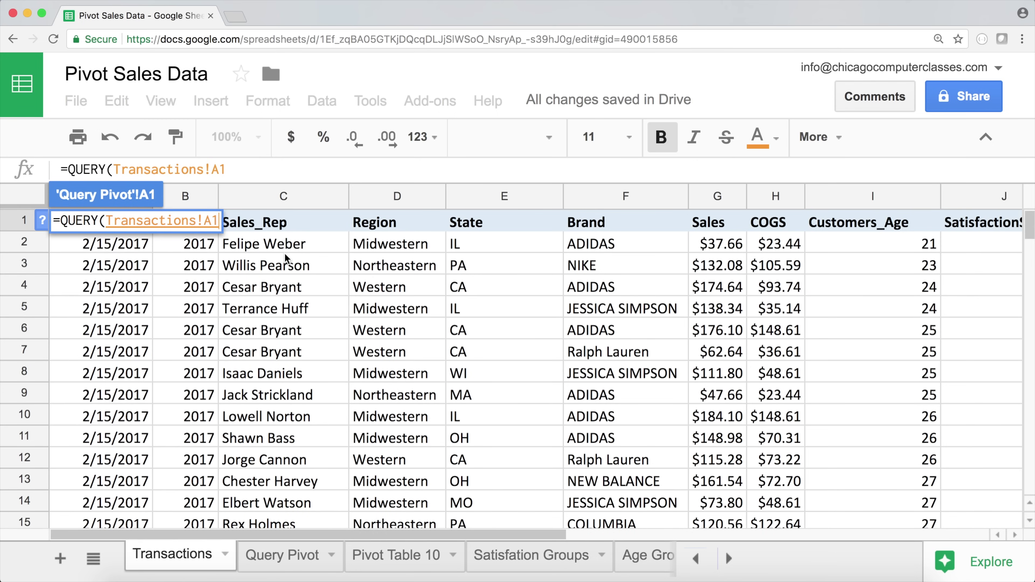
key(ctrl+shift+Right)
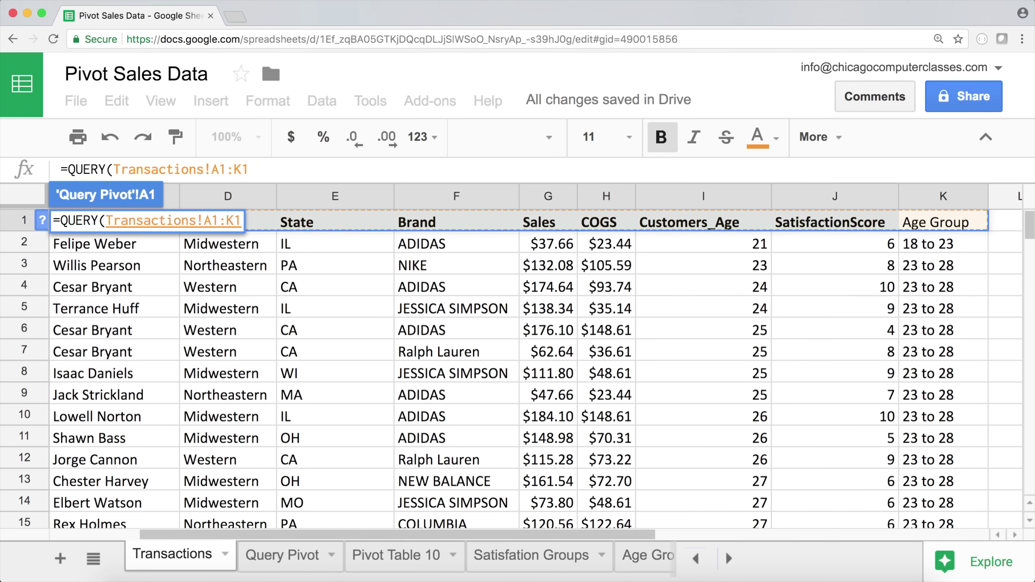
key(ctrl+shift+Down)
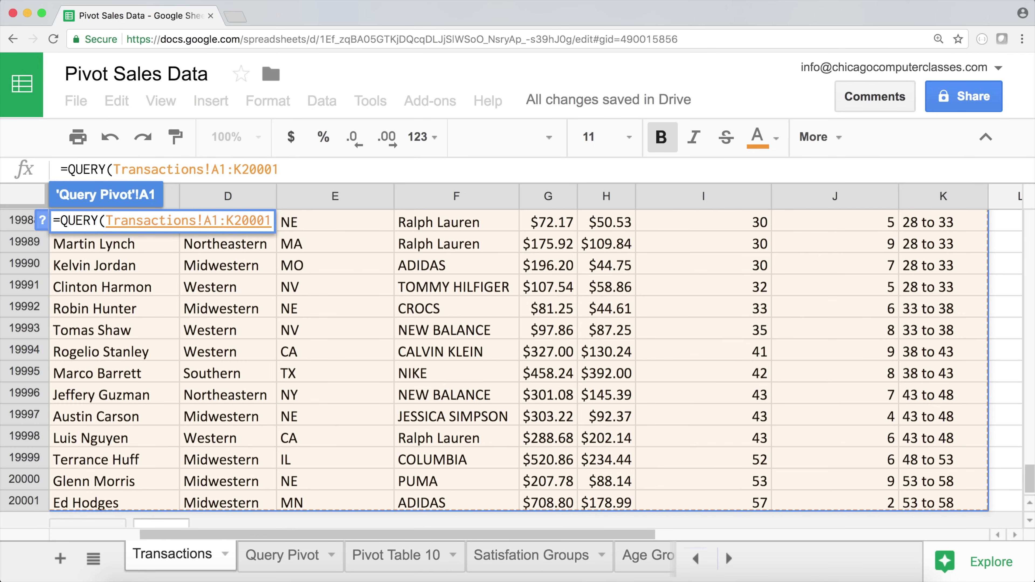
Complete the QUERY formula with the query "SELECT *" and 1 header row, and enter it.
text(,")
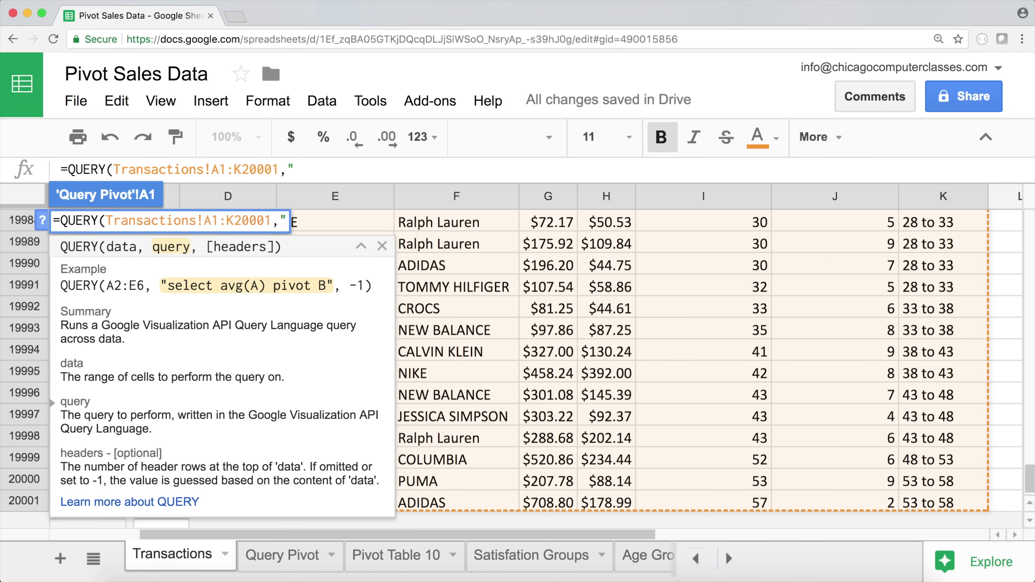
text(SELECT)
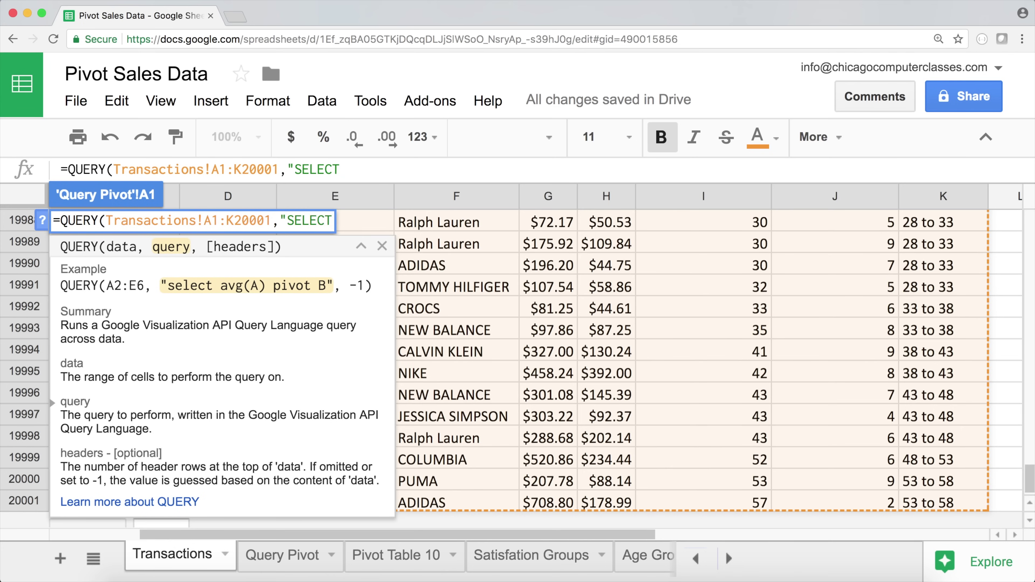
text( *)
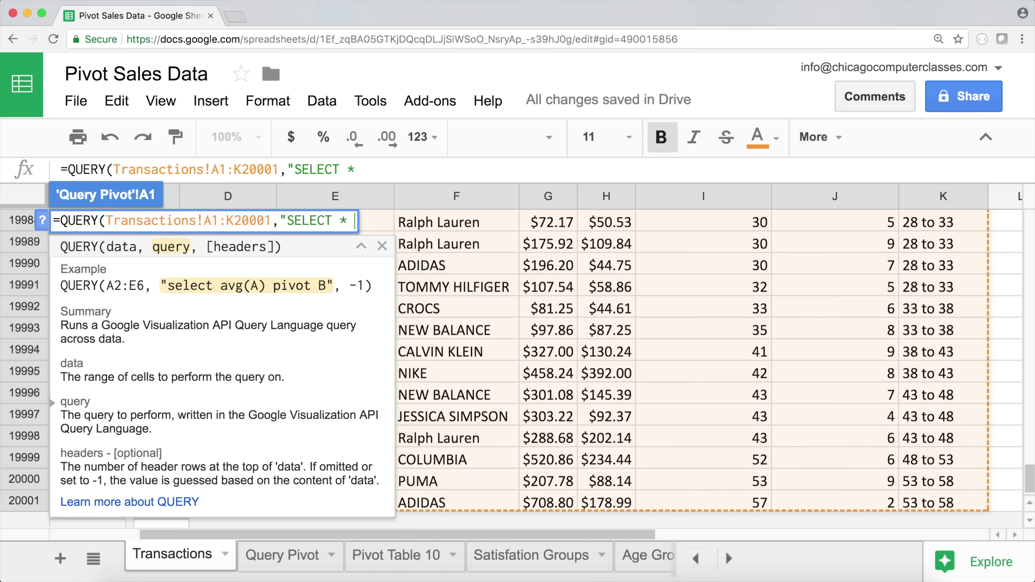
key(BackSpace)
text(",)
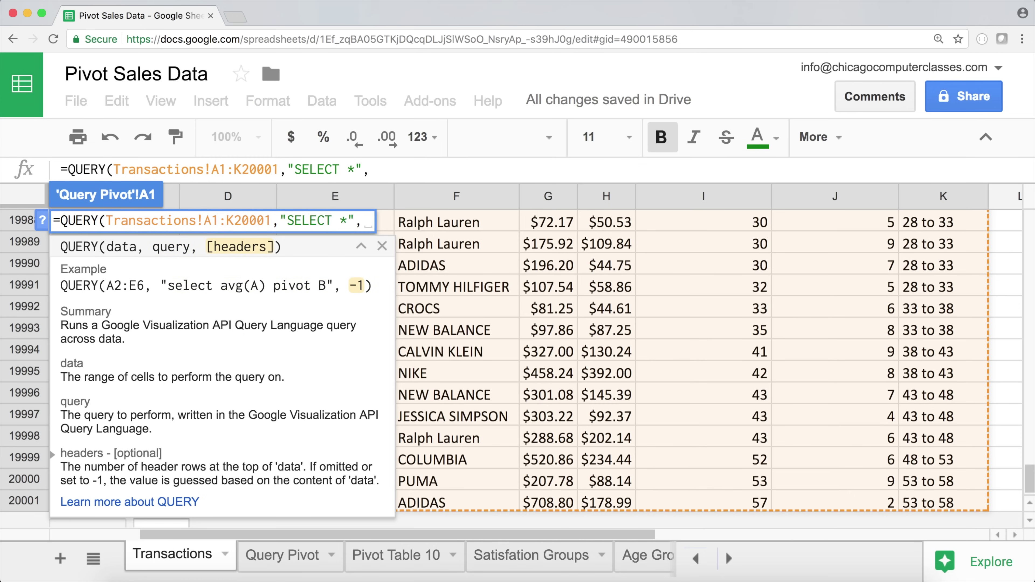
text(1)
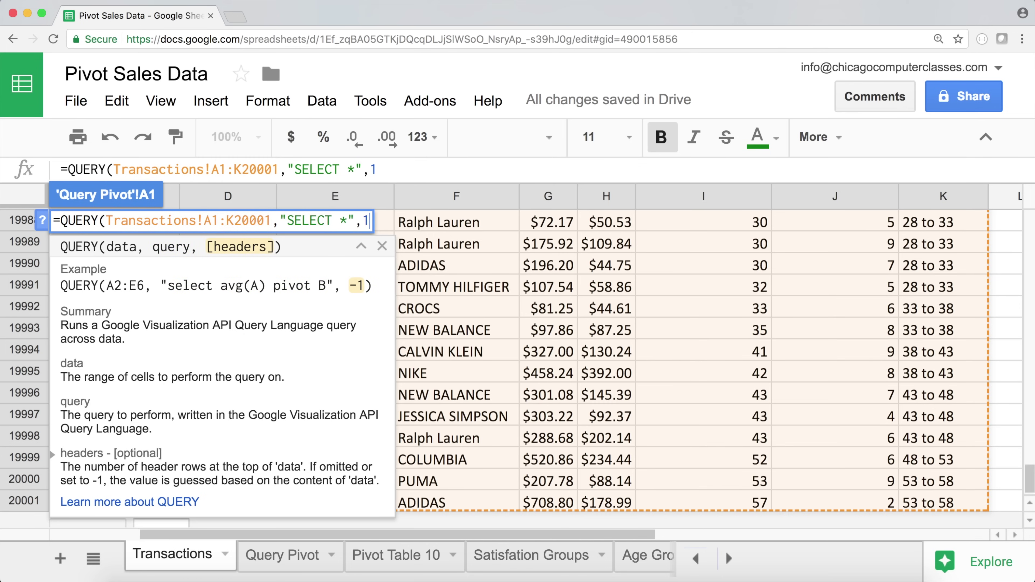
text())
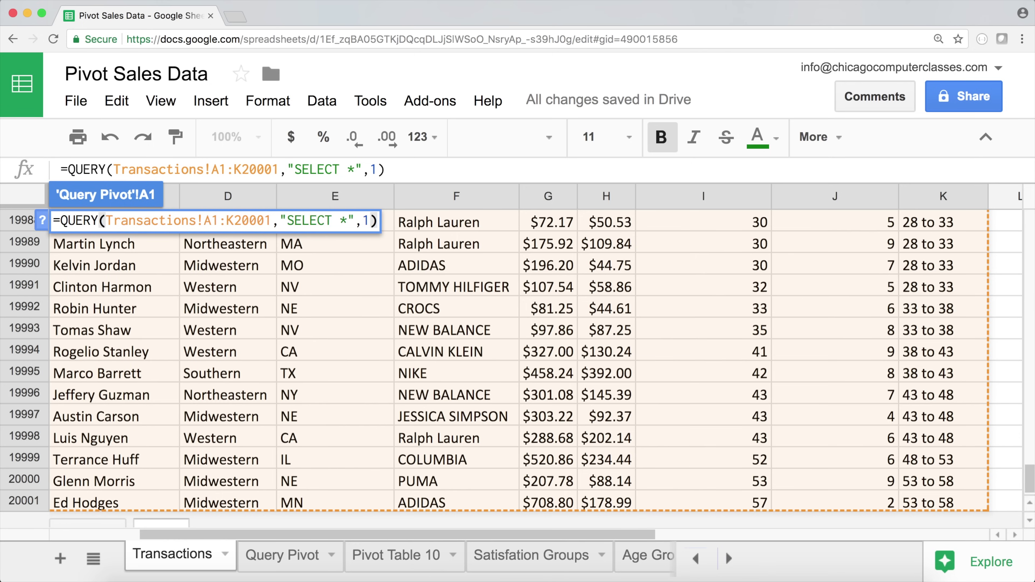
key(Return)
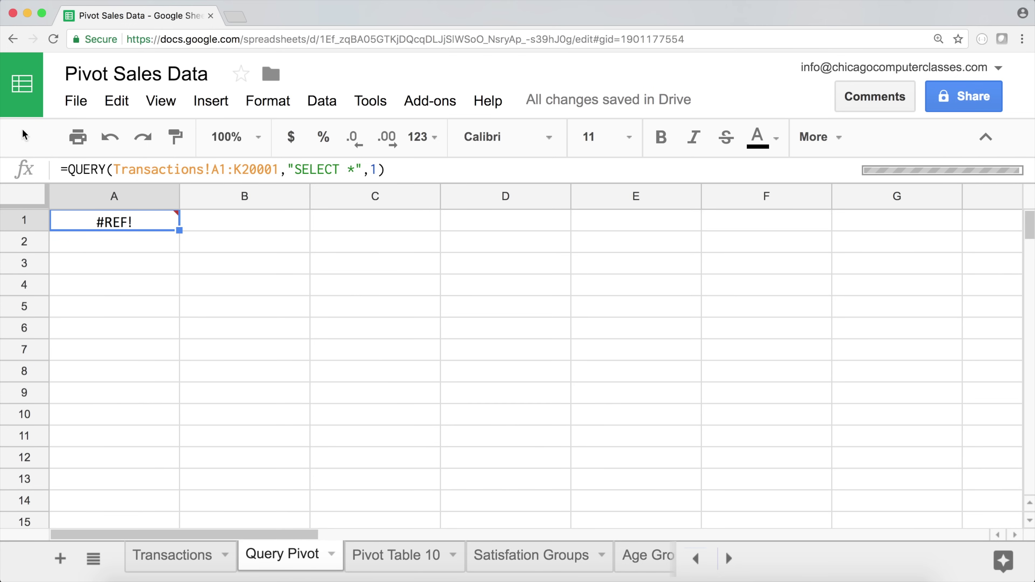
Change the query in cell A1 to select only columns D, E, F, G and H instead of all columns.
mouse_move(175, 224)
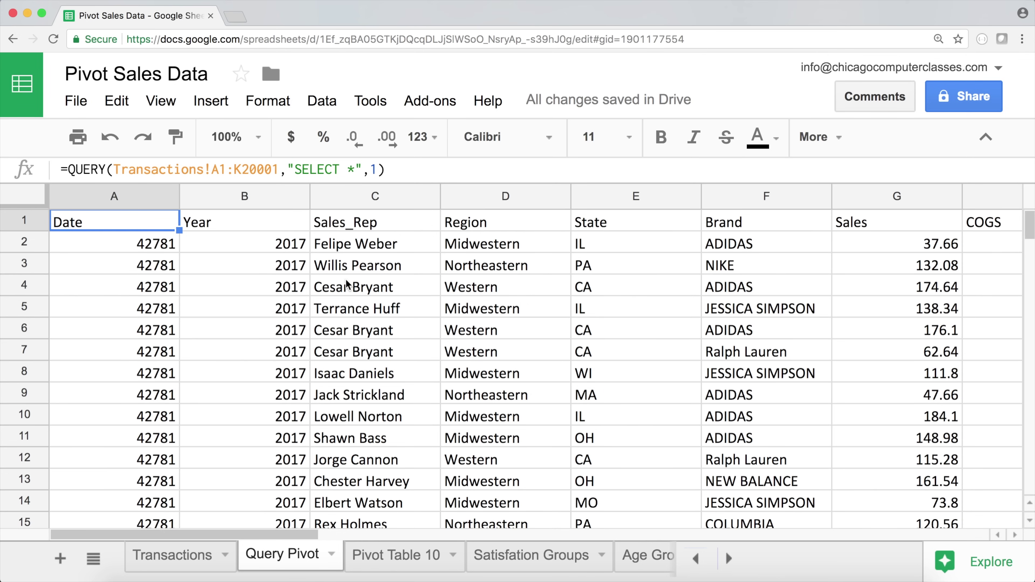
click(351, 169)
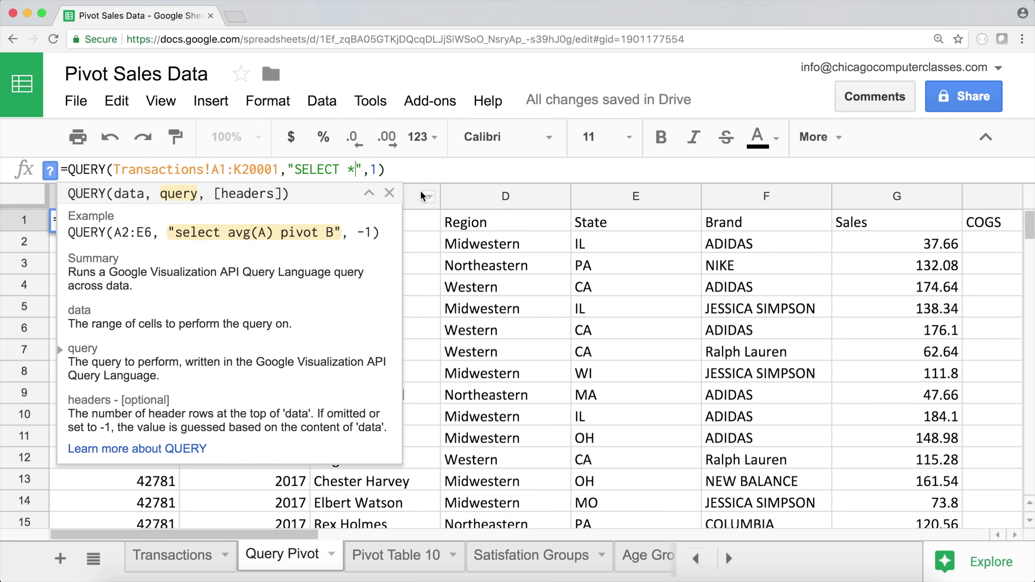
key(BackSpace)
text(D, E, )
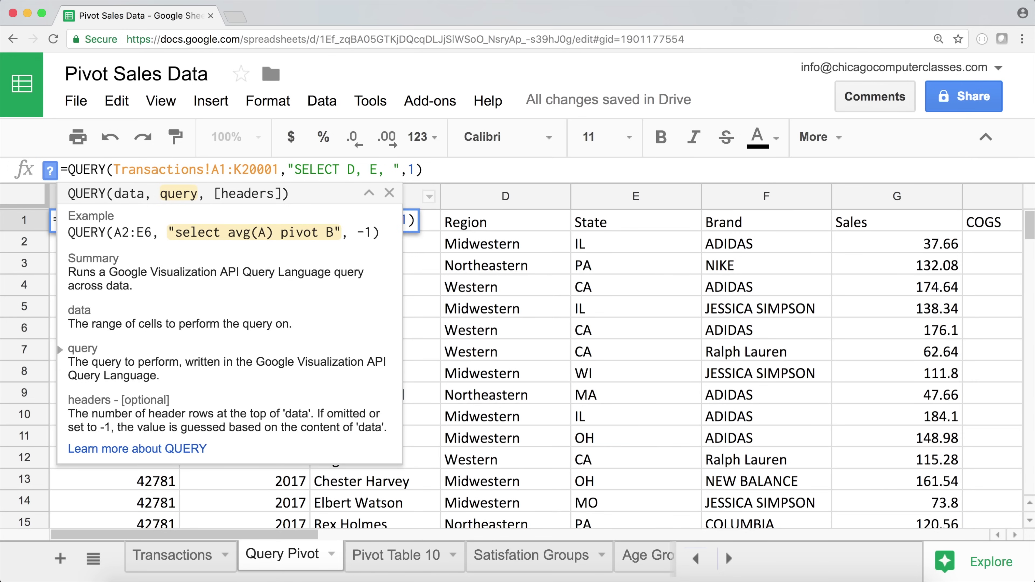
text(F, )
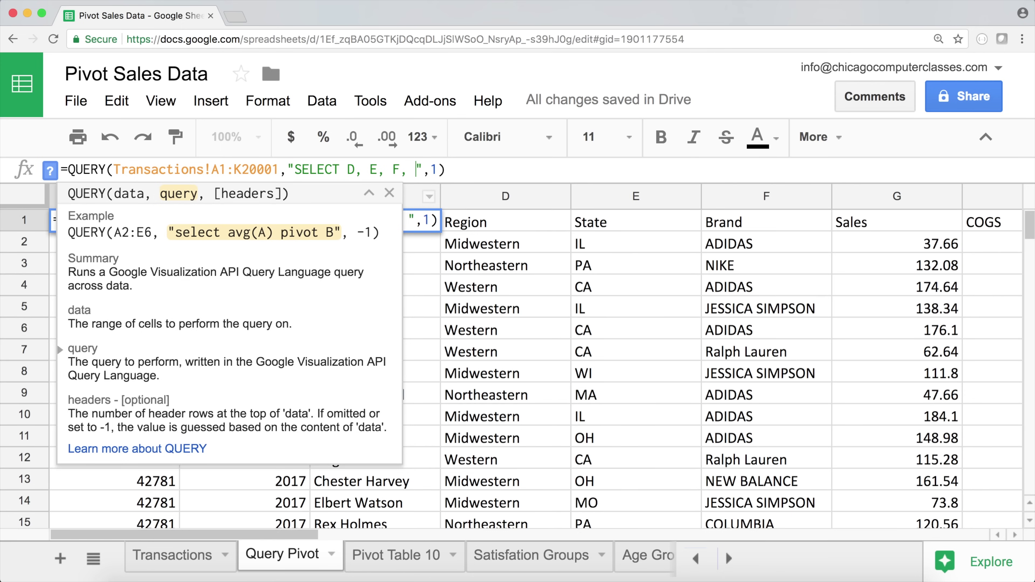
text(G)
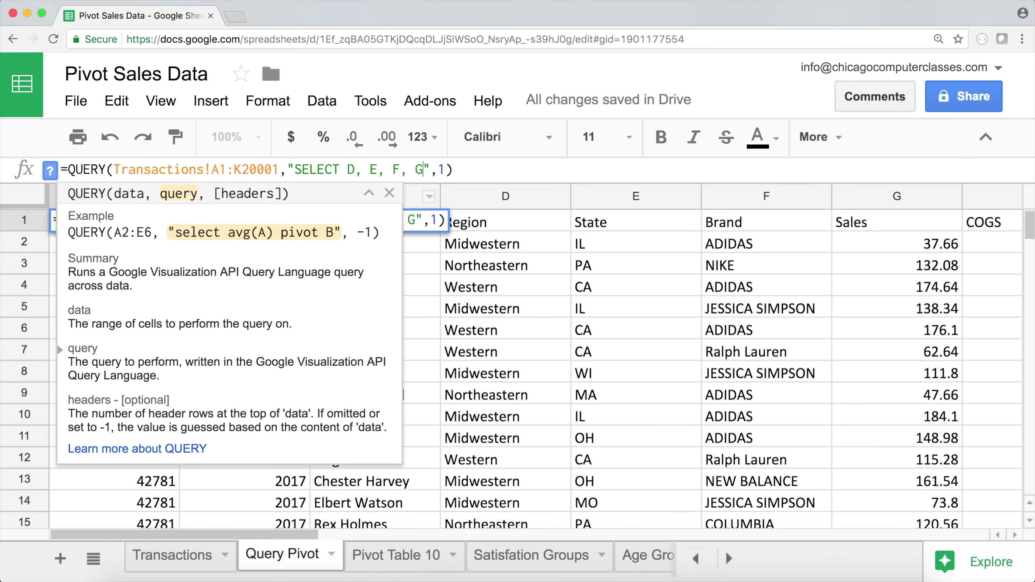
text(, E)
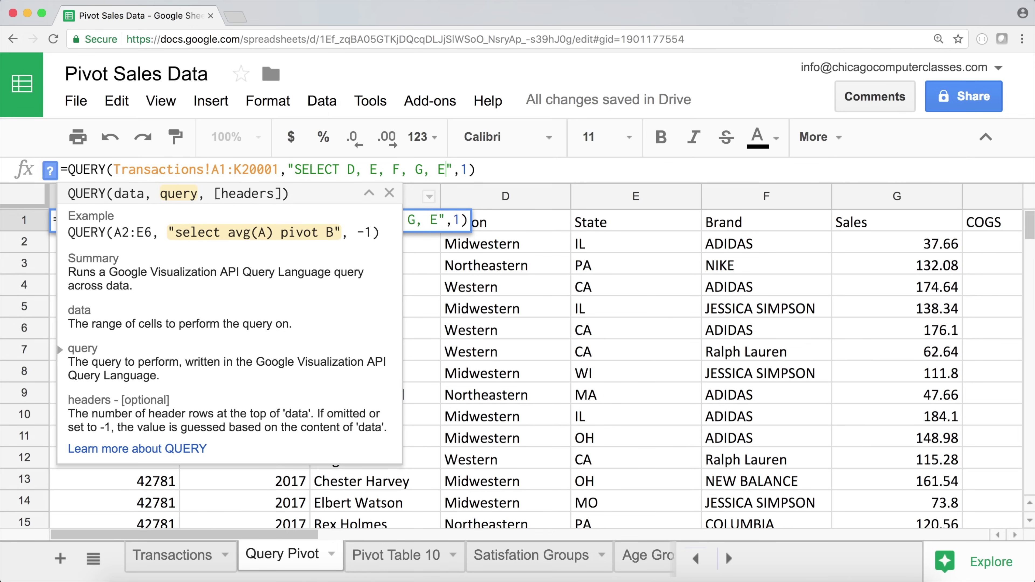
key(Return)
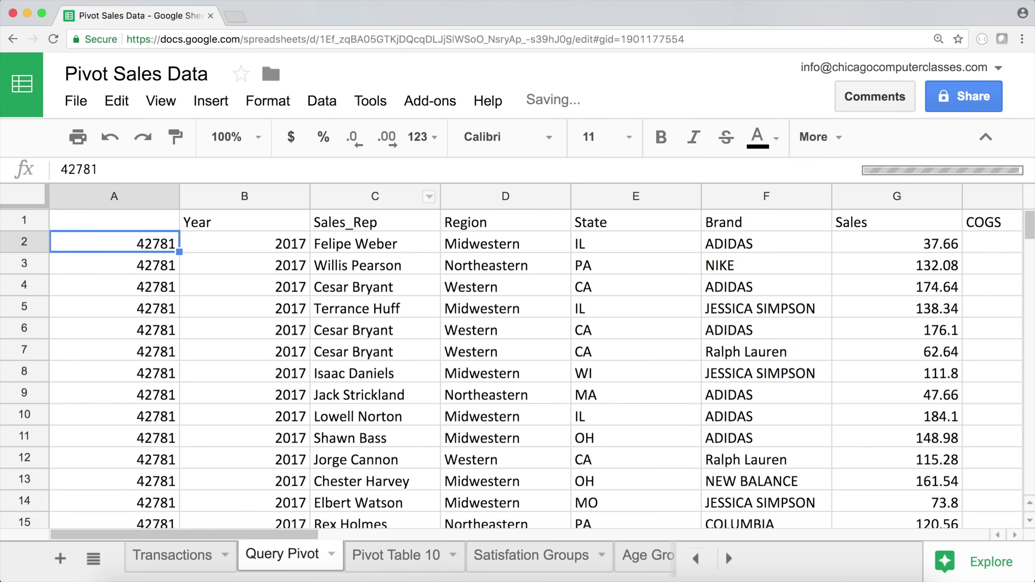
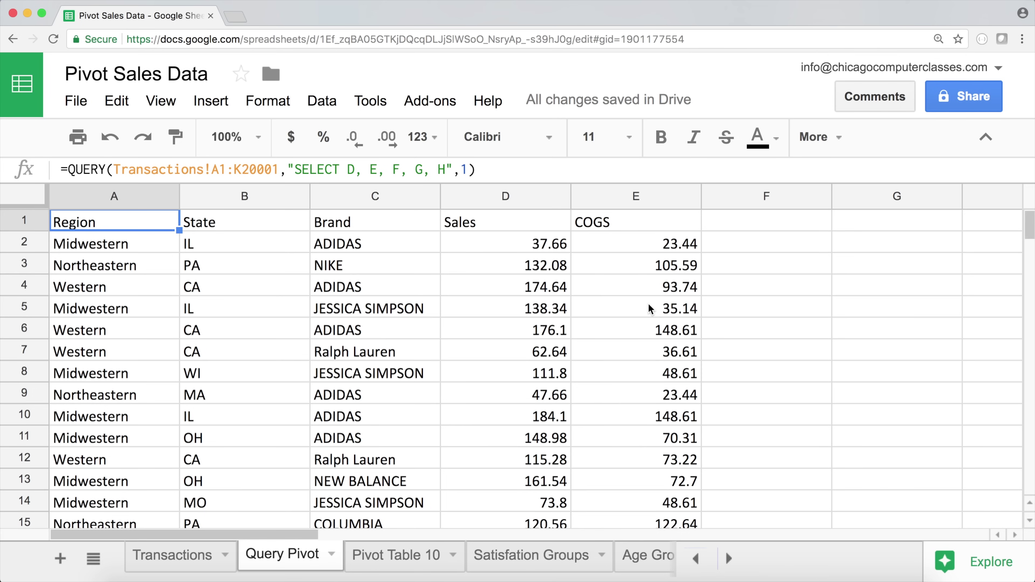
Add the calculated column G-H after column H in the query's SELECT list in cell A1.
click(447, 169)
text(, )
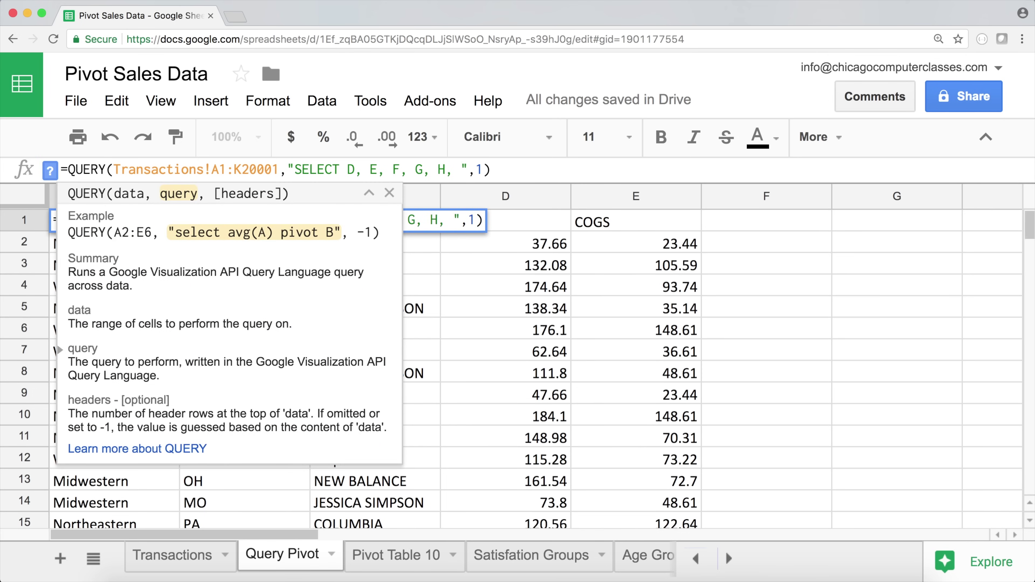
text(G)
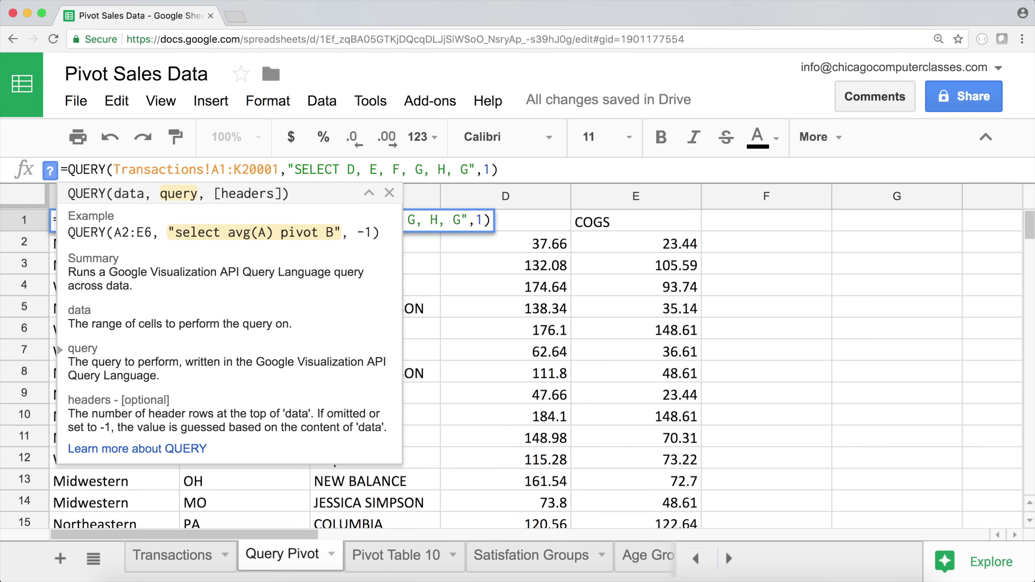
text(-H)
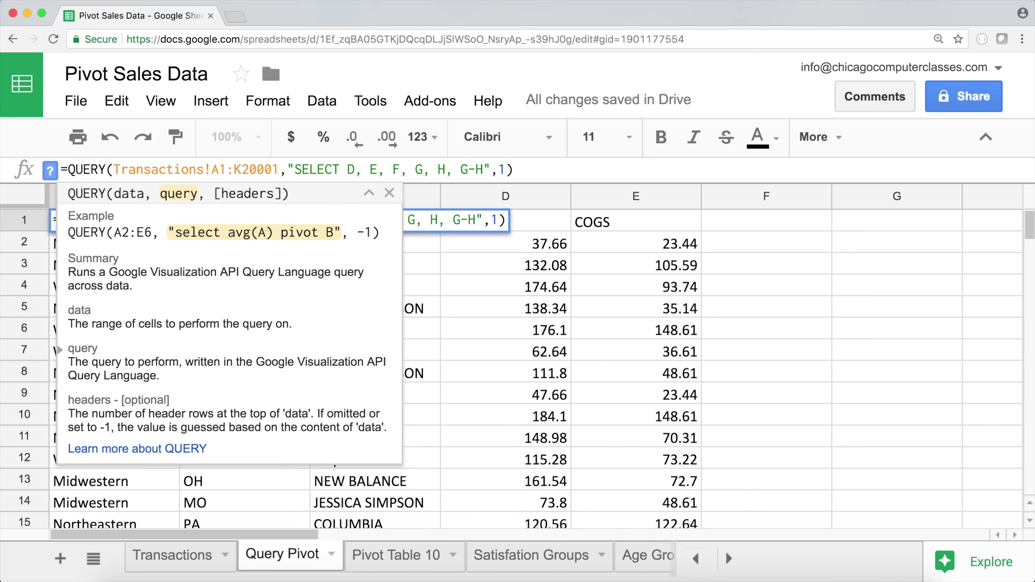
key(Return)
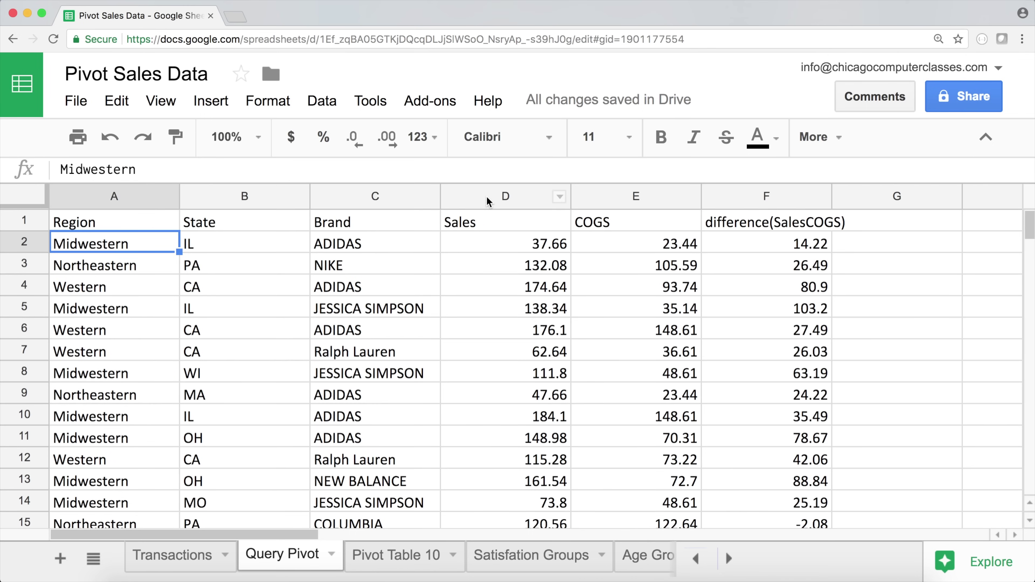
click(767, 247)
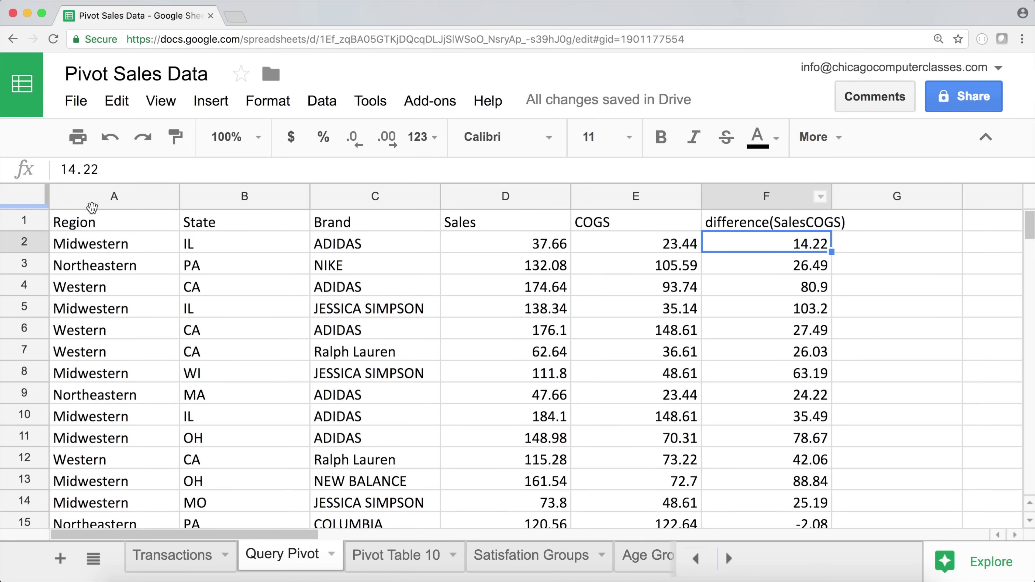
Remove columns G and H from the query in cell A1, leaving "SELECT D, E, F, G-H".
click(89, 225)
drag(539, 205, 603, 196)
click(105, 221)
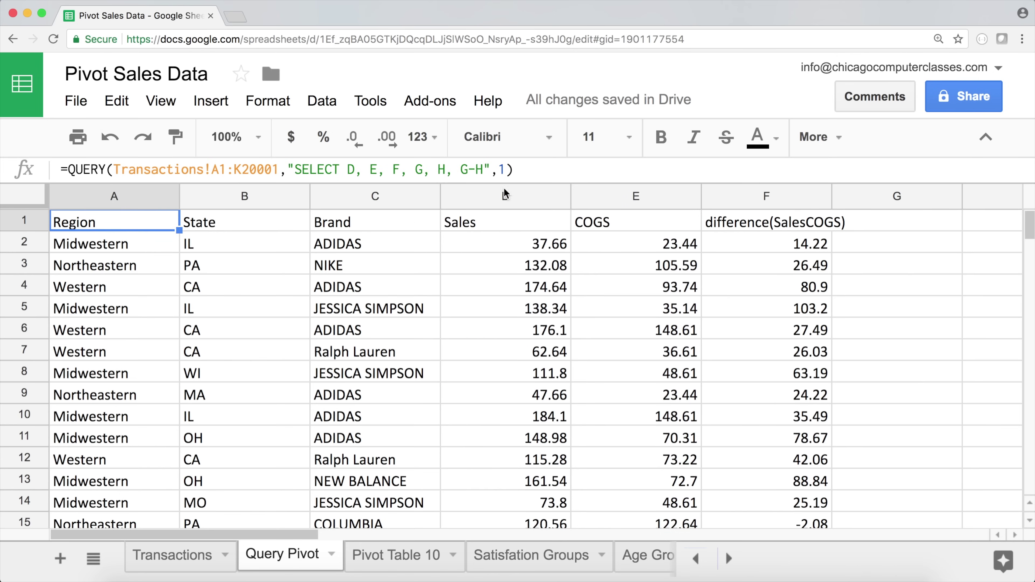
click(458, 170)
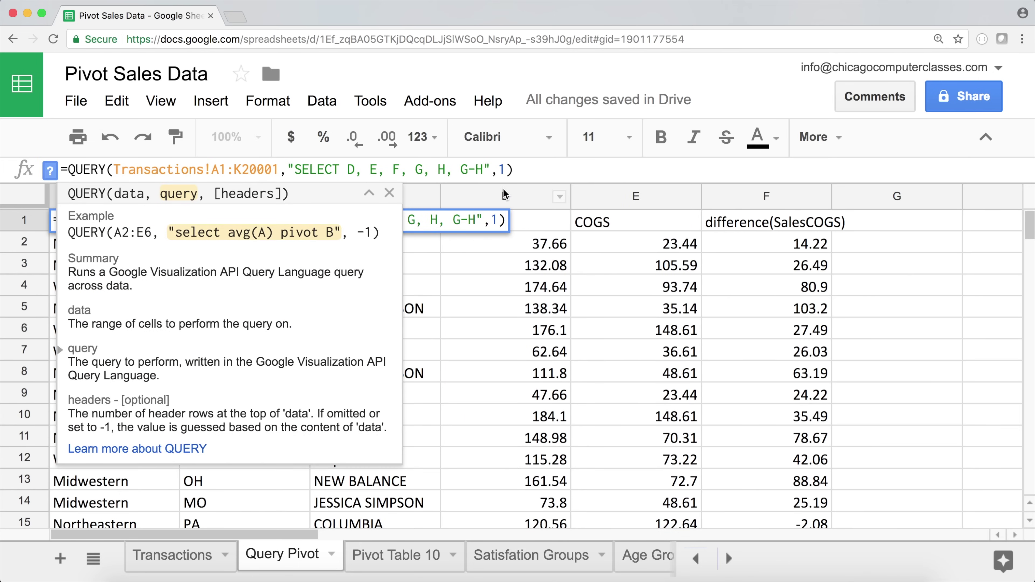
key(BackSpace)
key(BackSpace)
key(BackSpace)
key(BackSpace)
key(BackSpace)
key(BackSpace)
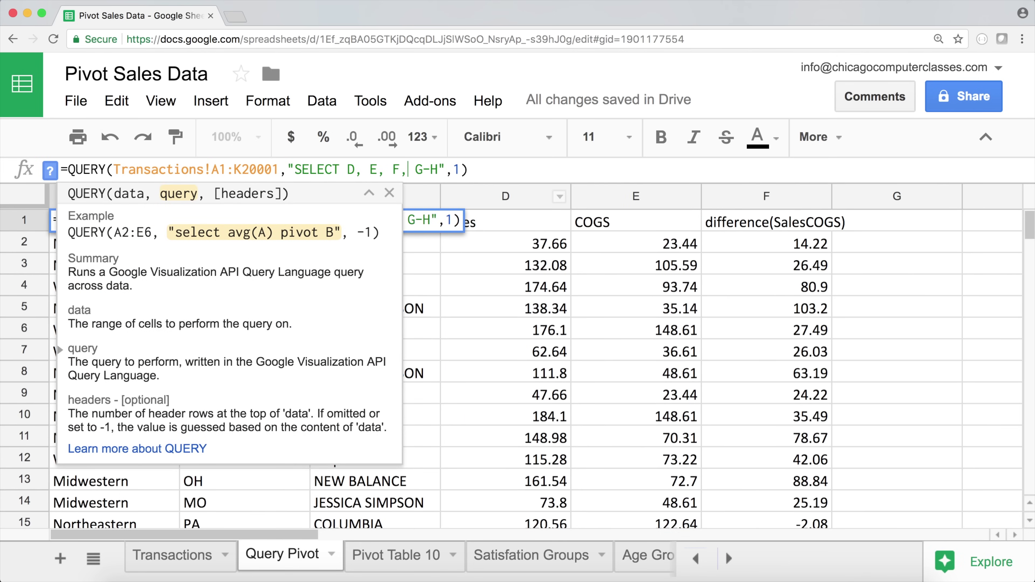
key(Return)
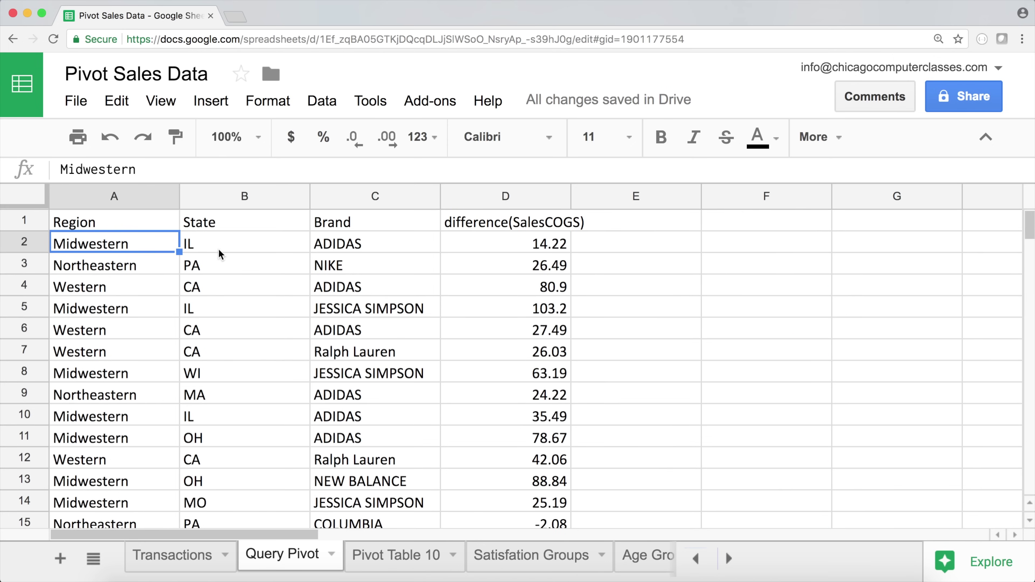
click(87, 227)
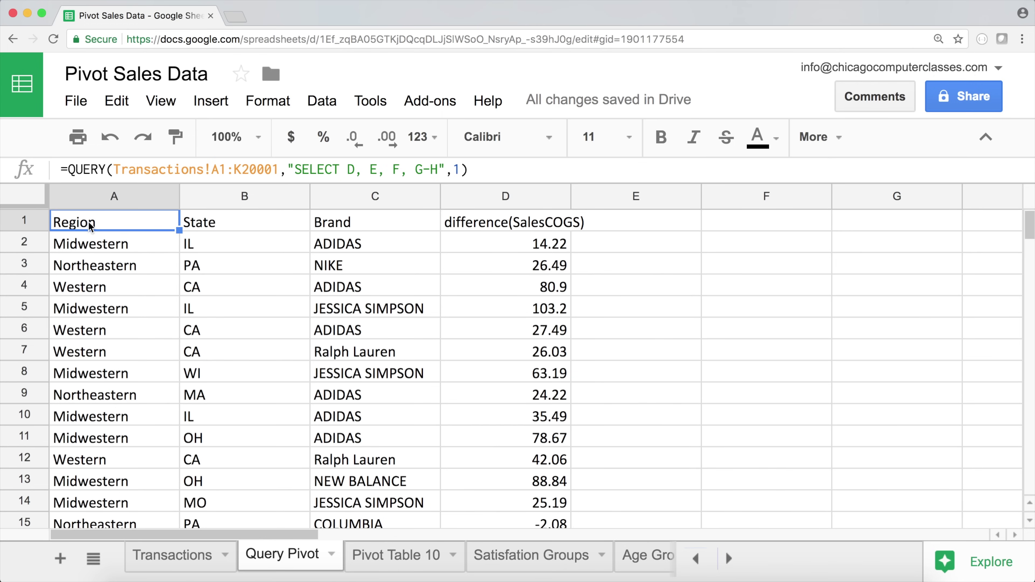
click(430, 171)
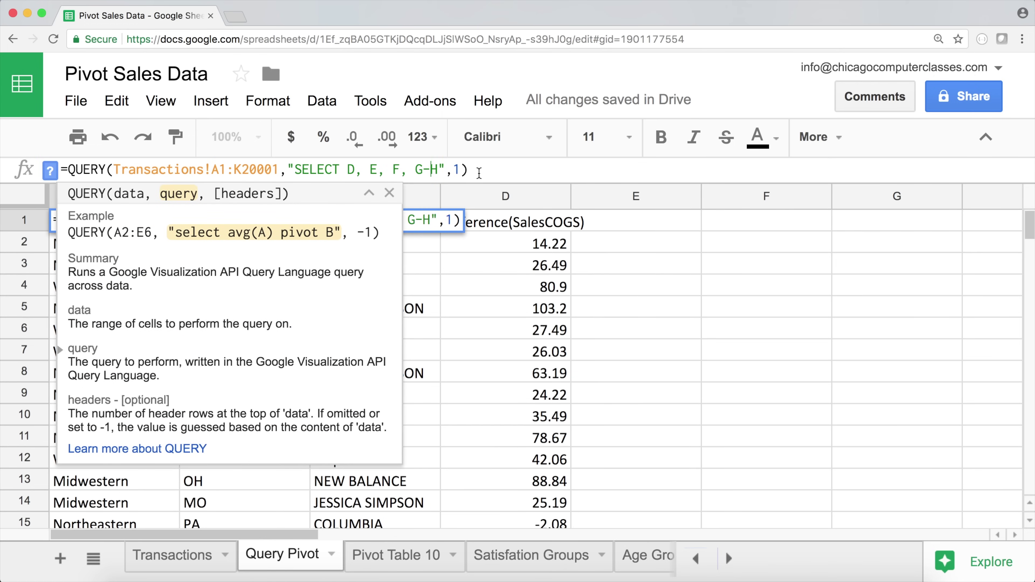
key(BackSpace)
text(/)
key(BackSpace)
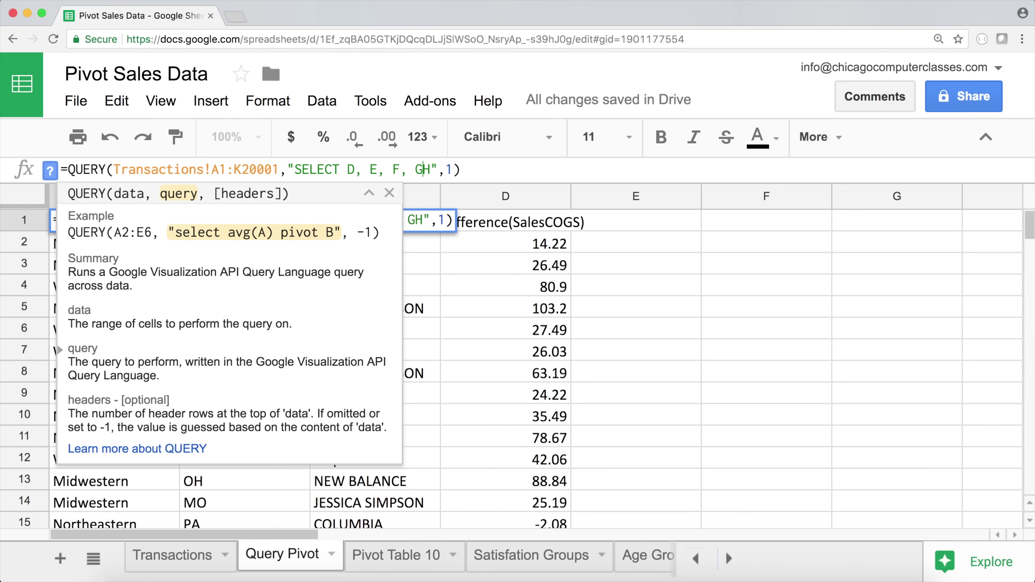
text(-)
key(Return)
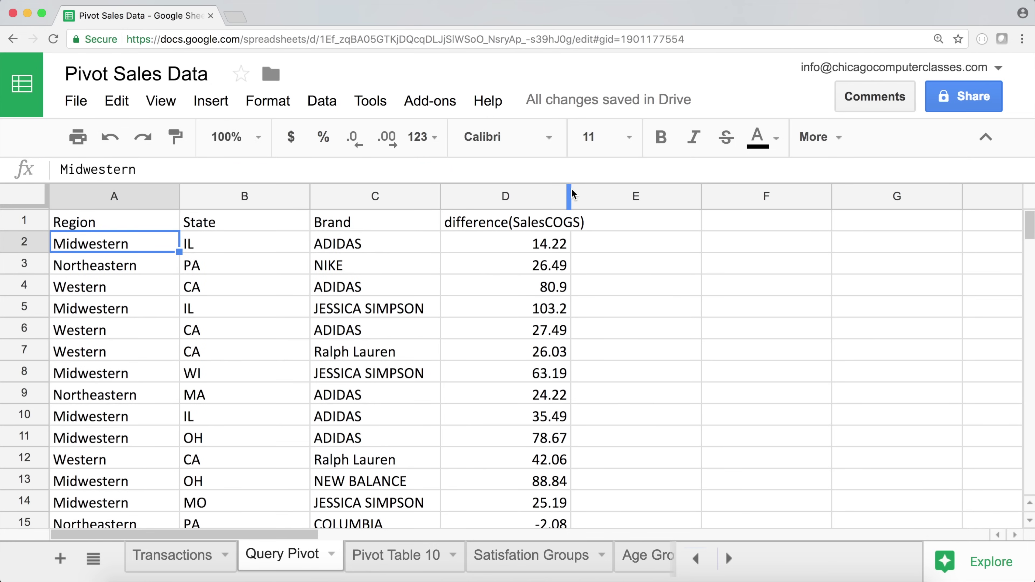
Widen column D of the Query Pivot sheet to fit its header text.
drag(570, 195, 596, 195)
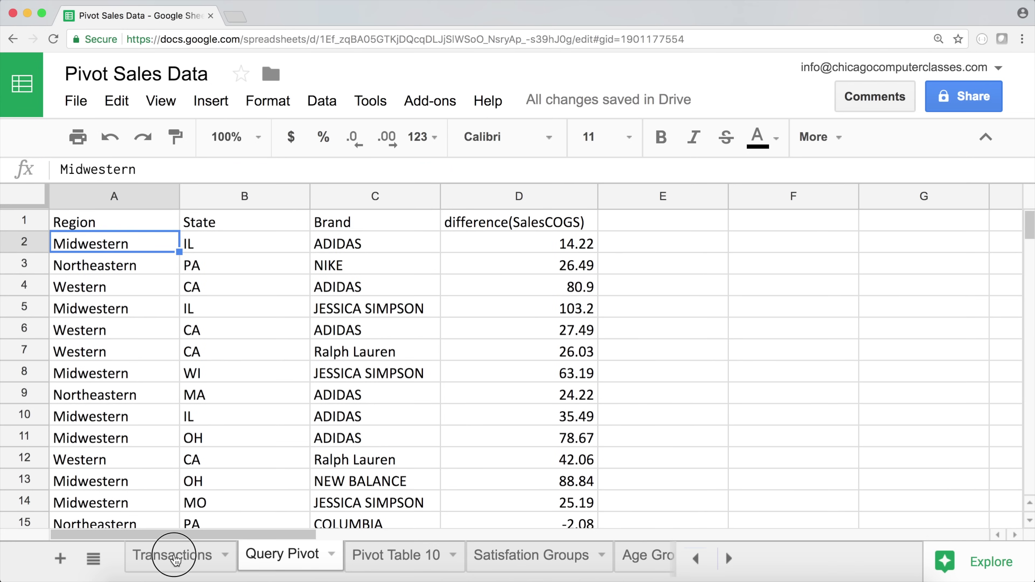
Examine the Region and Sales columns from the top of the Transactions sheet.
click(174, 557)
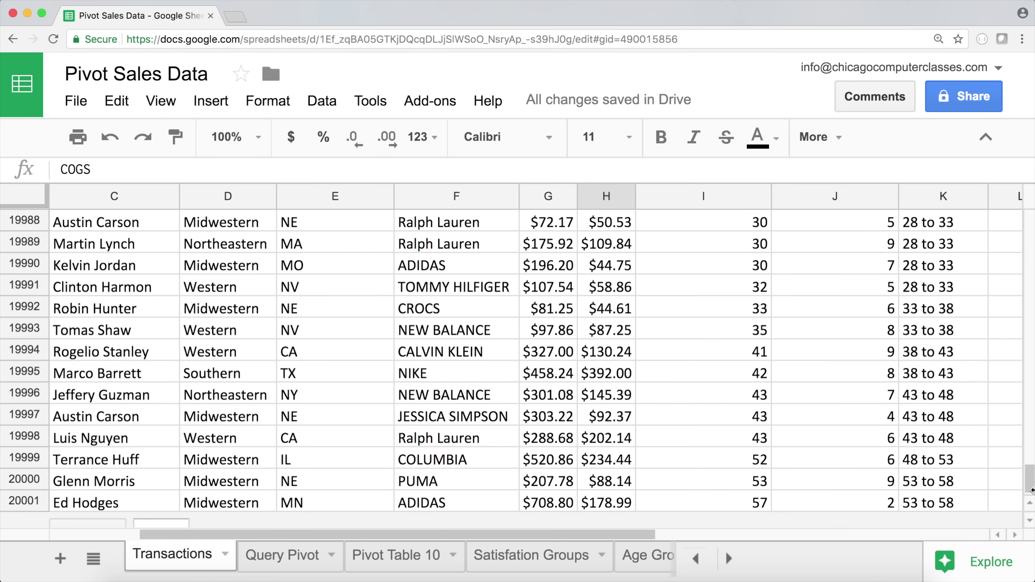
drag(1031, 482, 1031, 215)
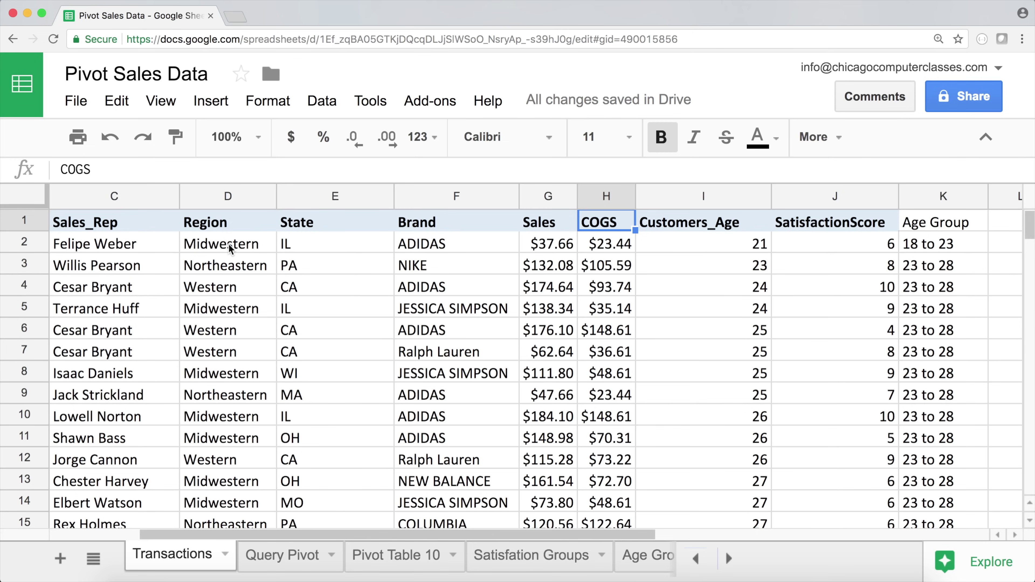
click(219, 231)
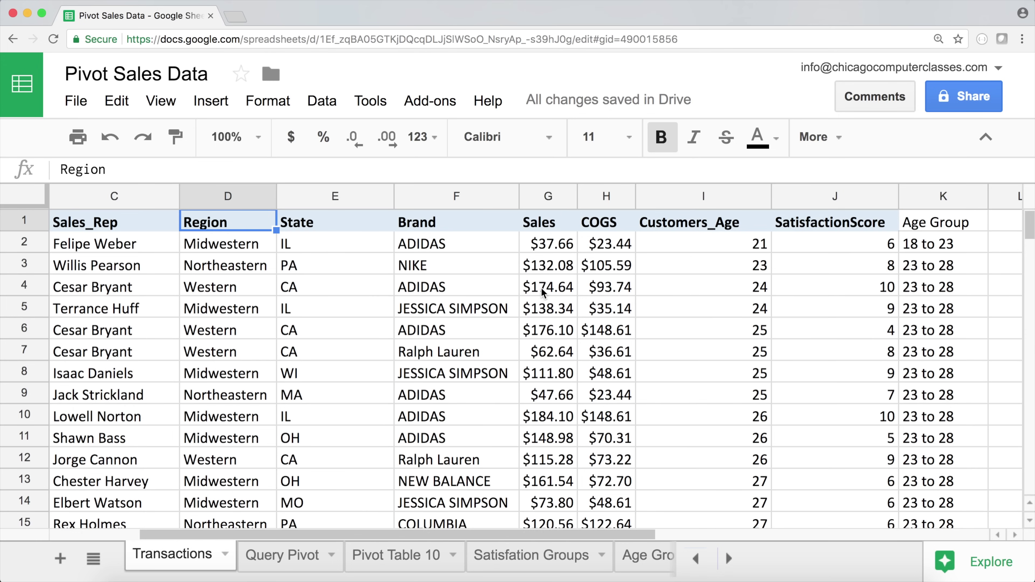
drag(553, 231, 550, 373)
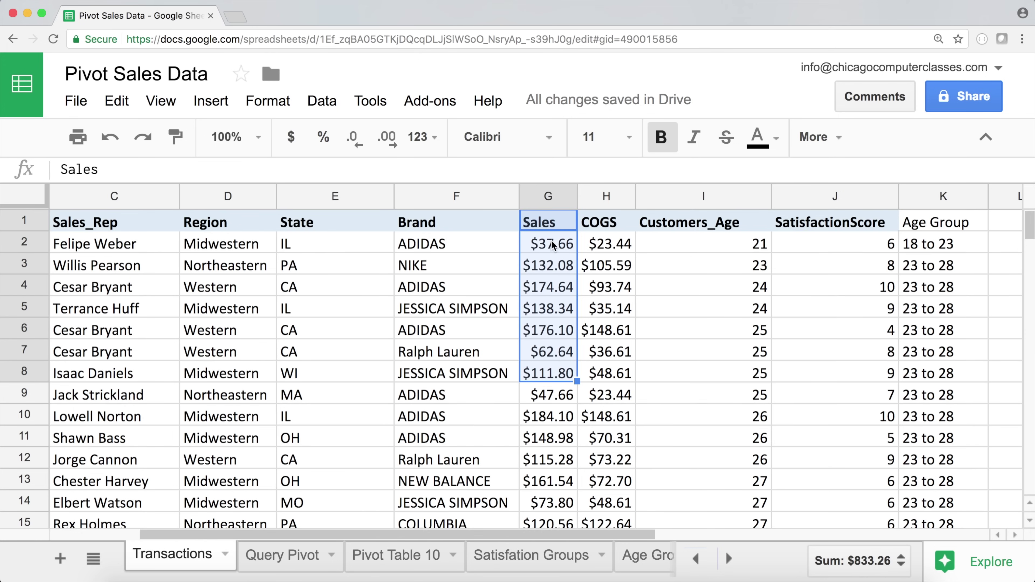
drag(206, 228, 220, 395)
Replace the query in cell A1 of the Query Pivot sheet with "SELECT SUM(G) GROUP BY D".
click(281, 570)
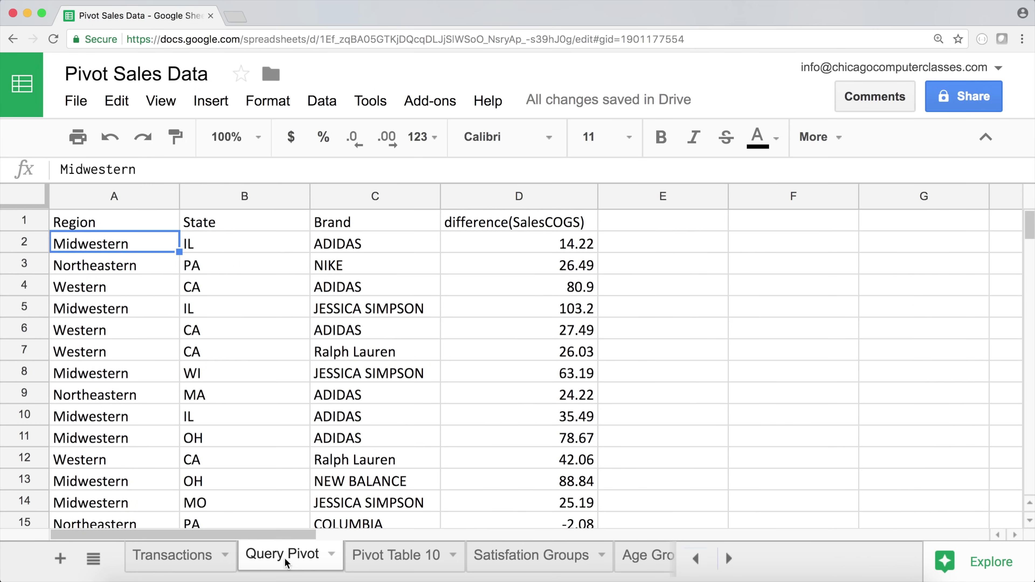
click(102, 225)
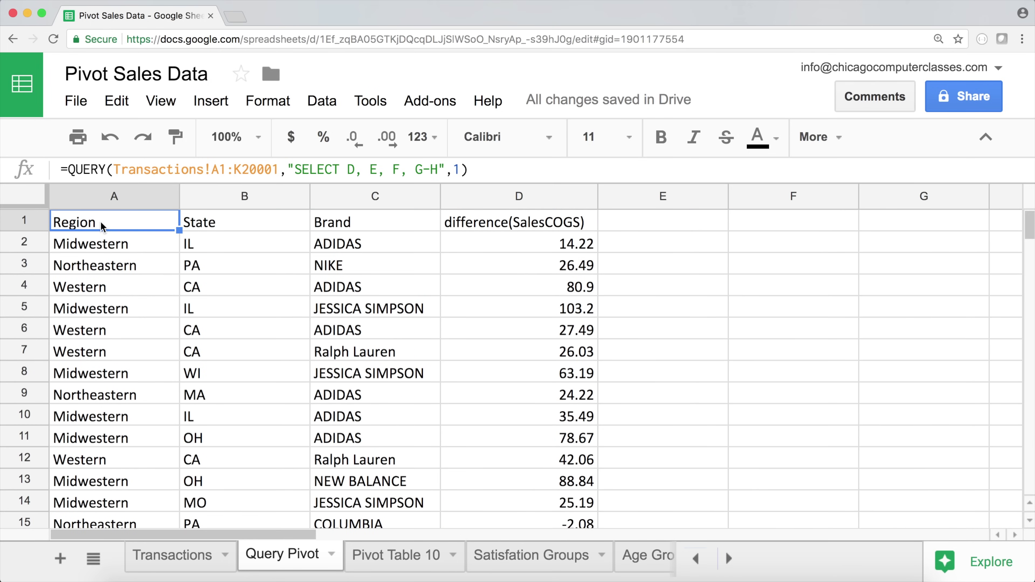
double_click(102, 225)
drag(339, 221, 432, 226)
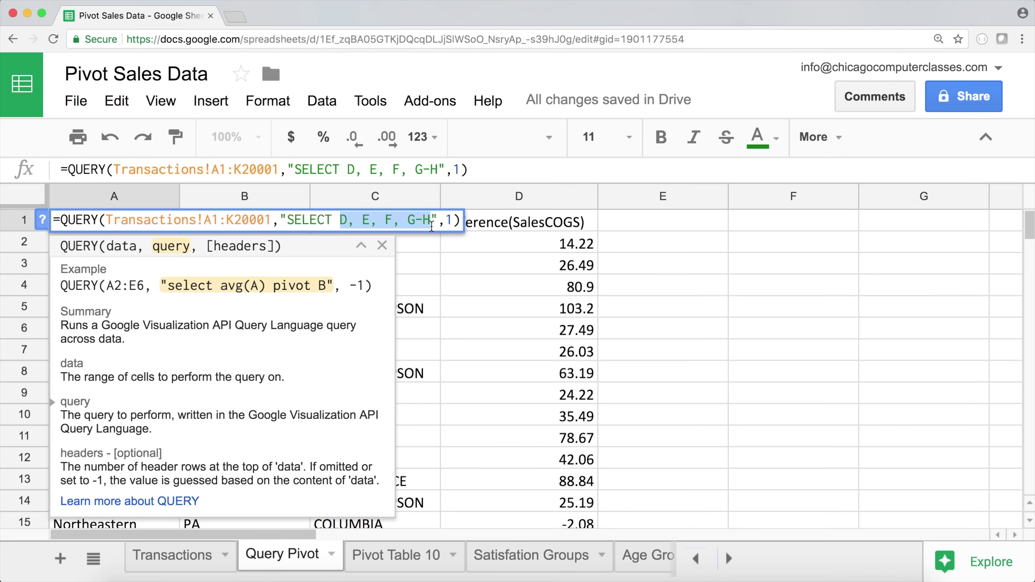
key(BackSpace)
text(SUM(G))
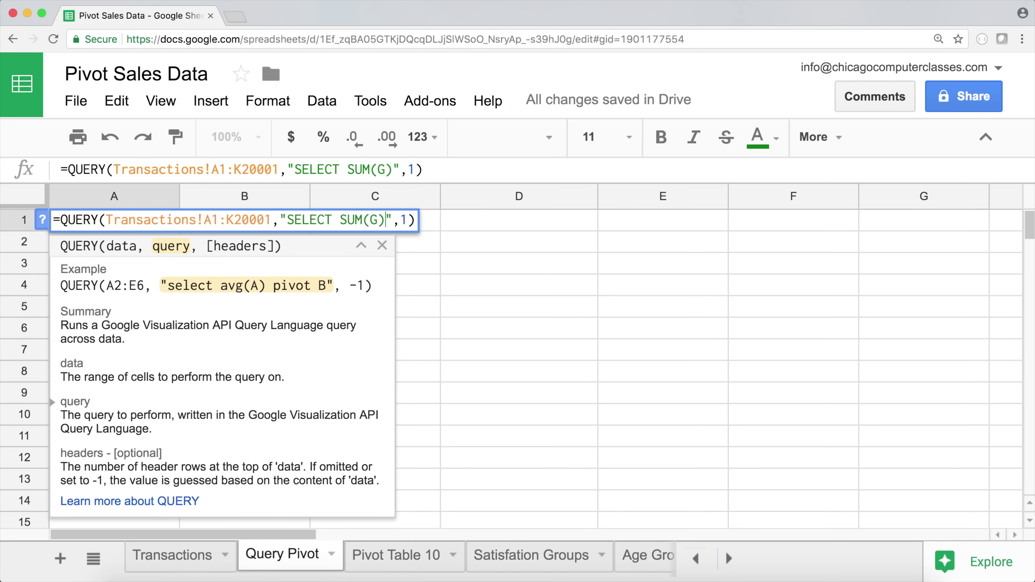
text( GROUP )
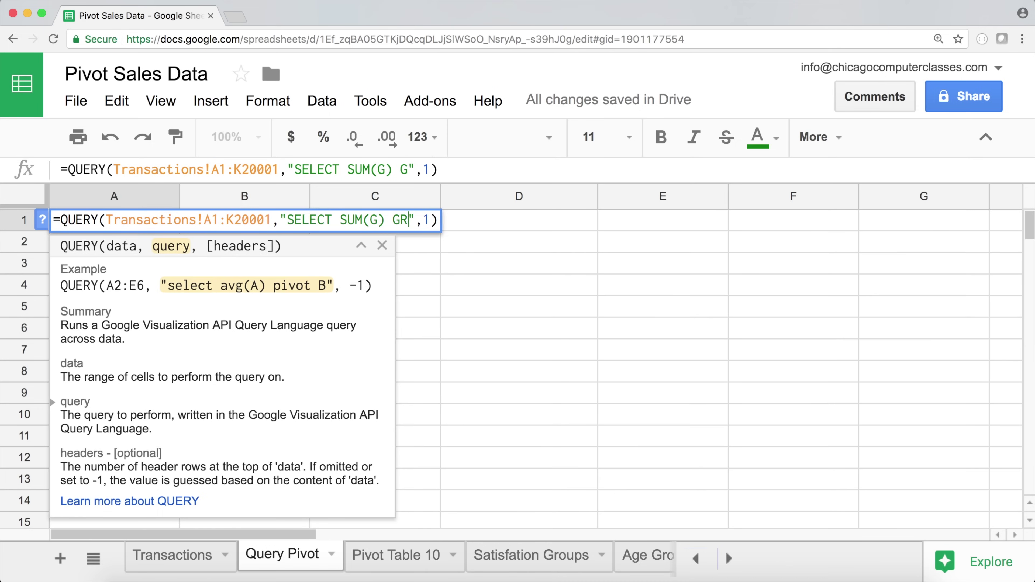
text(BY )
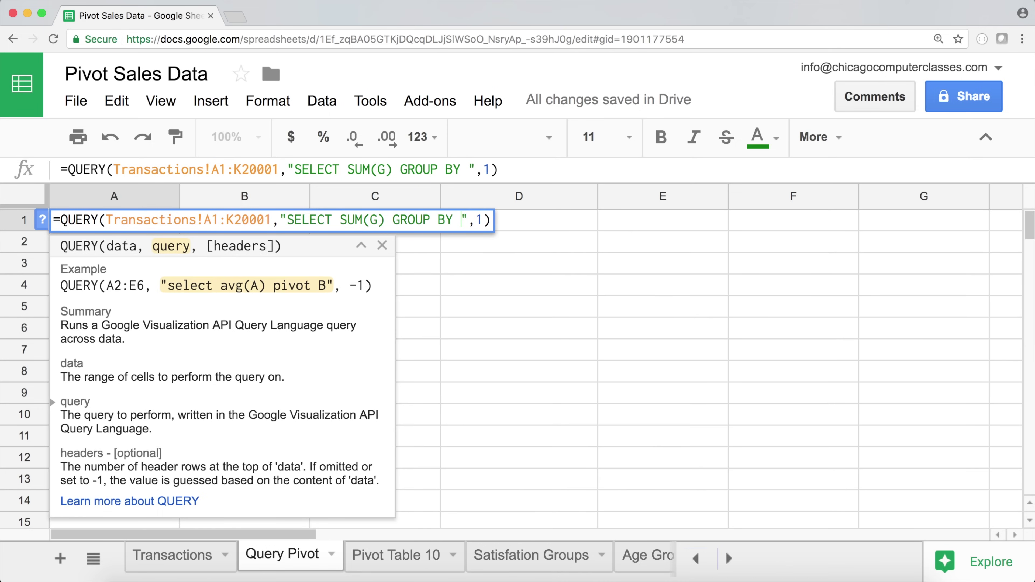
text(D)
key(Return)
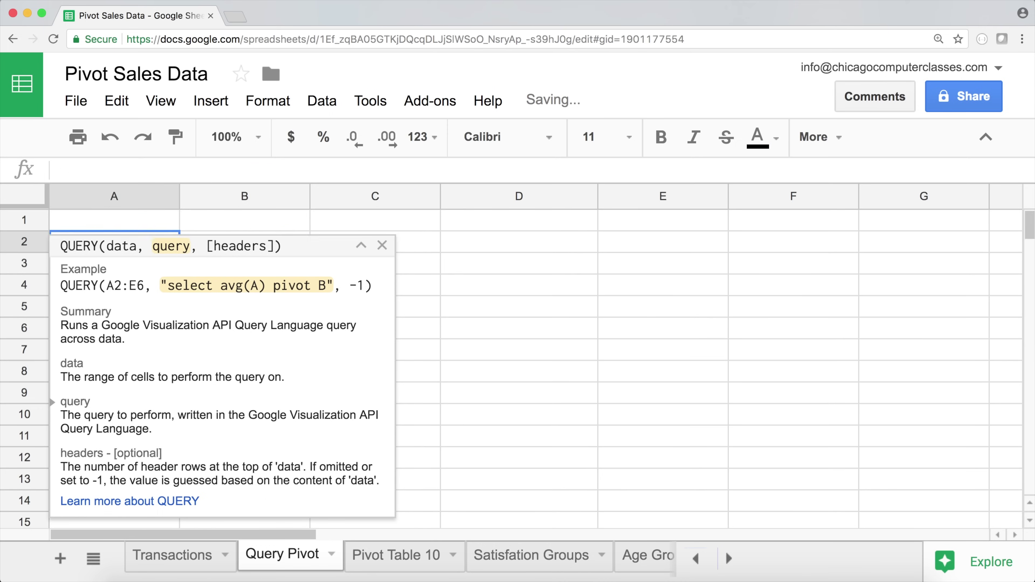
Add column D before SUM(G) in the query in cell A1, making it "SELECT D, SUM(G) GROUP BY D".
click(116, 226)
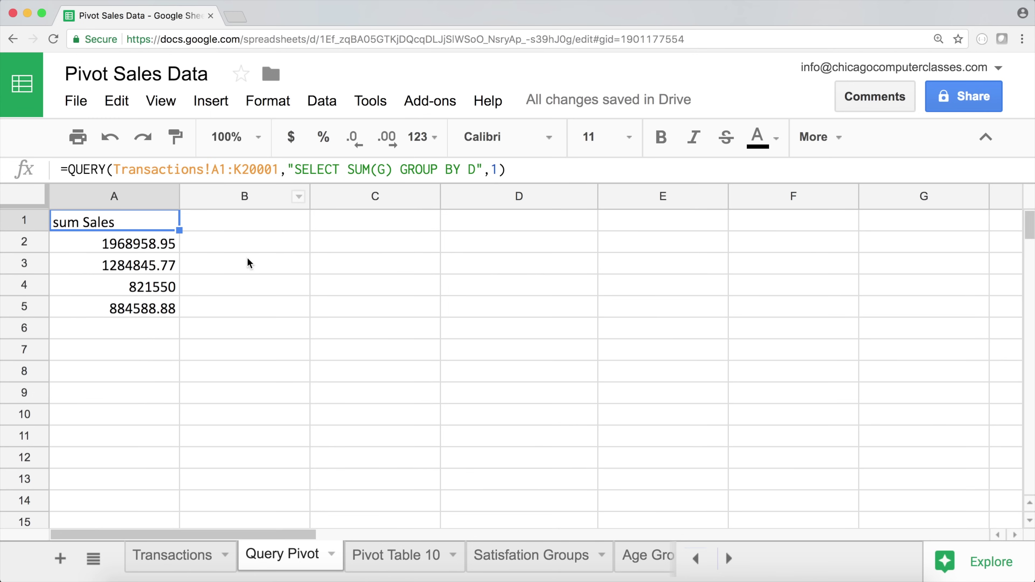
click(347, 169)
text(D,)
key(Return)
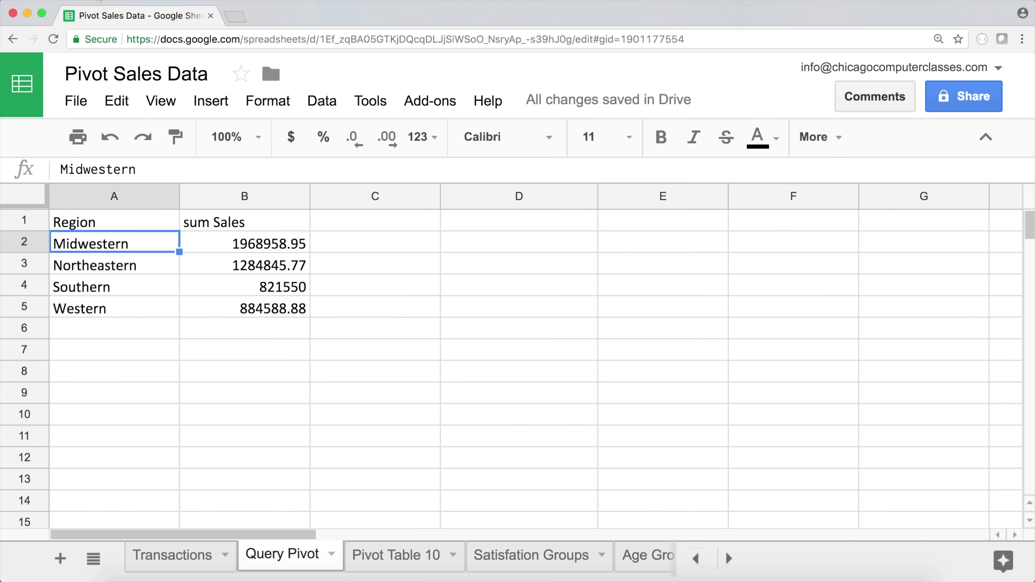
Examine the region rows, the summed sales values and the header row of the grouped query output.
click(136, 229)
drag(129, 247, 129, 319)
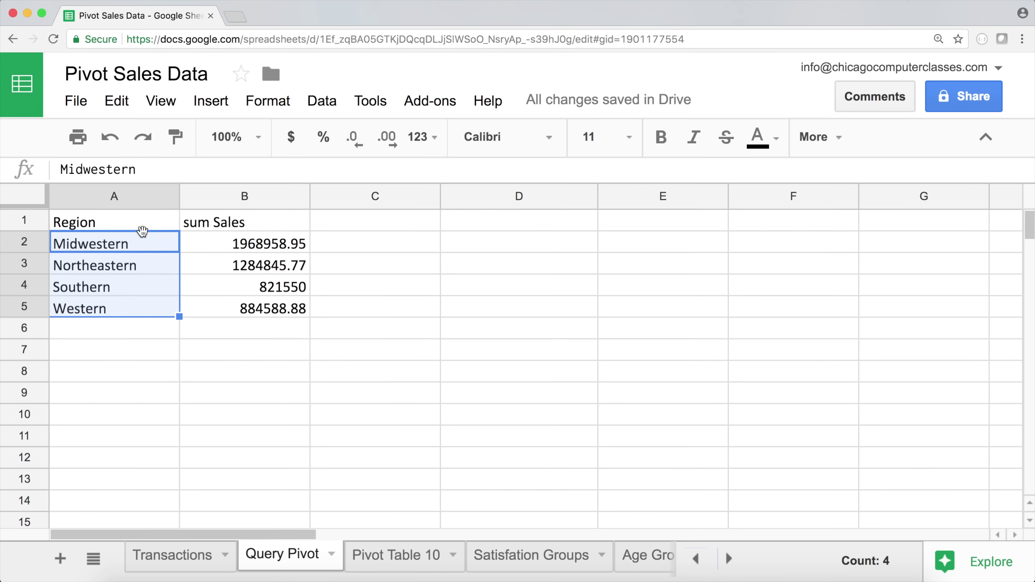
drag(216, 248, 227, 321)
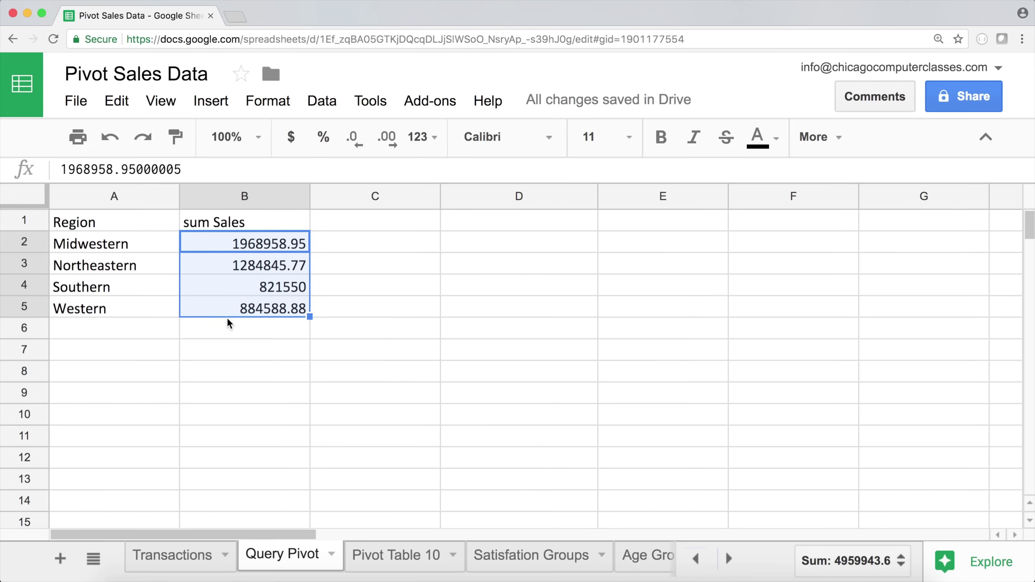
click(118, 226)
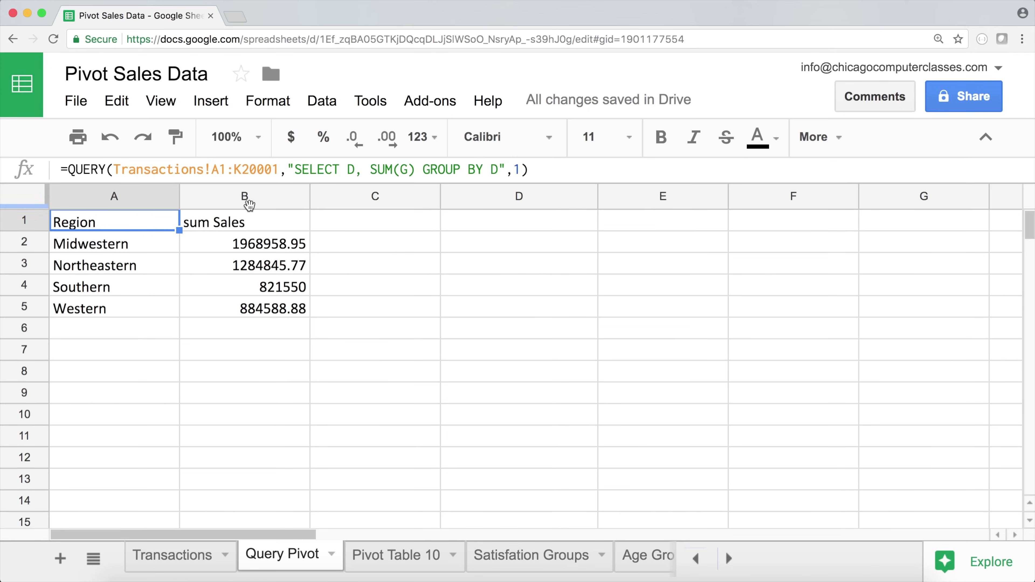
drag(143, 250, 141, 308)
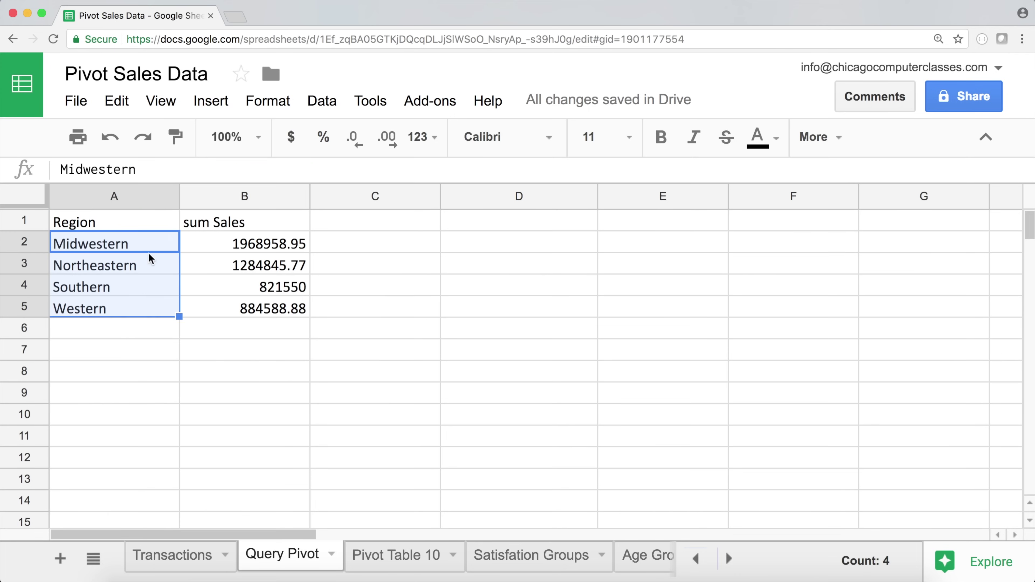
click(201, 224)
click(93, 245)
click(203, 224)
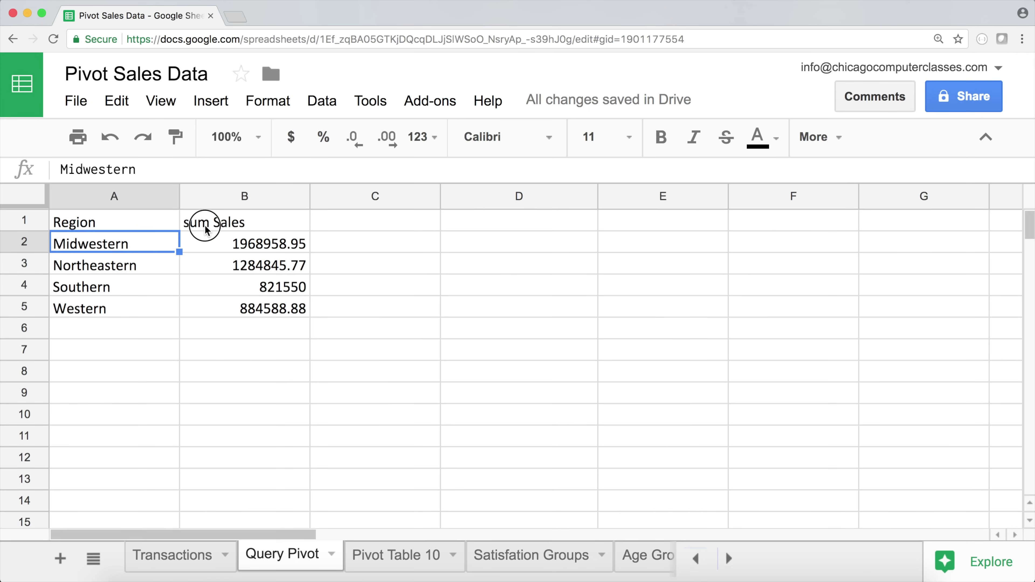
click(426, 228)
click(481, 227)
click(659, 229)
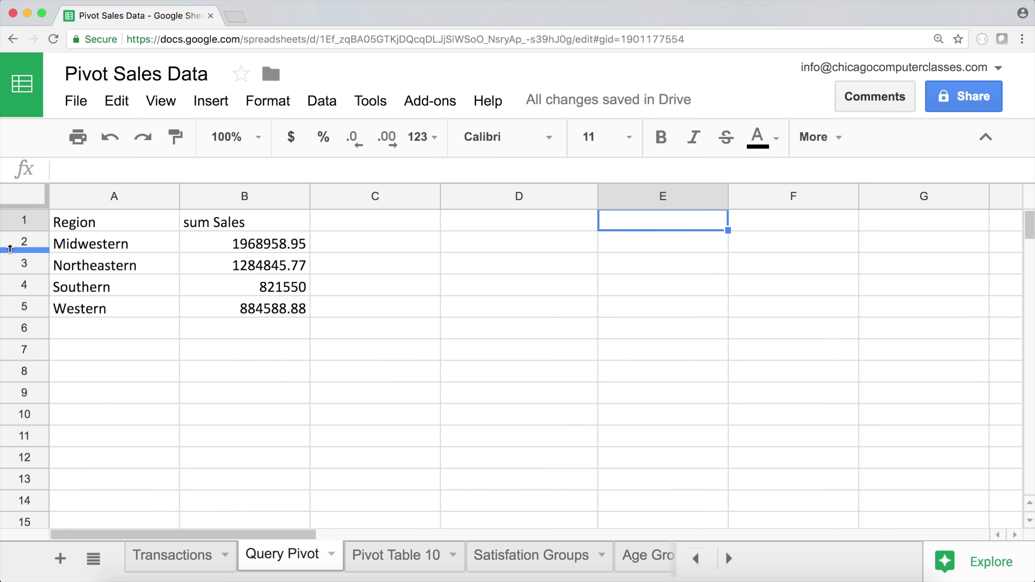
drag(135, 251, 133, 309)
click(192, 224)
Change the query in cell A1 of the Query Pivot sheet to "SELECT SUM(G) pivot D".
click(102, 223)
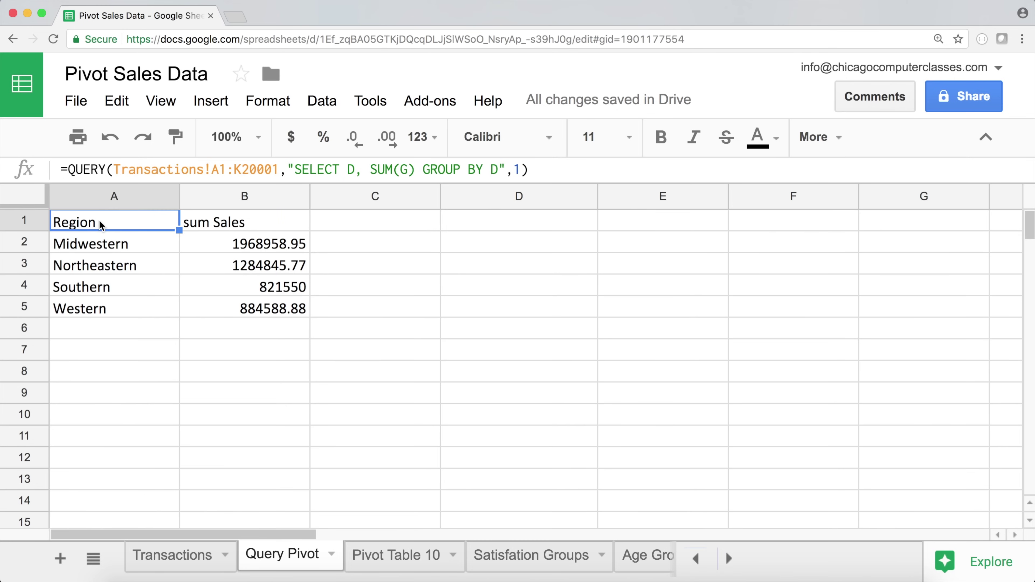
drag(424, 167, 481, 168)
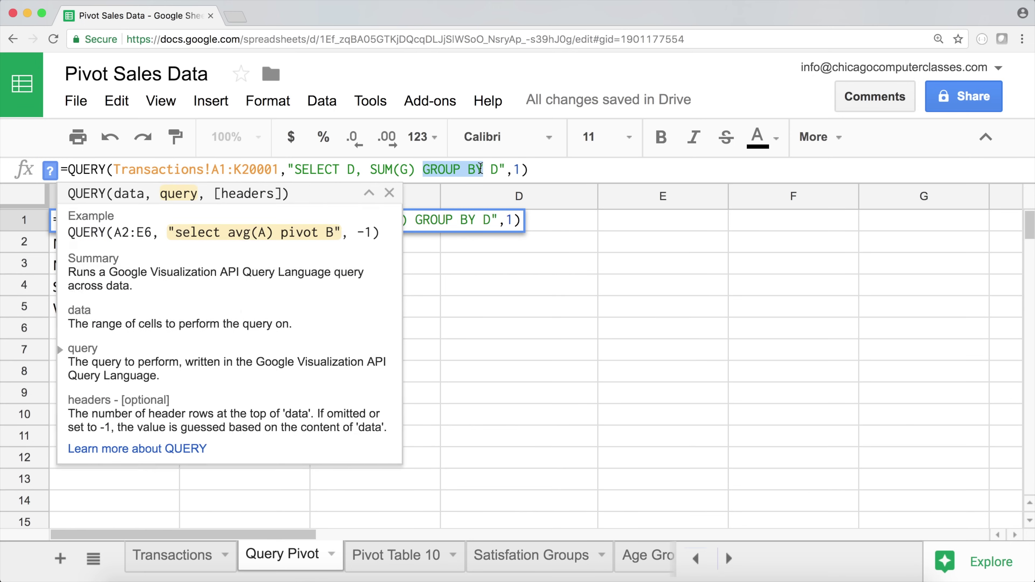
text(pivot)
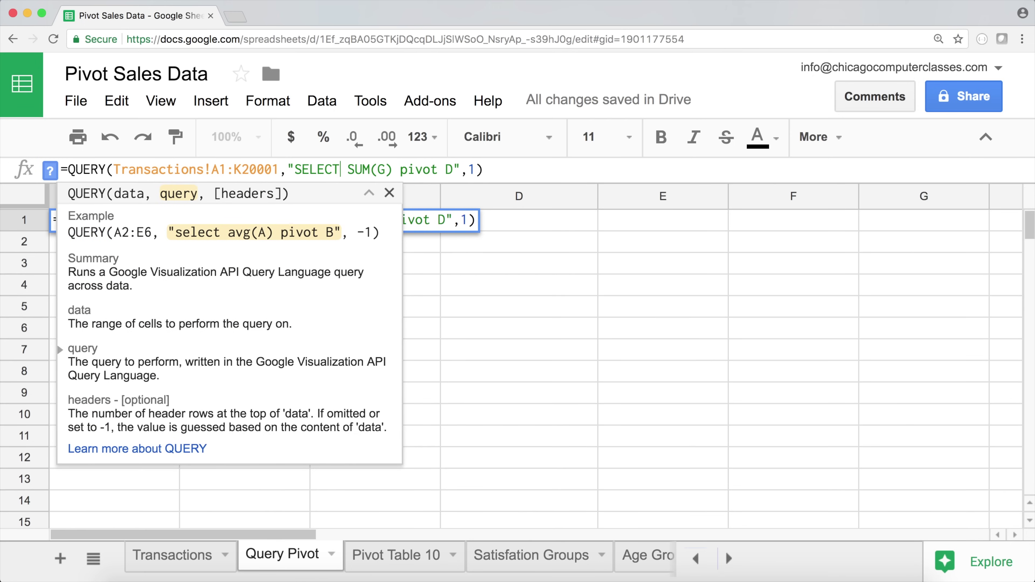
key(Return)
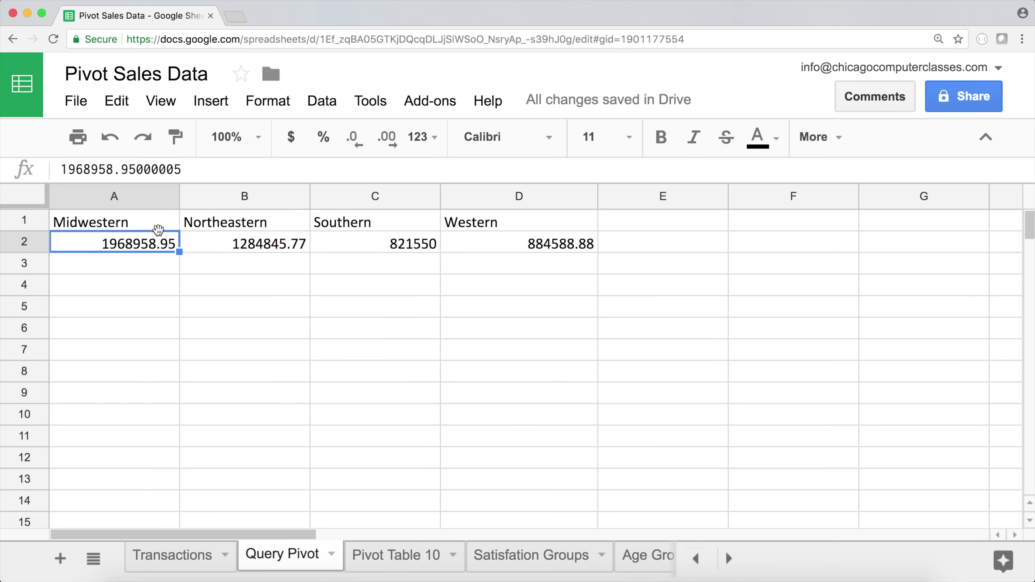
Examine the pivot query in cell A1 and the region headers across row 1 of its output.
click(152, 228)
double_click(158, 218)
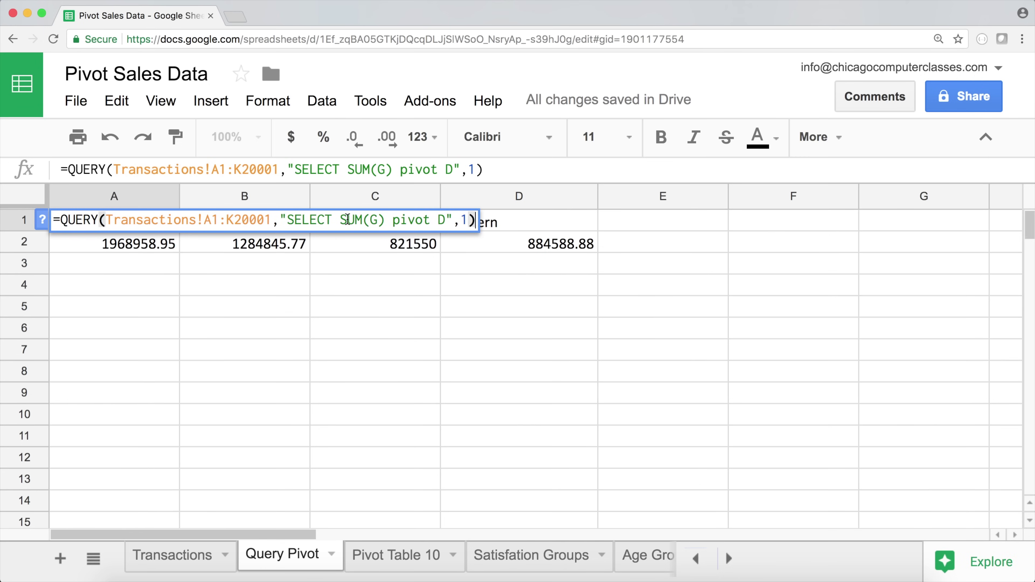
click(342, 221)
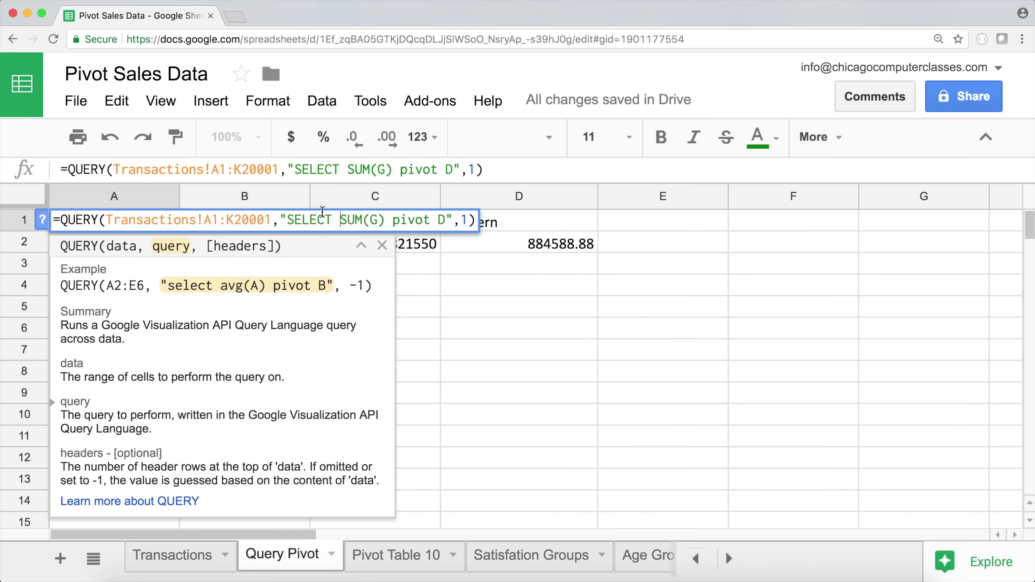
double_click(408, 222)
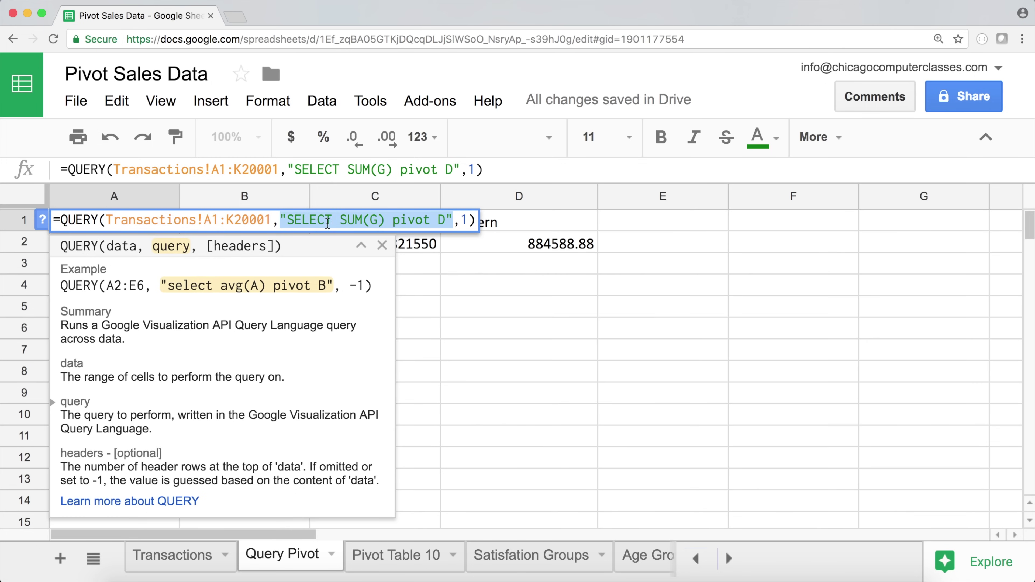
click(342, 220)
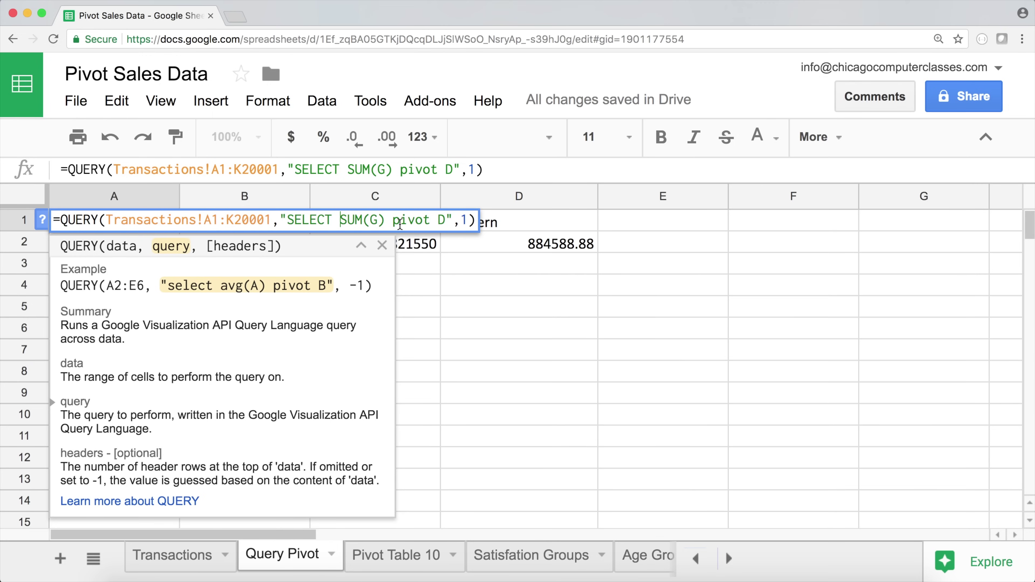
key(Return)
click(263, 229)
click(377, 225)
click(473, 231)
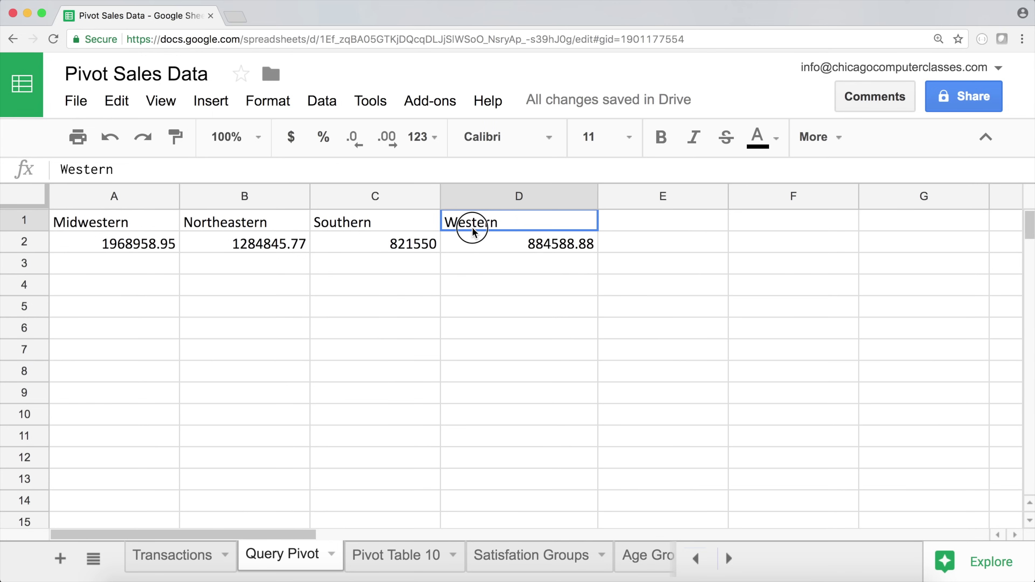
click(110, 224)
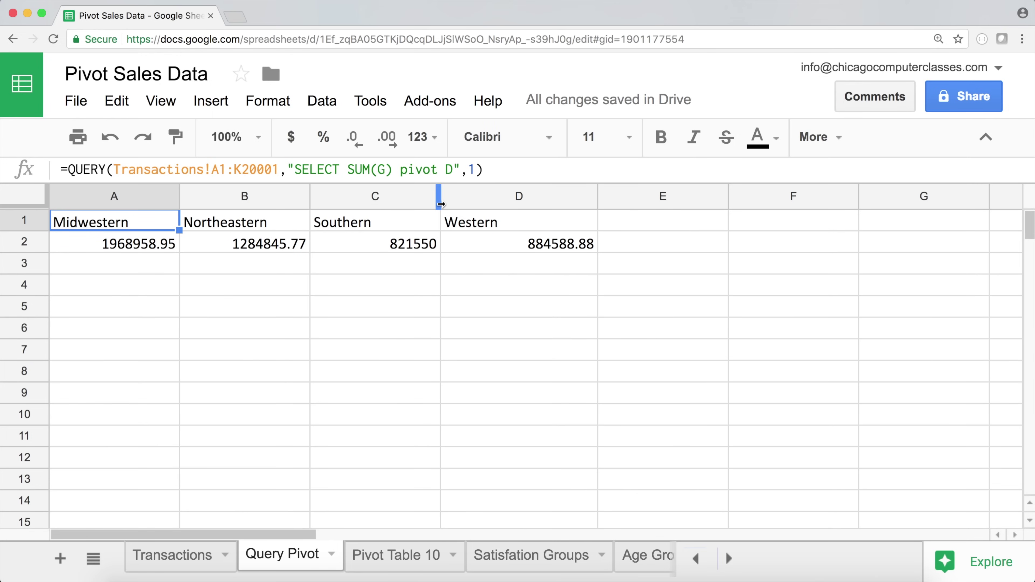
double_click(150, 230)
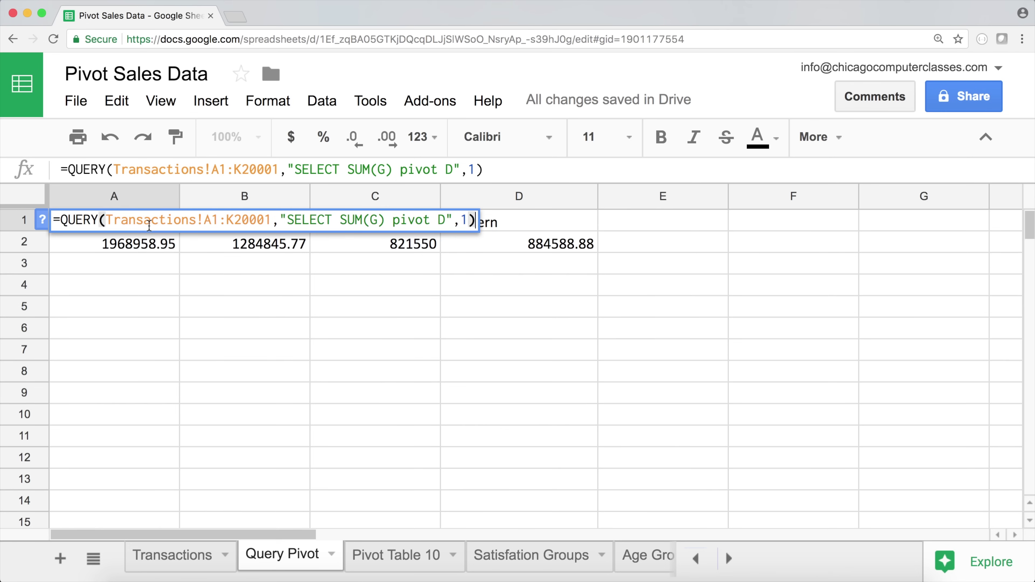
key(Return)
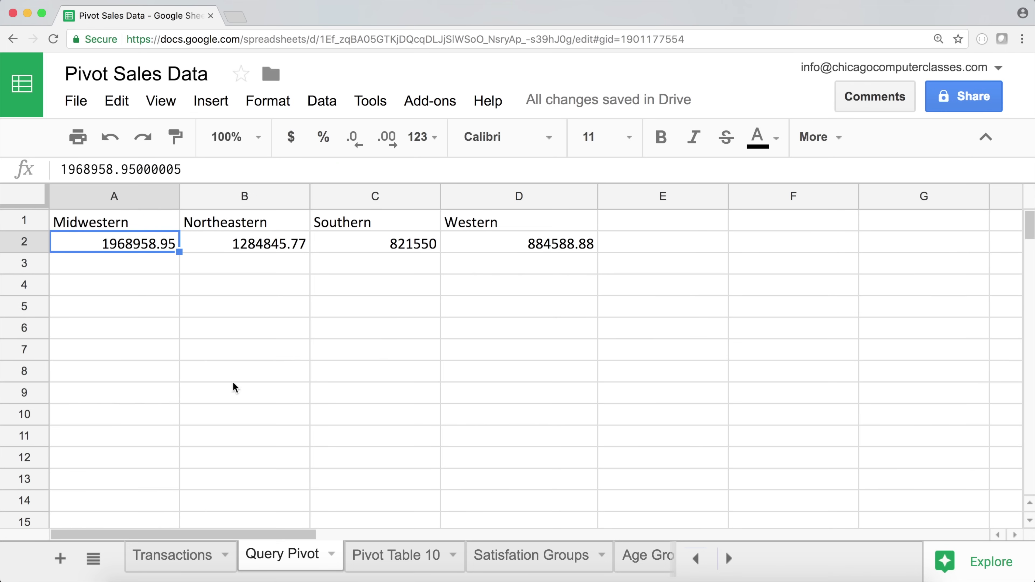
Examine the Brand and Region columns in the Transactions sheet.
click(186, 556)
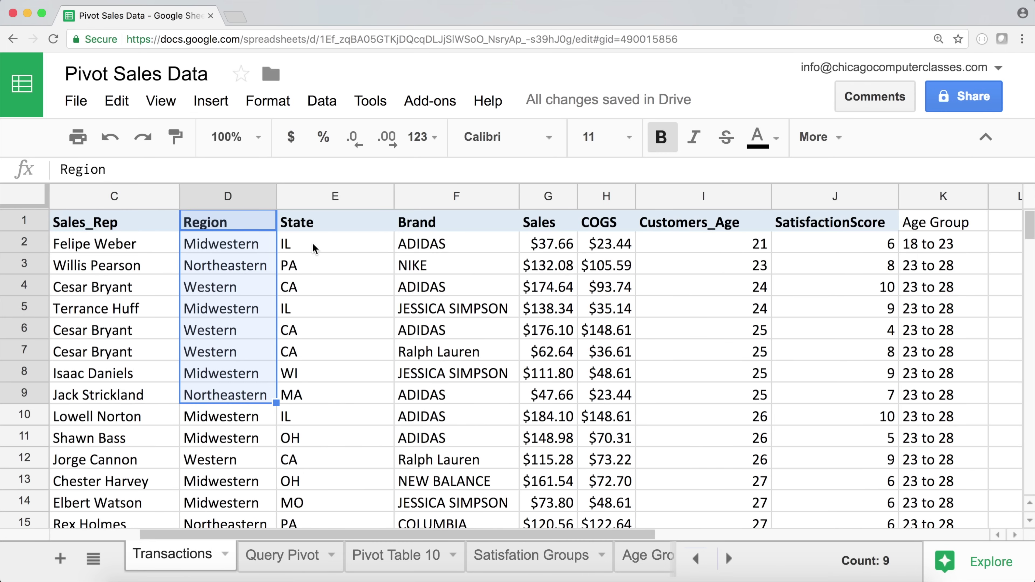
drag(470, 249, 469, 418)
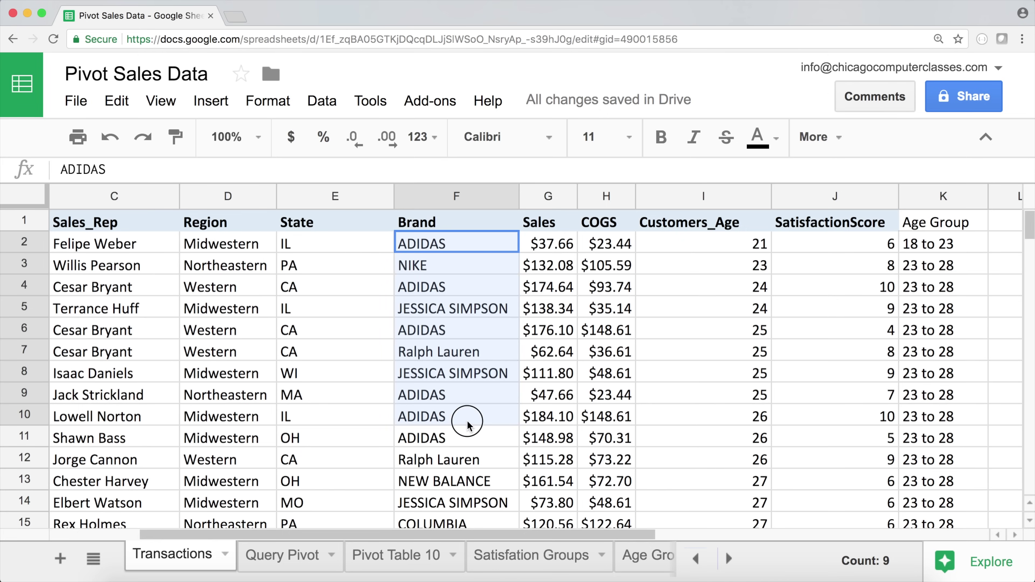
drag(216, 245, 286, 398)
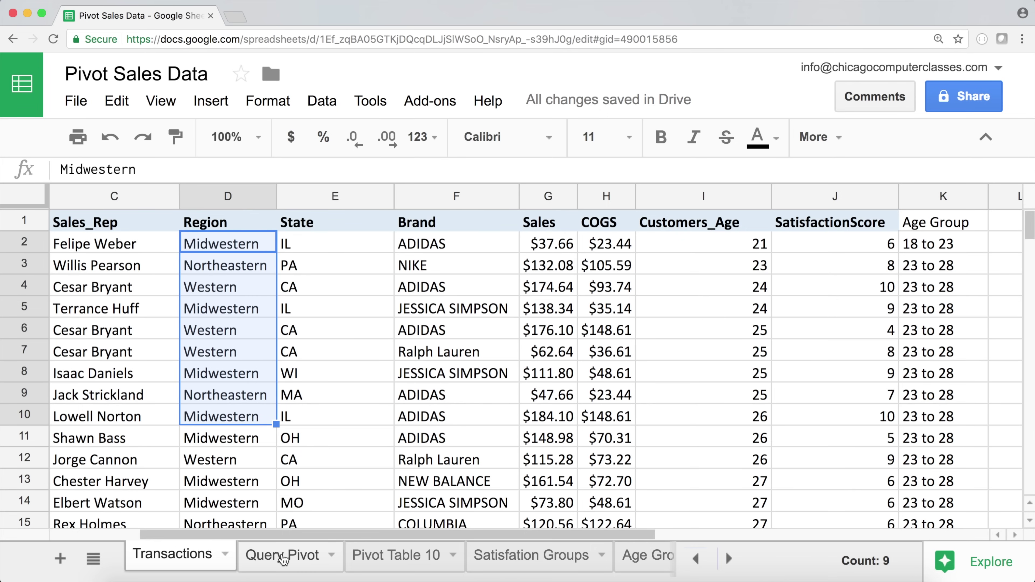
click(477, 223)
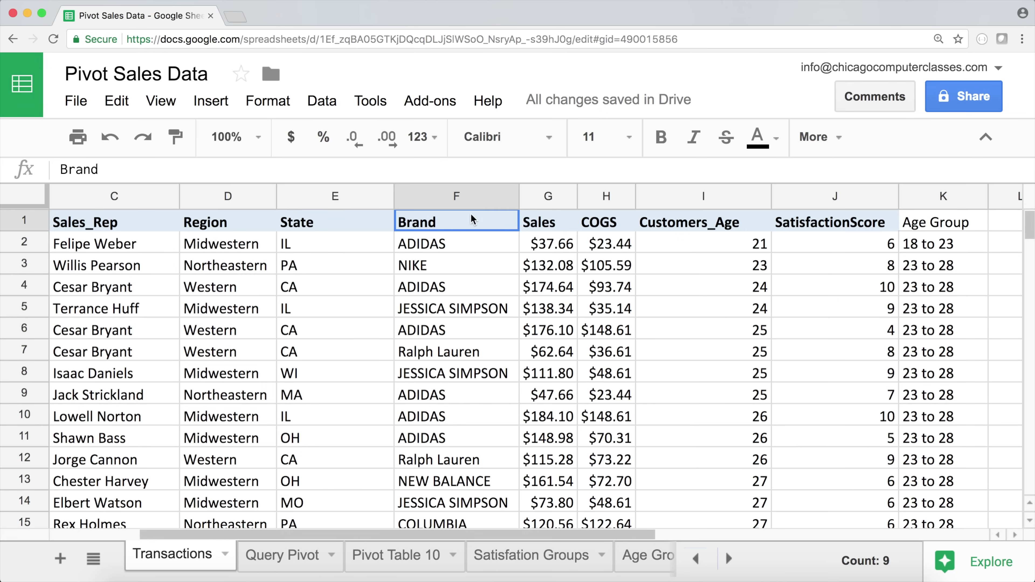
click(220, 228)
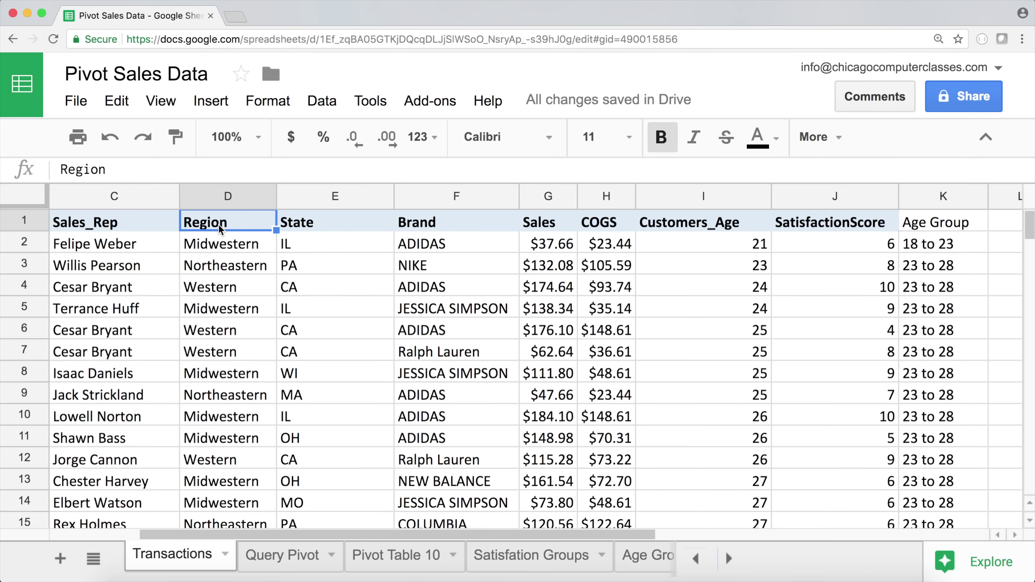
Replace the pivot clause in cell A1 of the Query Pivot sheet with grouping by two columns, making the query "SELECT SUM(G) GROUP BY D, F".
click(288, 564)
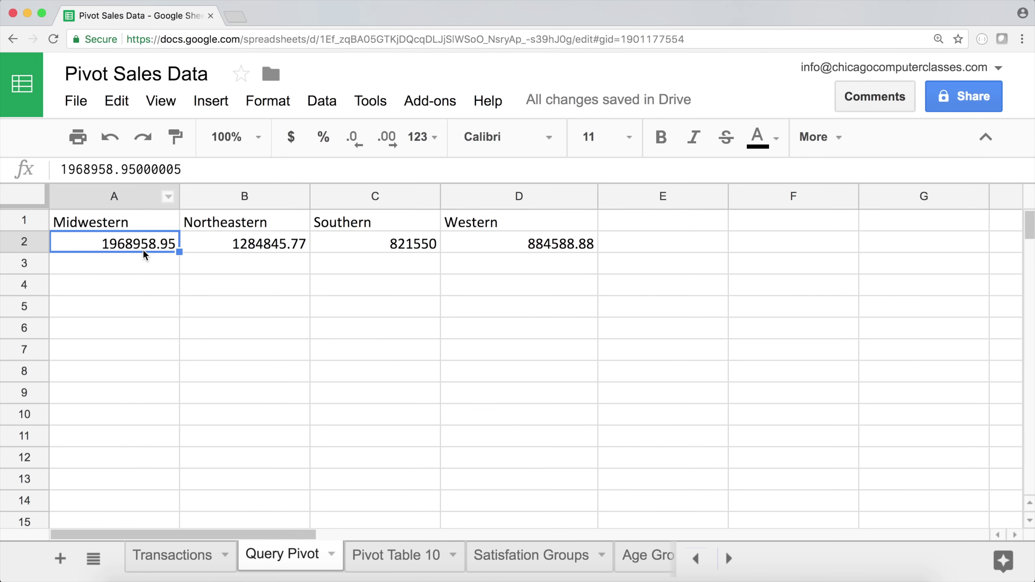
double_click(110, 218)
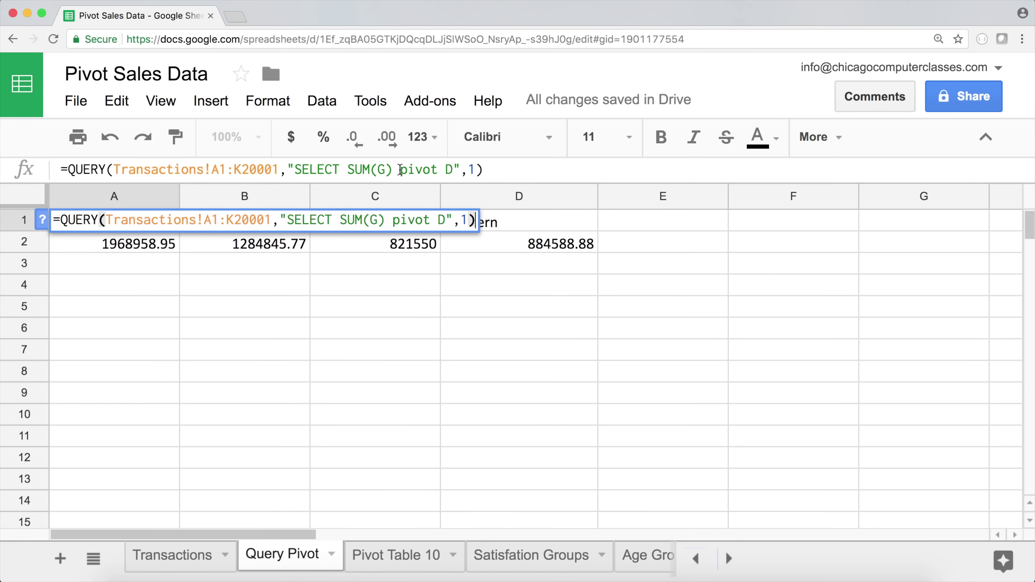
click(440, 169)
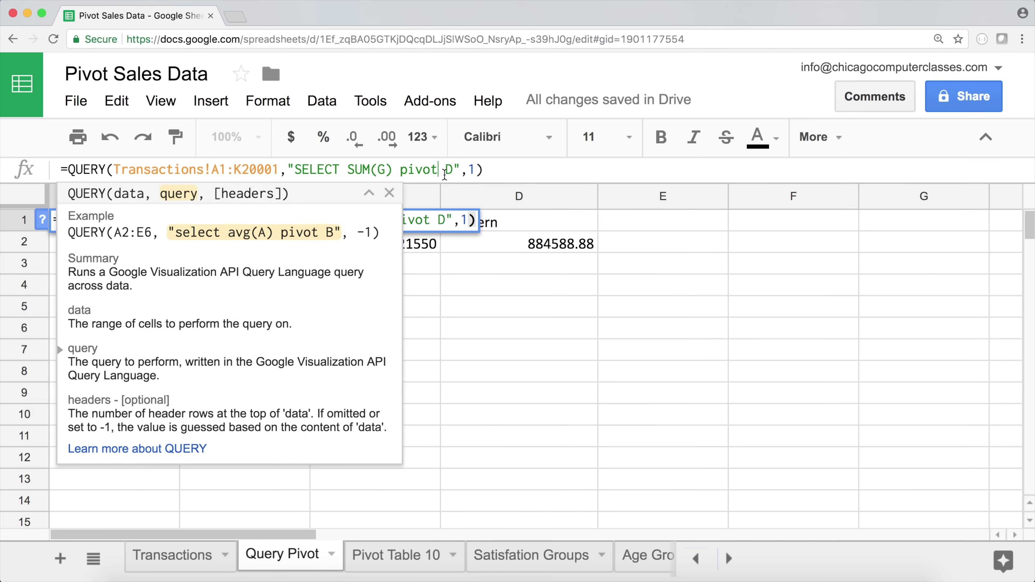
key(BackSpace)
key(BackSpace)
key(BackSpace)
key(BackSpace)
key(BackSpace)
key(BackSpace)
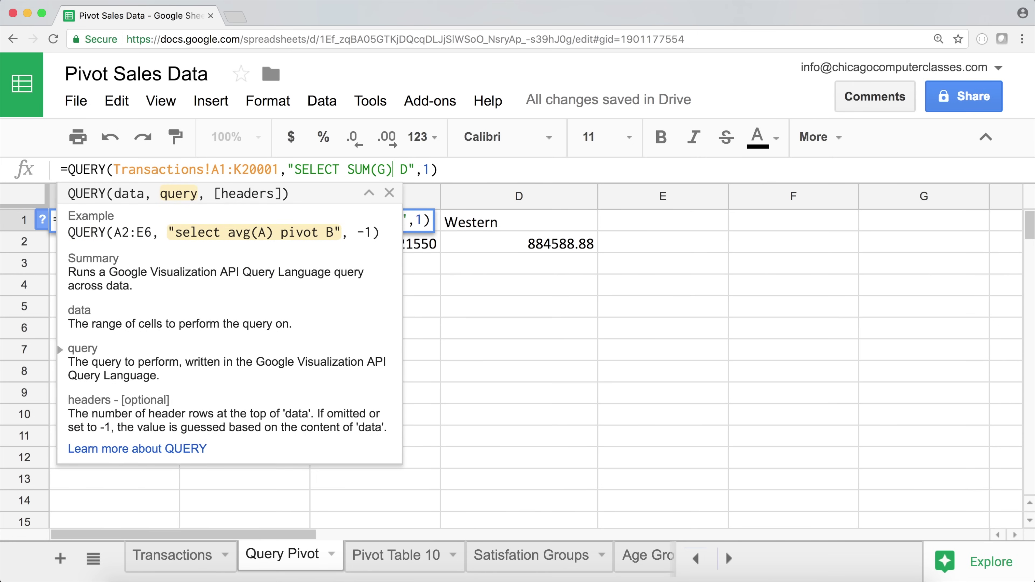
text(GROUP )
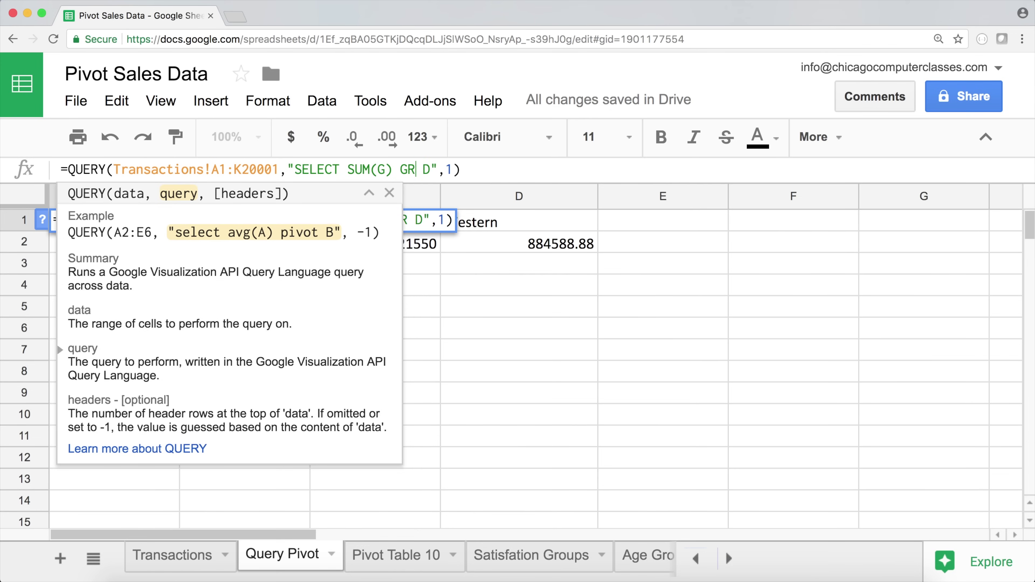
text(BY)
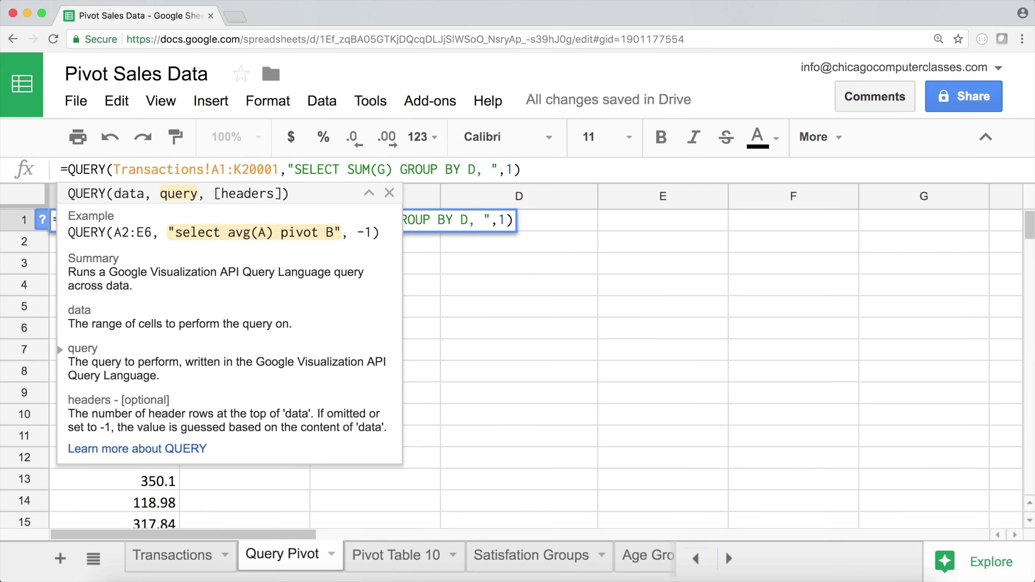
key(Return)
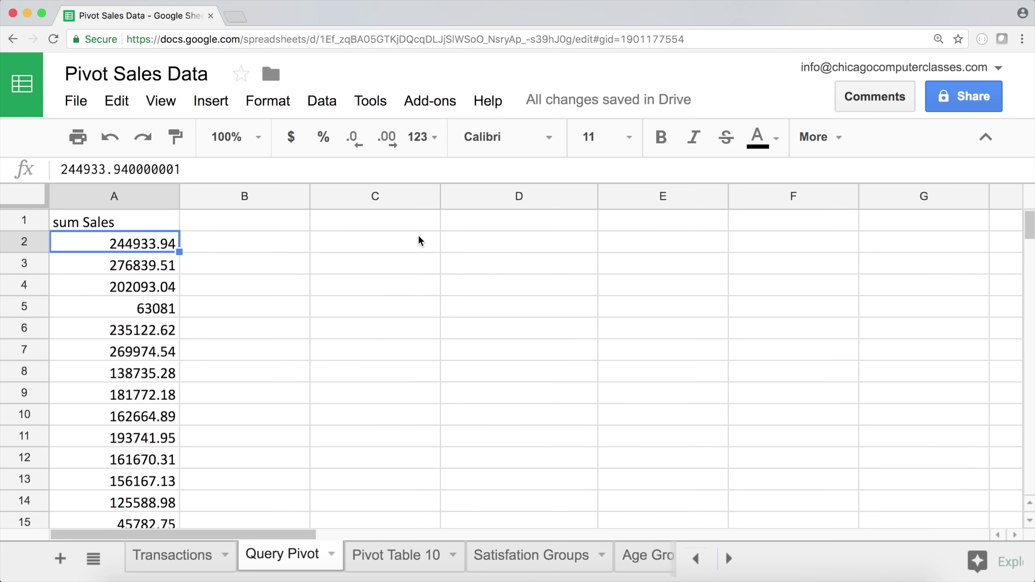
Add columns D and F before SUM(G) in cell A1, making the query "SELECT D, F, SUM(G) GROUP BY D, F".
click(121, 226)
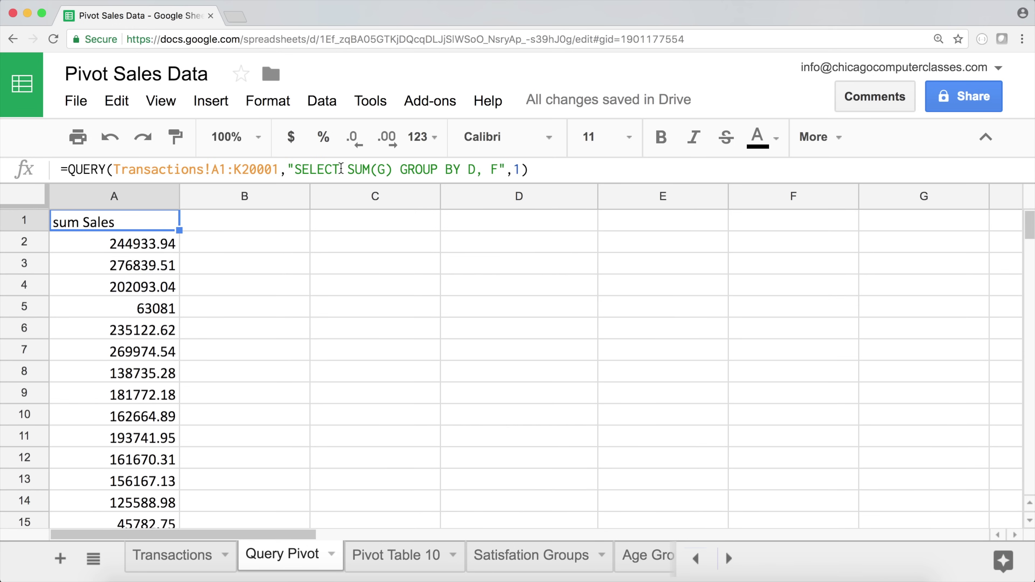
click(363, 169)
text(, D, F,)
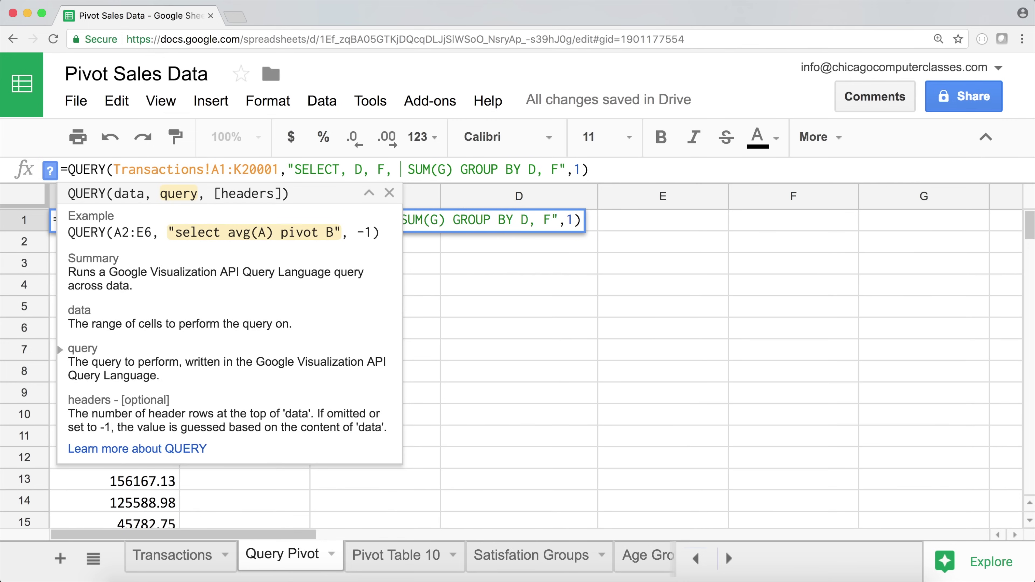
key(Return)
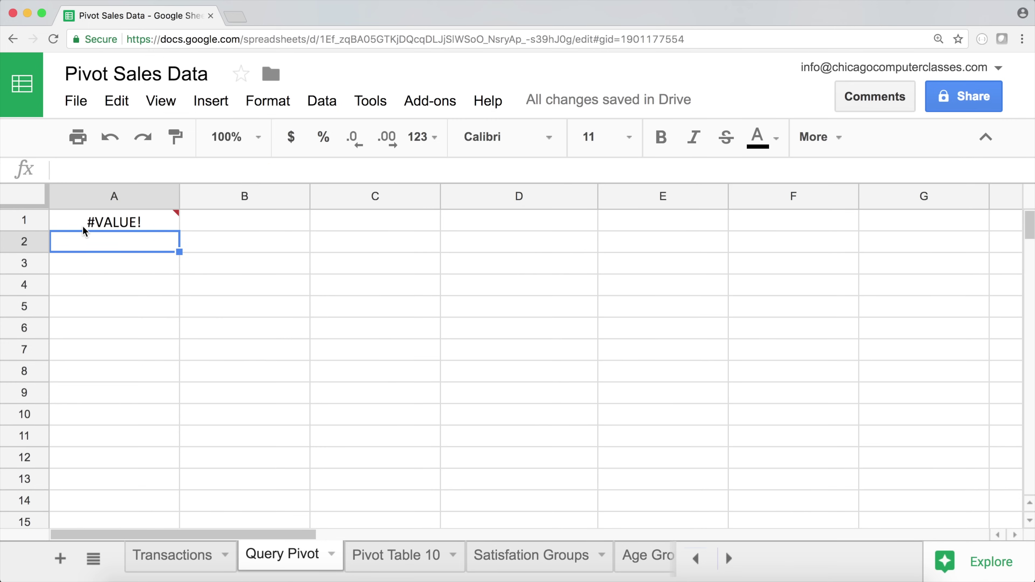
click(94, 223)
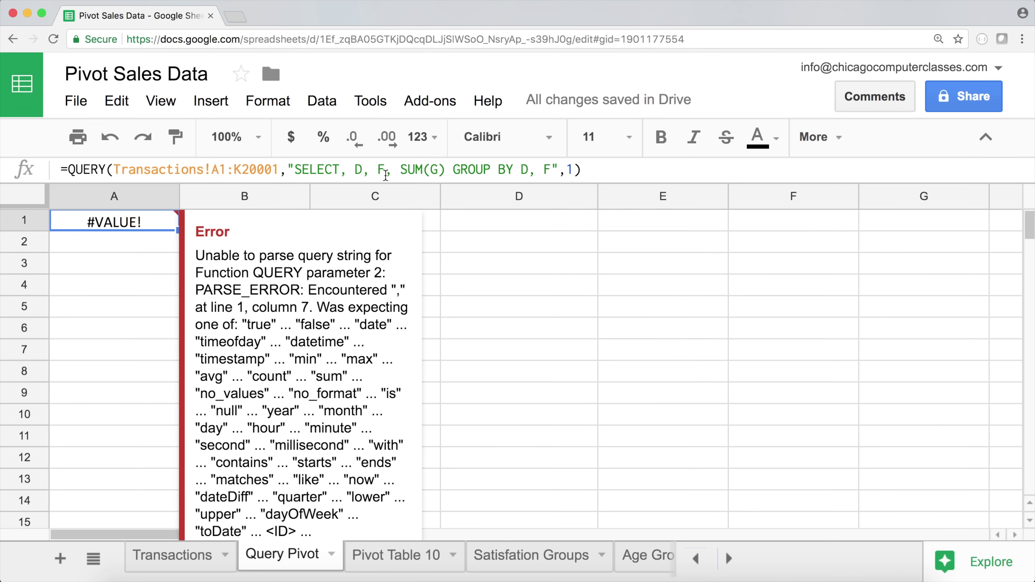
click(344, 170)
key(BackSpace)
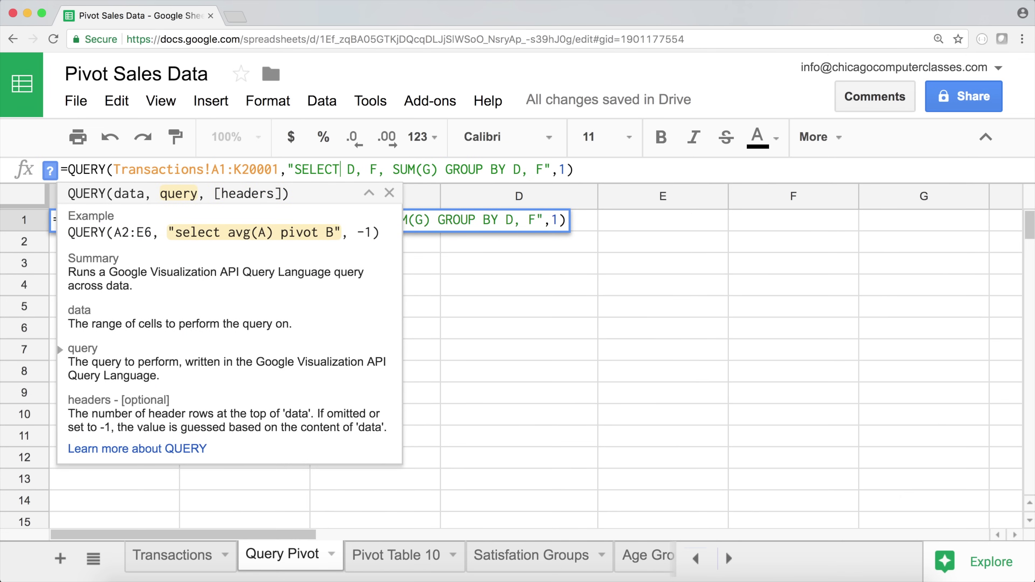
key(Return)
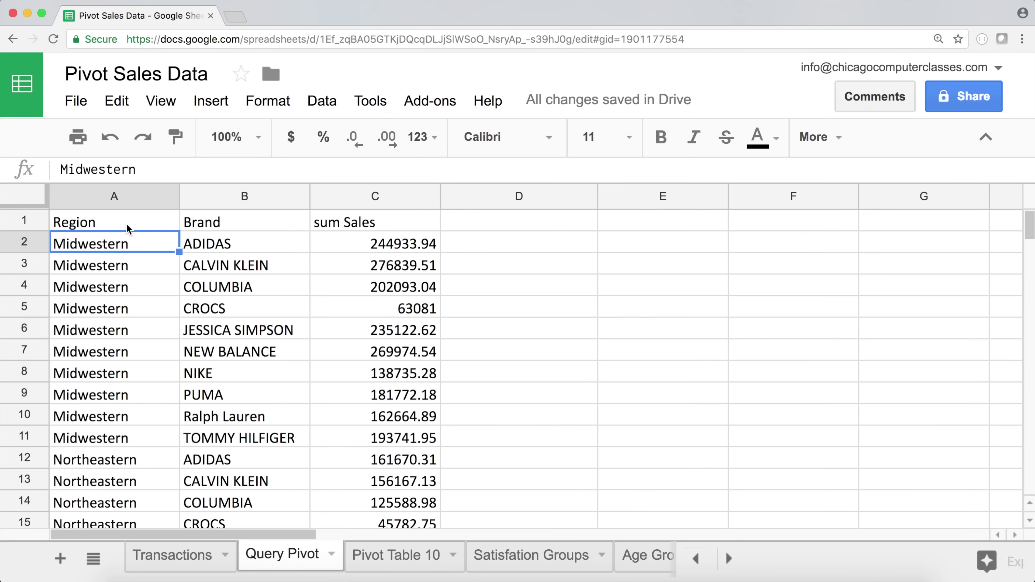
Examine the Region, Brand and sum Sales columns of the grouped output, including its lower rows and the header row.
click(126, 224)
drag(138, 249, 138, 416)
drag(245, 243, 247, 416)
drag(382, 245, 383, 435)
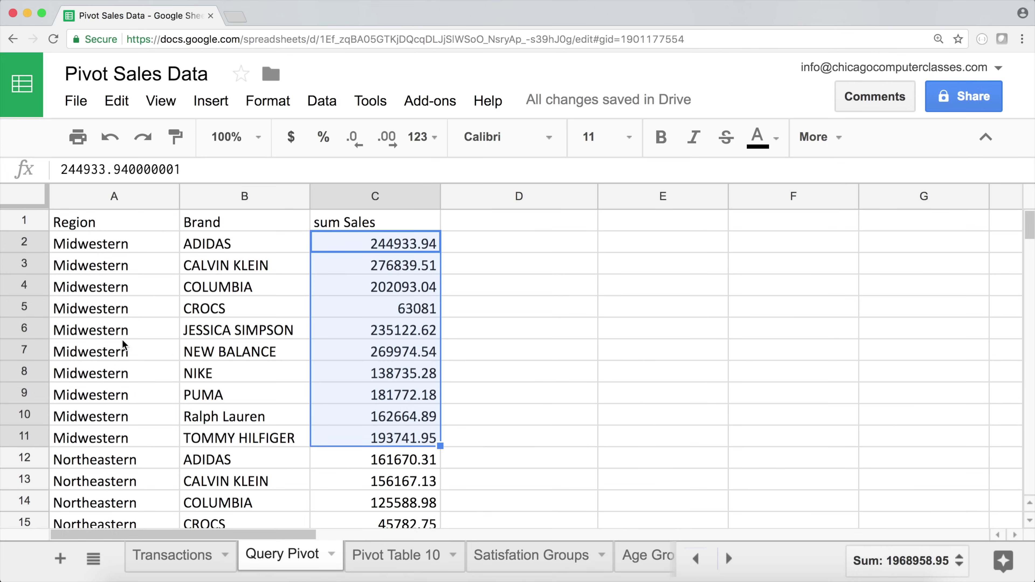
scroll(263, 353, down, 7)
scroll(261, 358, down, 7)
scroll(257, 353, up, 15)
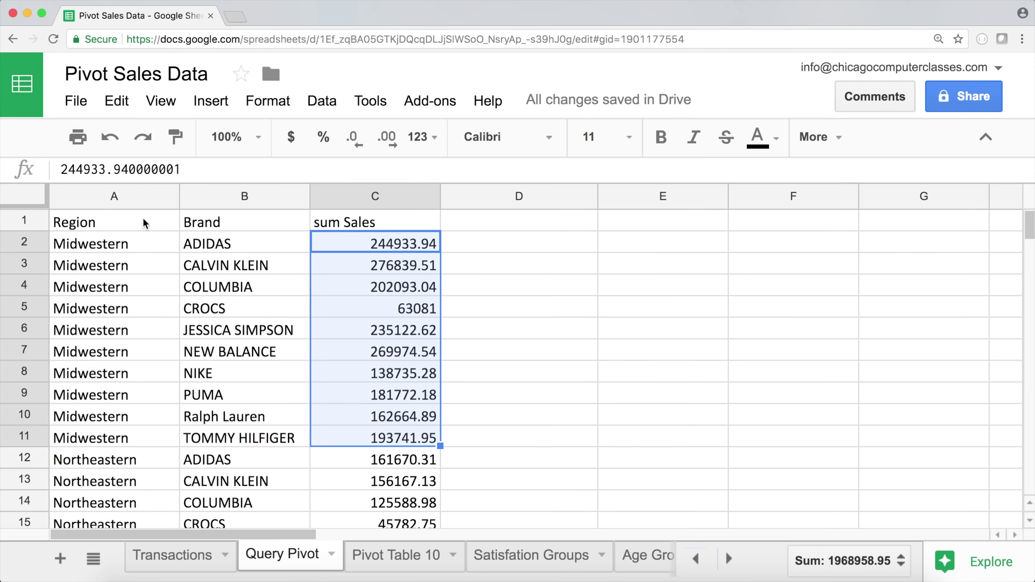
click(125, 223)
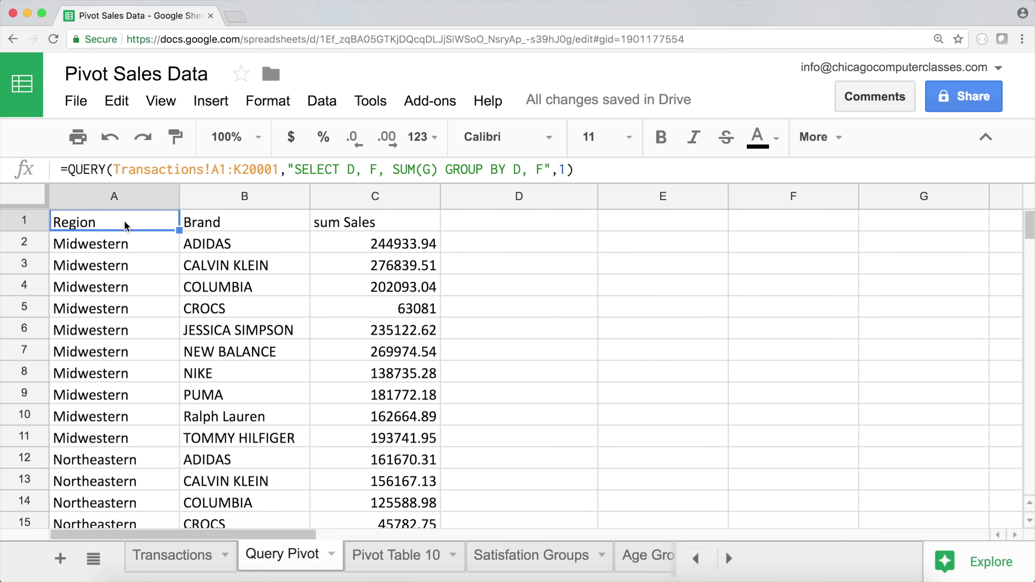
click(101, 253)
drag(100, 252, 92, 468)
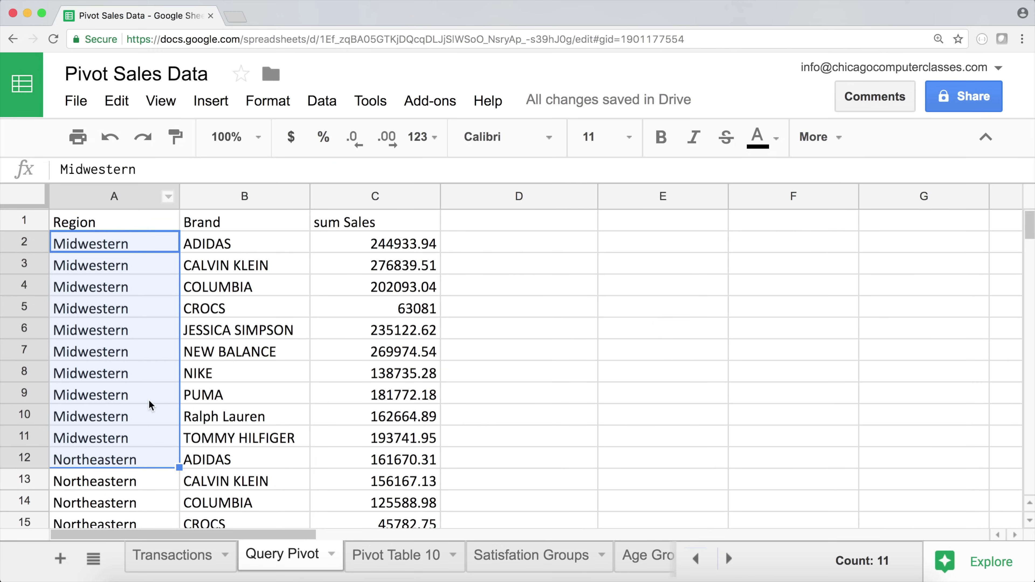
drag(365, 223, 726, 224)
drag(214, 245, 215, 508)
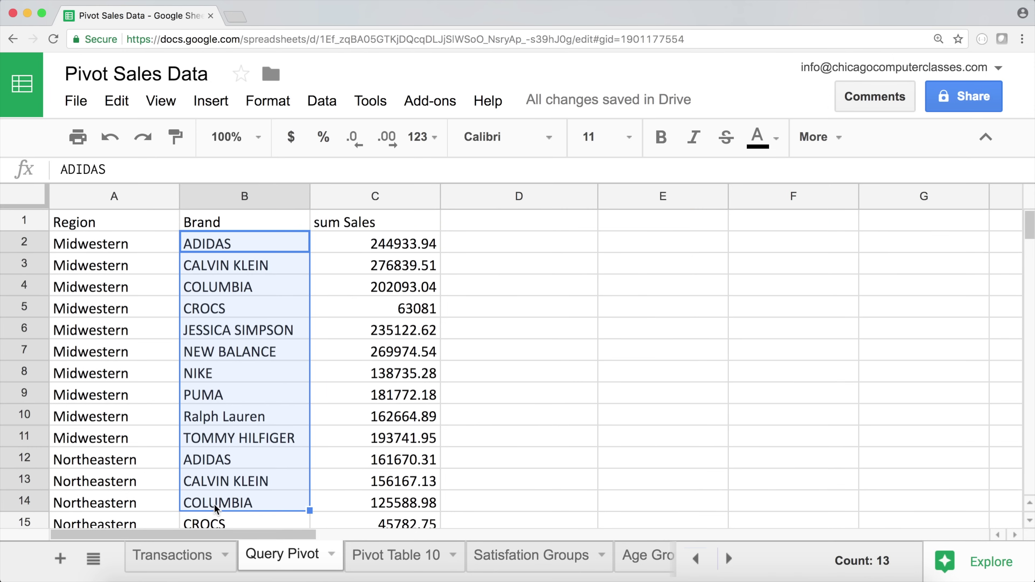
Remove column D from the select and grouping clauses of the query in cell A1, leaving "SELECT F, SUM(G) GROUP BY F".
click(135, 220)
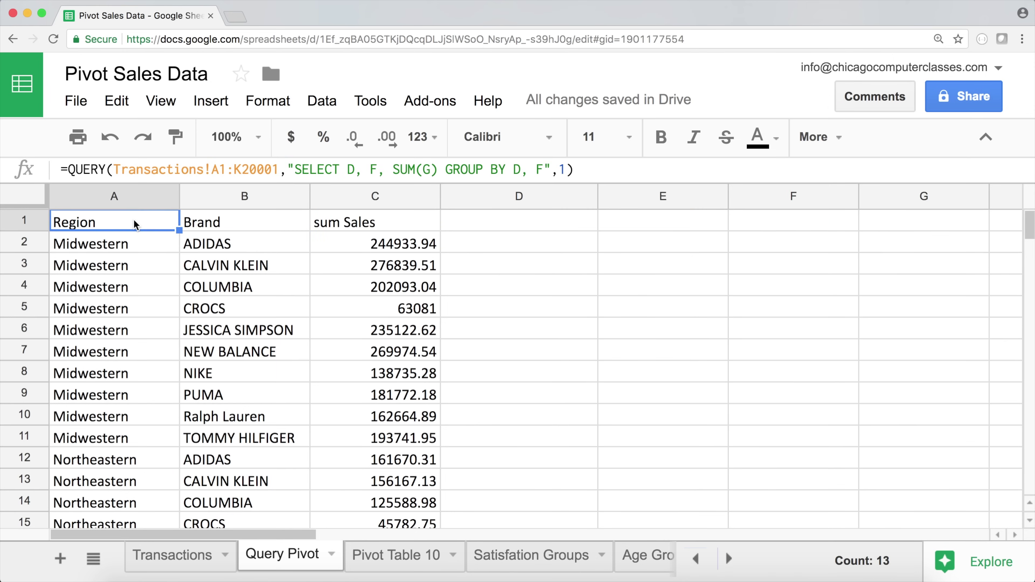
click(365, 169)
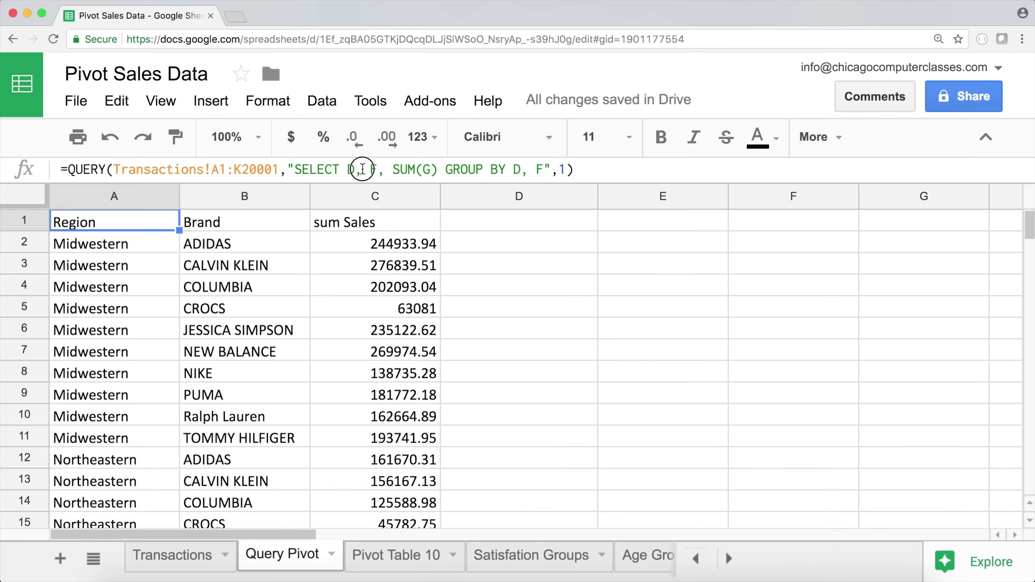
key(BackSpace)
key(BackSpace)
key(BackSpace)
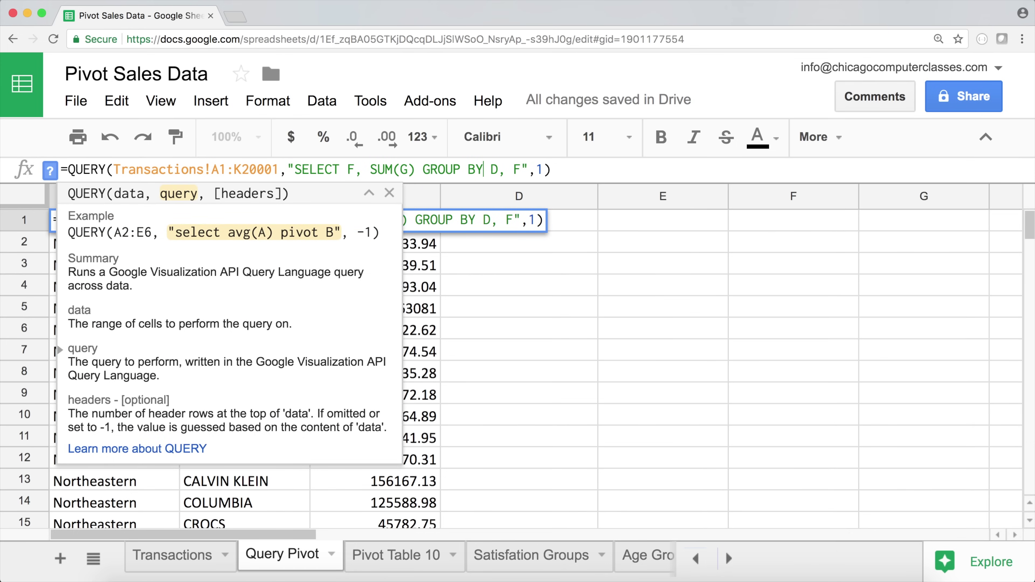
key(BackSpace)
key(BackSpace)
key(BackSpace)
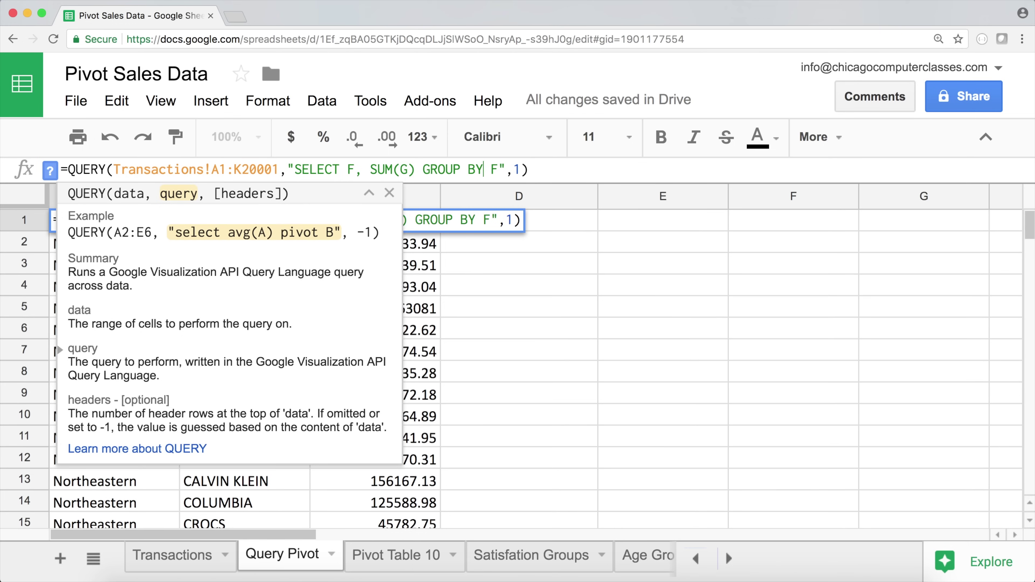
Add a pivot clause on column D in cell A1, making the query "SELECT F, SUM(G) GROUP BY F pivot D".
text(vpivot)
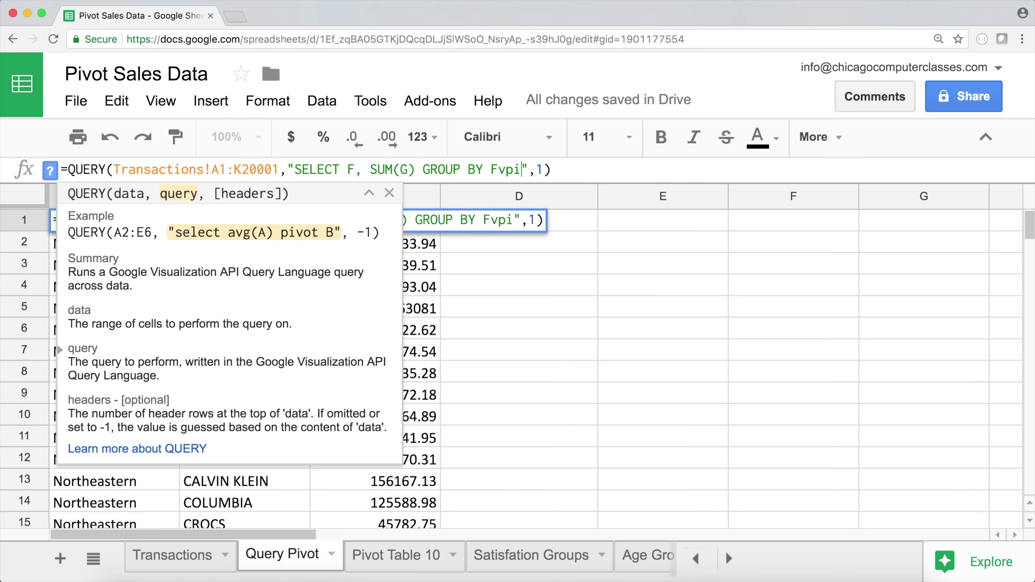
key(BackSpace)
key(BackSpace)
key(BackSpace)
key(BackSpace)
key(BackSpace)
key(BackSpace)
key(BackSpace)
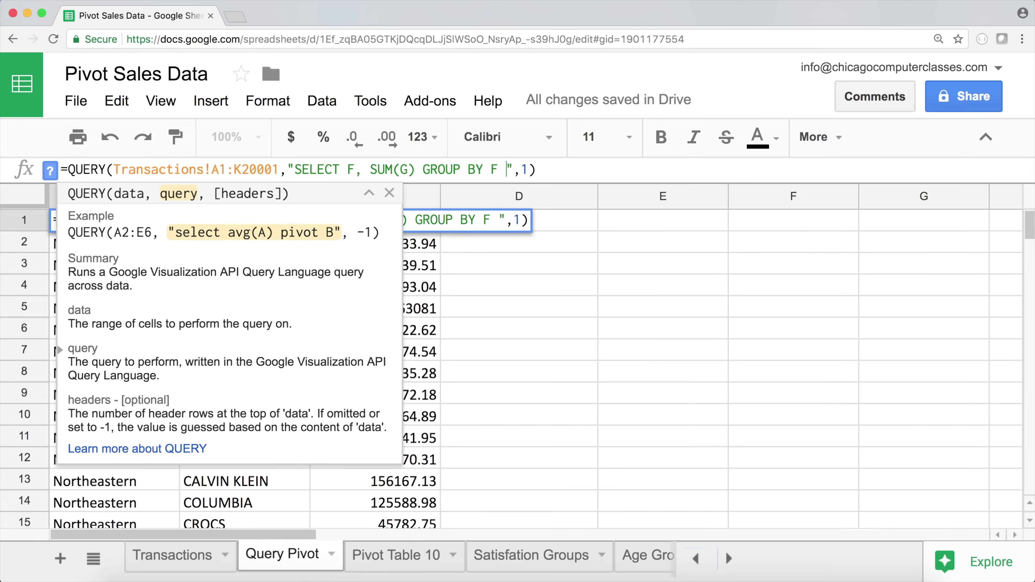
text(pivot )
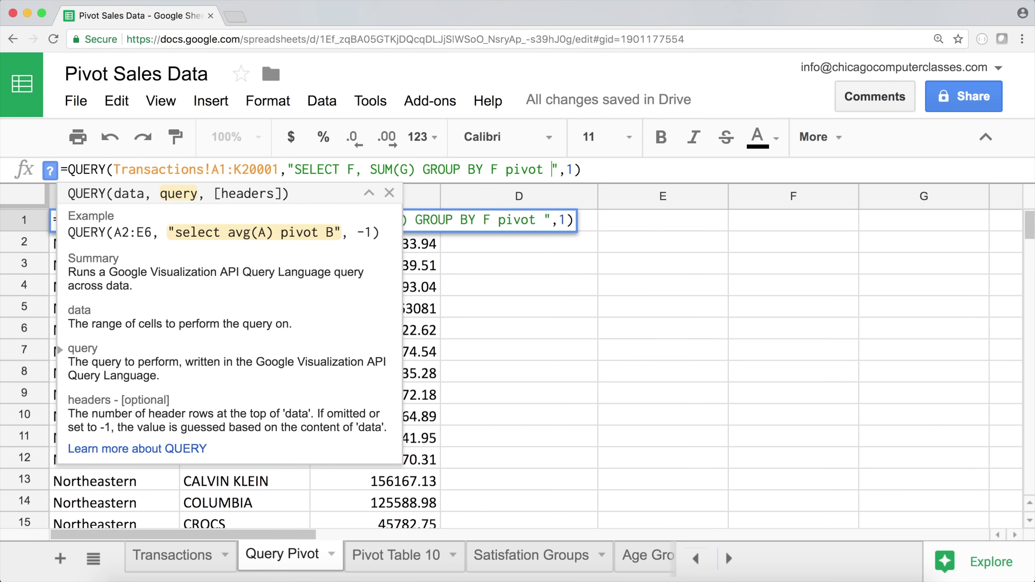
text(D)
key(Return)
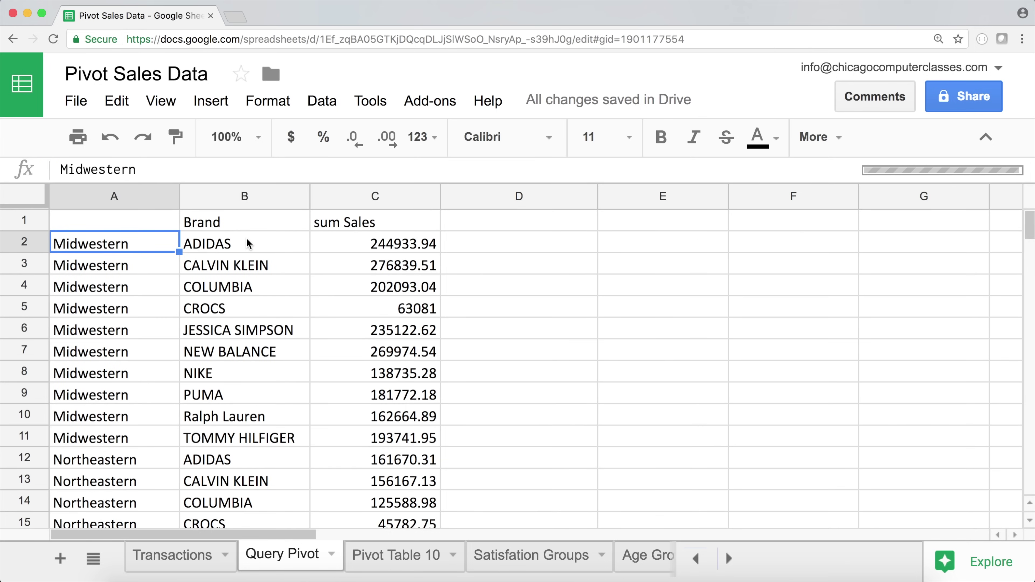
Examine the pivoted output, checking the brand rows, the region columns and the sales totals where they intersect.
drag(116, 222, 708, 441)
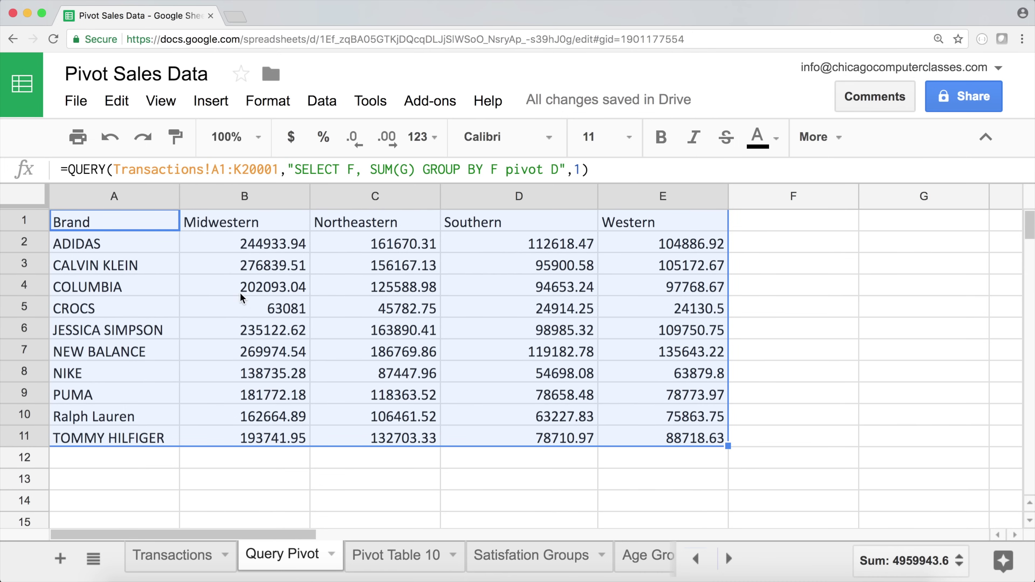
drag(79, 243, 93, 439)
drag(265, 226, 631, 249)
click(389, 289)
click(281, 287)
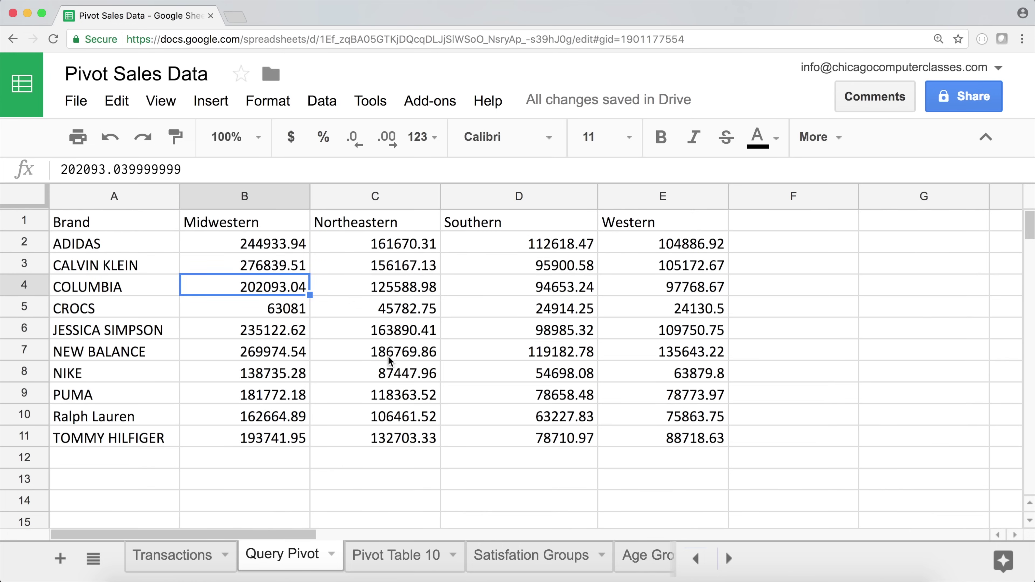
click(393, 373)
click(665, 330)
click(255, 329)
click(399, 376)
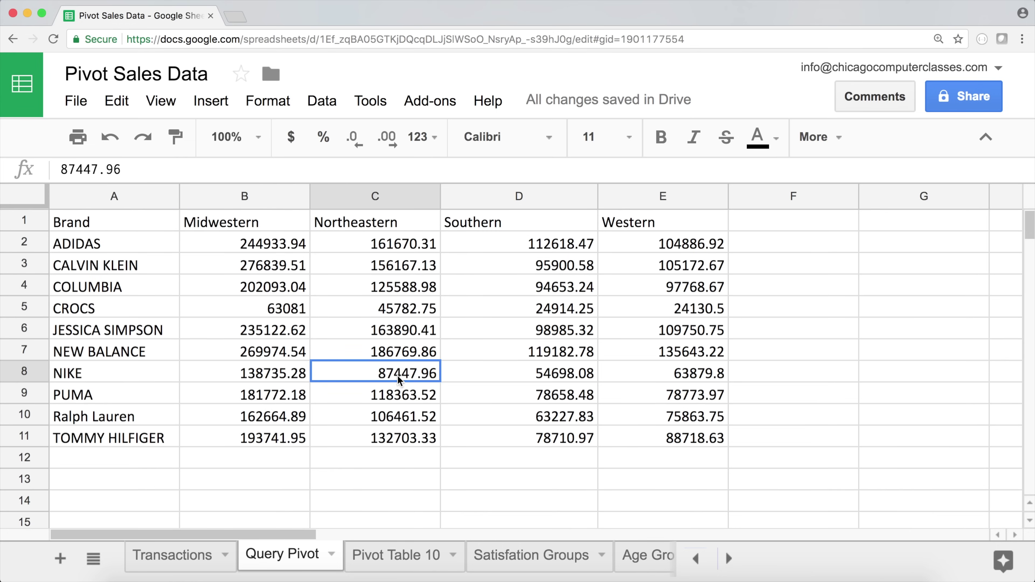
click(634, 353)
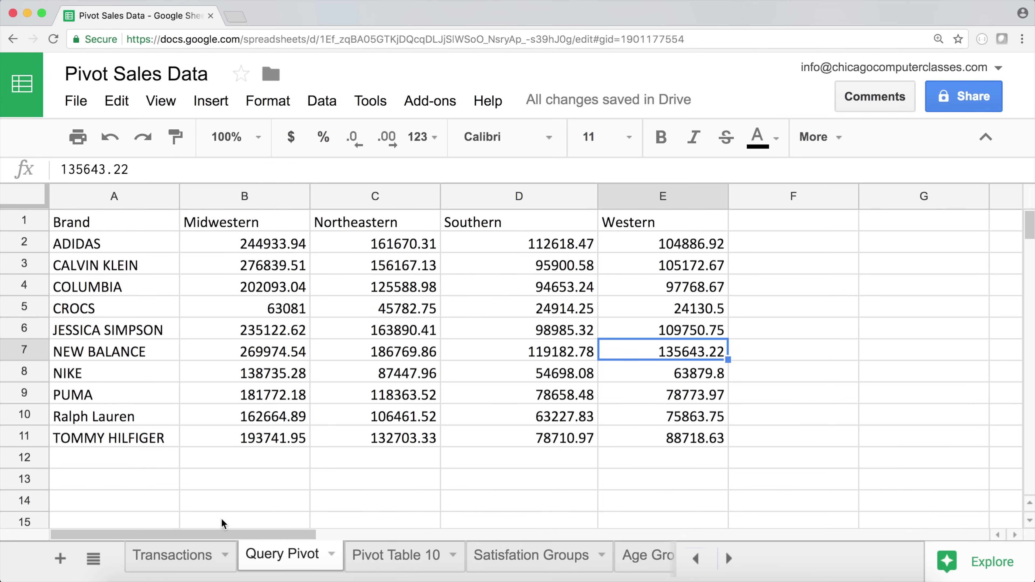
Review the SELECT F, SUM(G), GROUP BY F and pivot D parts of the query in cell A1 without changing them.
click(98, 226)
double_click(97, 225)
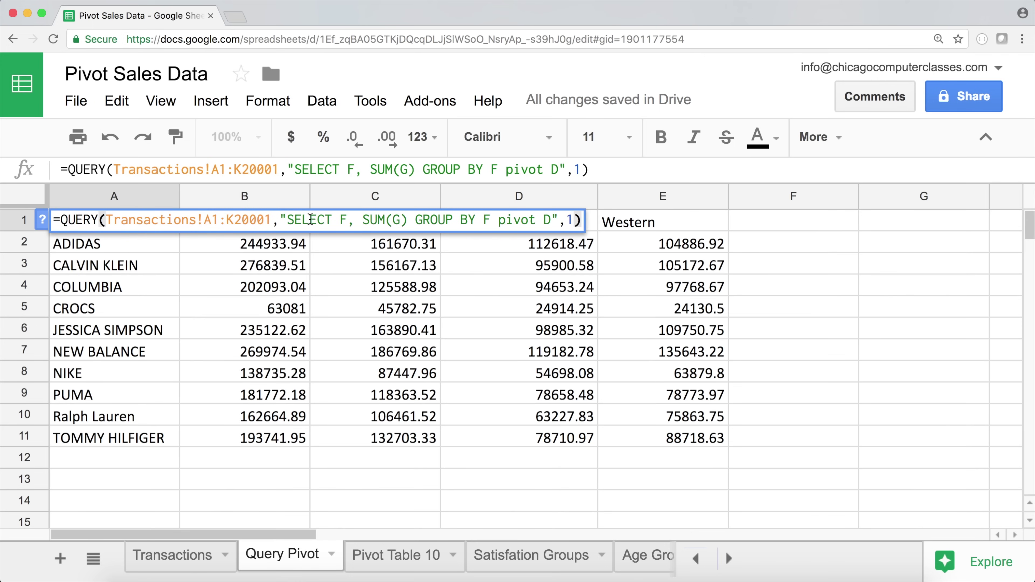
drag(290, 218, 348, 220)
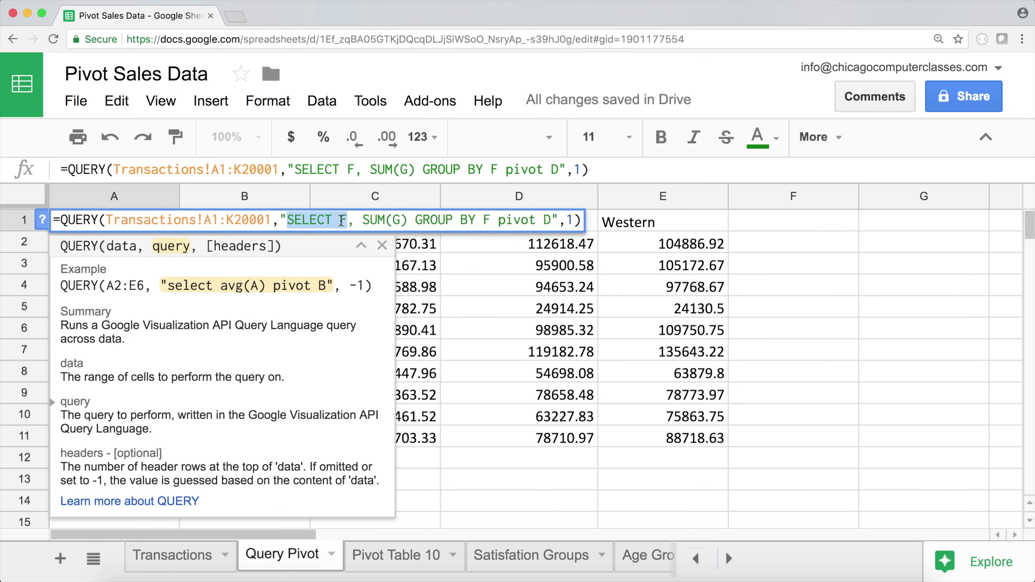
click(341, 220)
drag(443, 215, 483, 220)
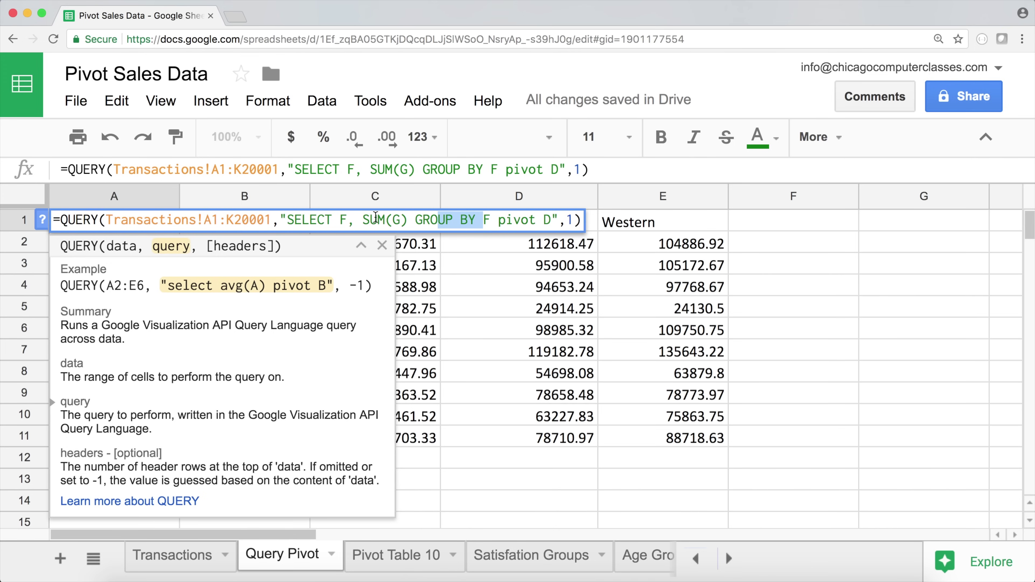
drag(363, 220, 404, 219)
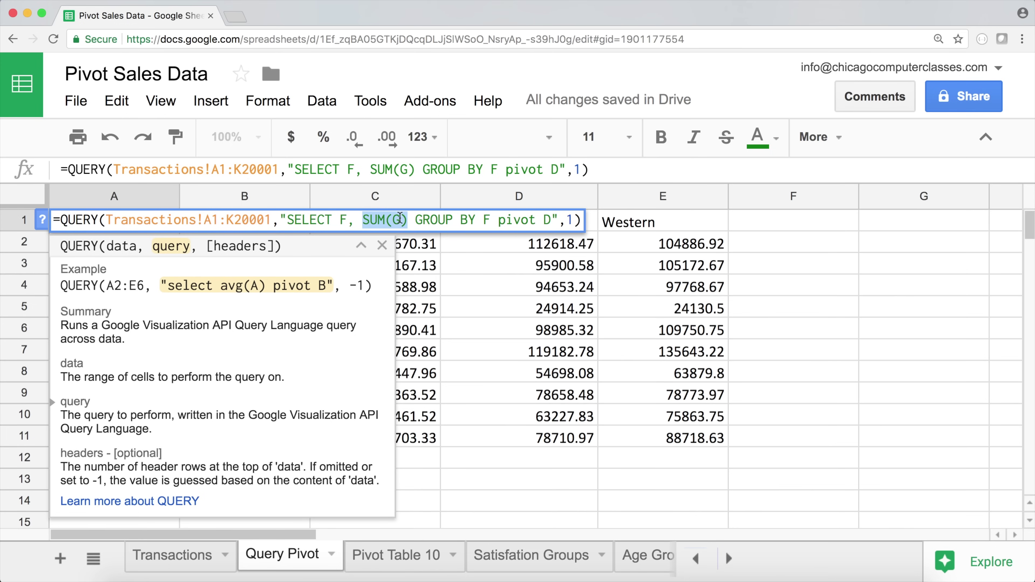
click(461, 220)
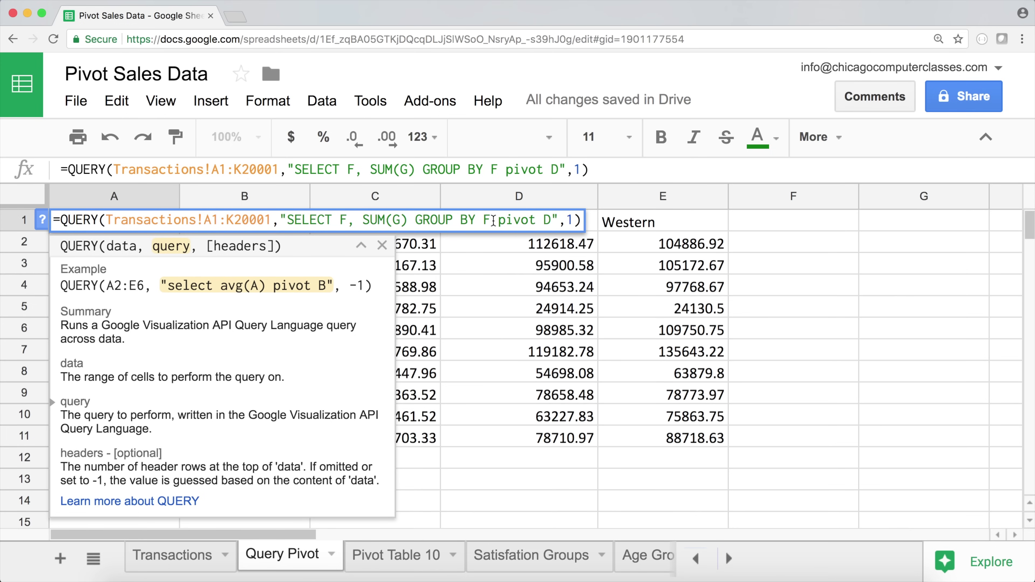
drag(491, 220, 547, 224)
click(548, 224)
key(Return)
click(138, 224)
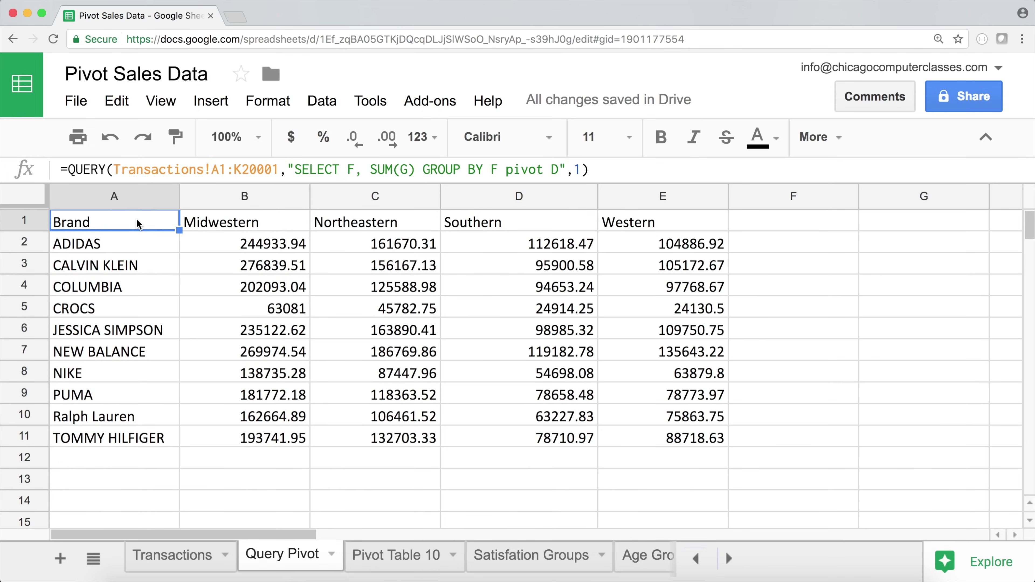
Examine the Date and Year columns in the Transactions sheet and compare them with the Query Pivot sheet.
click(195, 559)
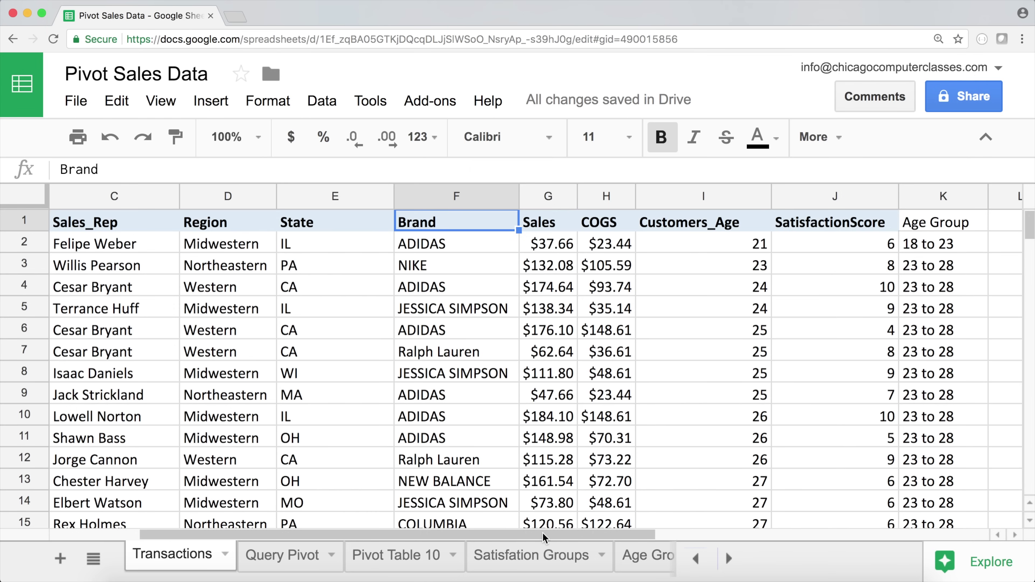
drag(543, 531, 338, 532)
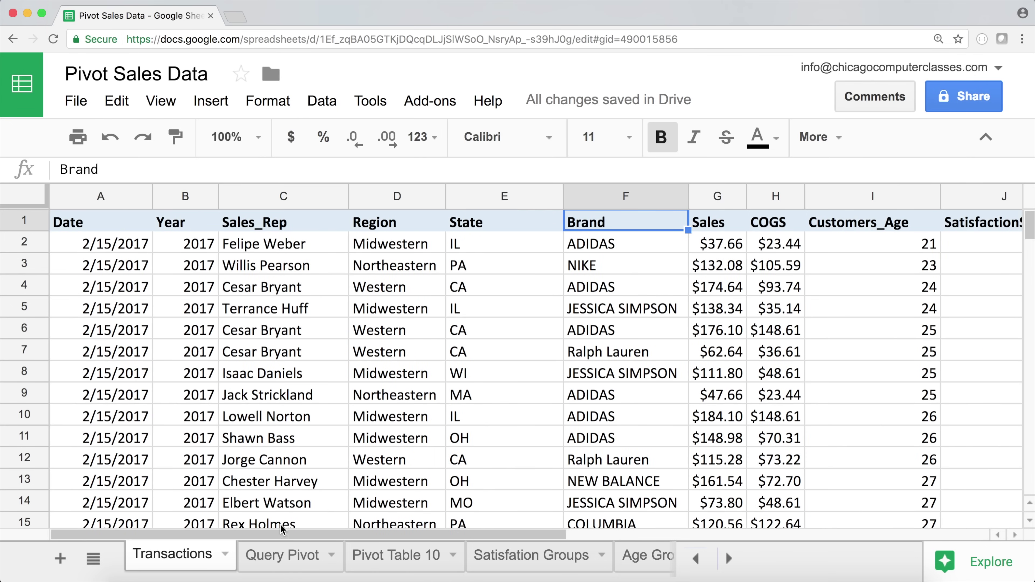
click(109, 225)
drag(109, 224, 73, 438)
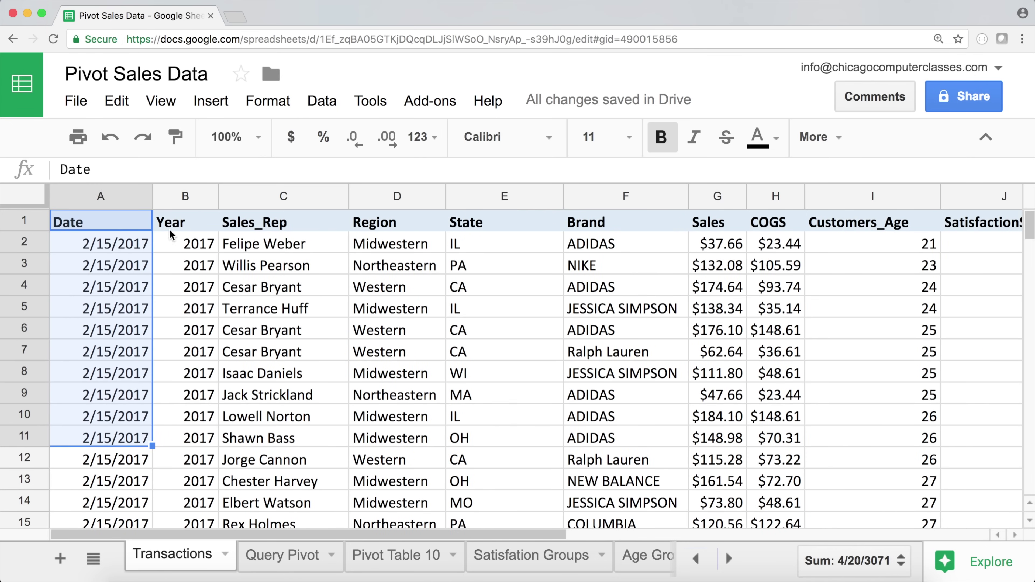
click(193, 240)
click(122, 245)
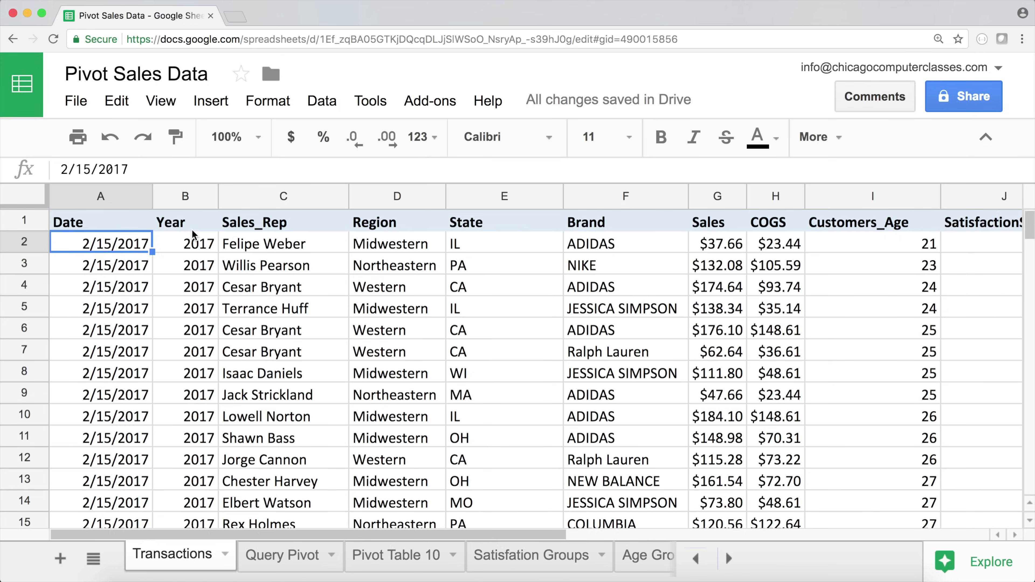
click(185, 196)
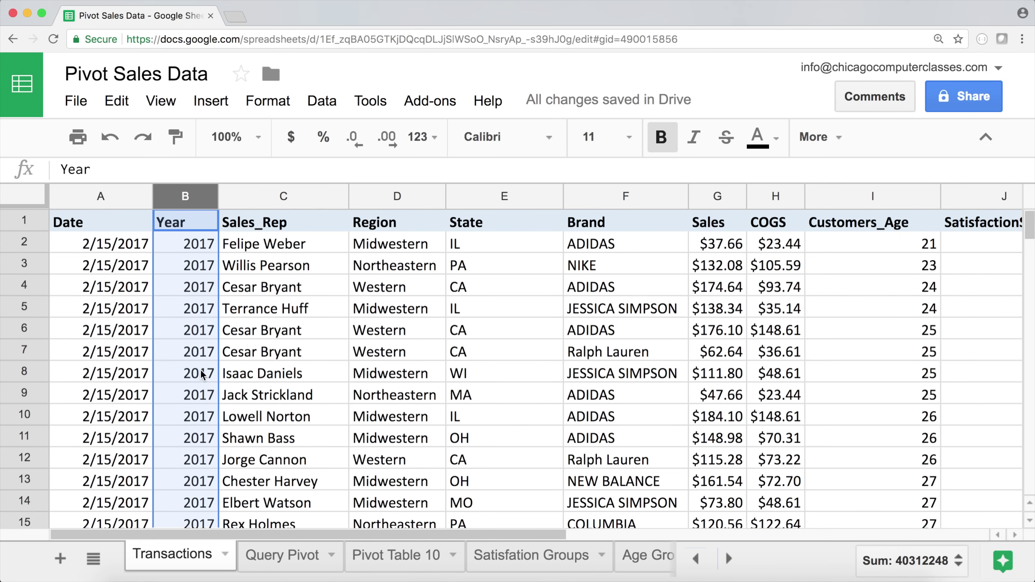
click(97, 244)
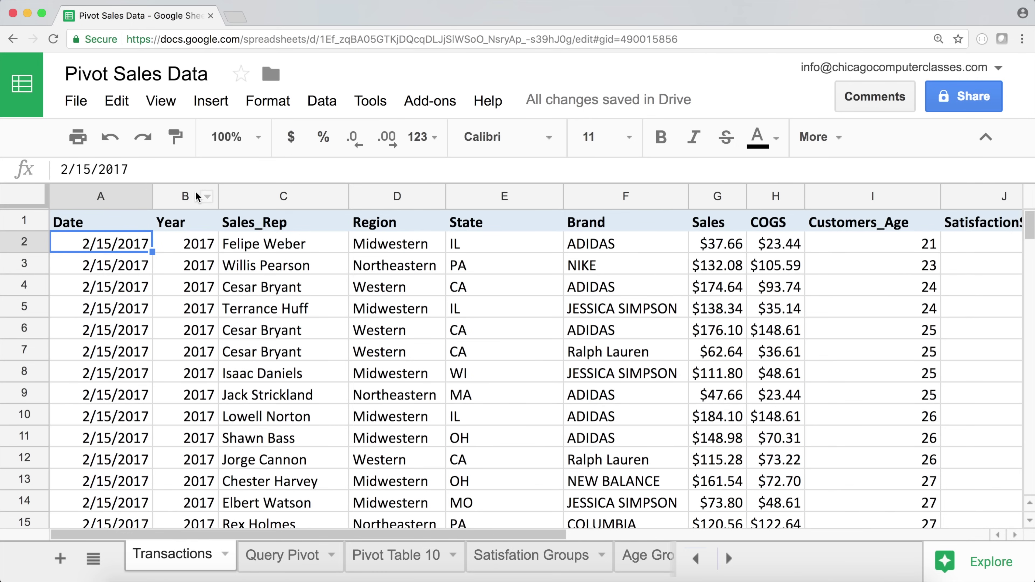
click(267, 555)
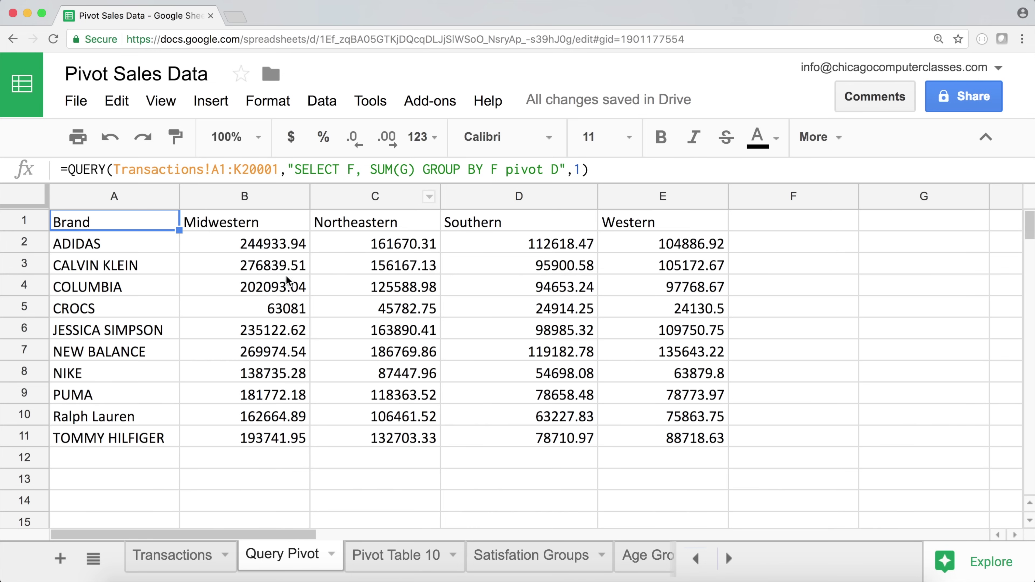
click(199, 555)
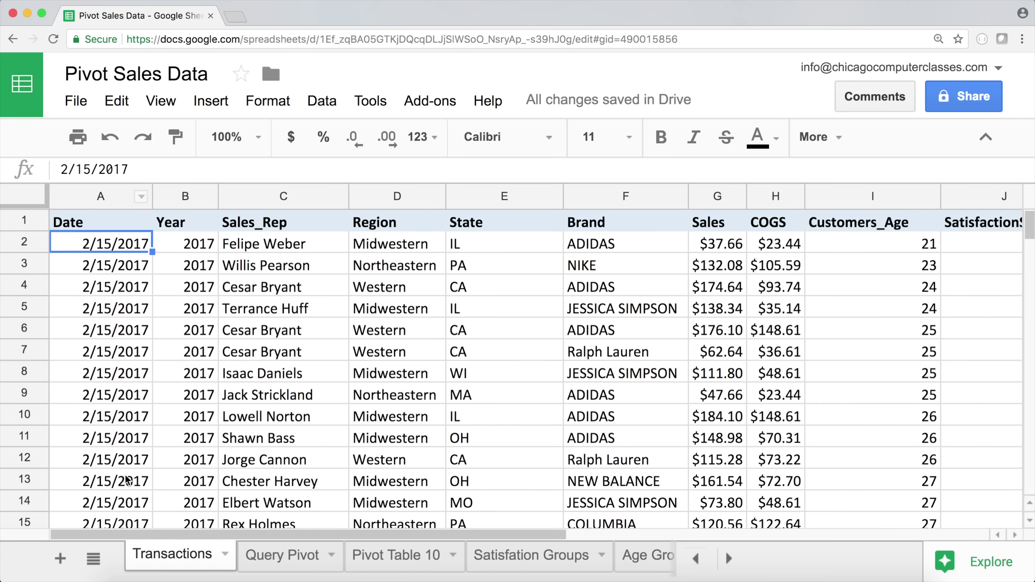
In the Query Pivot formula, replace column F with A in the select clause and with YEAR(A) in the GROUP BY clause.
click(283, 563)
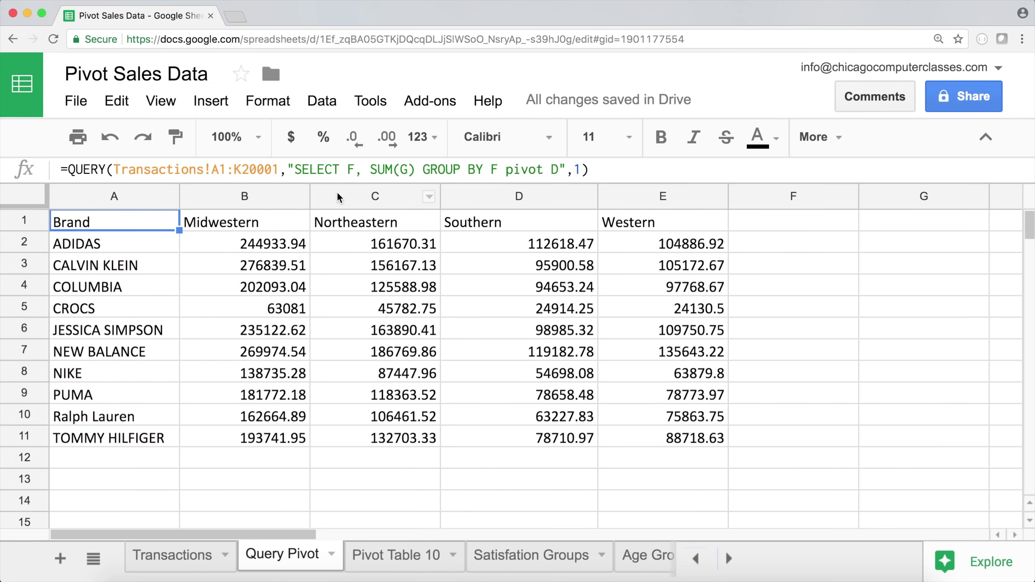
click(356, 167)
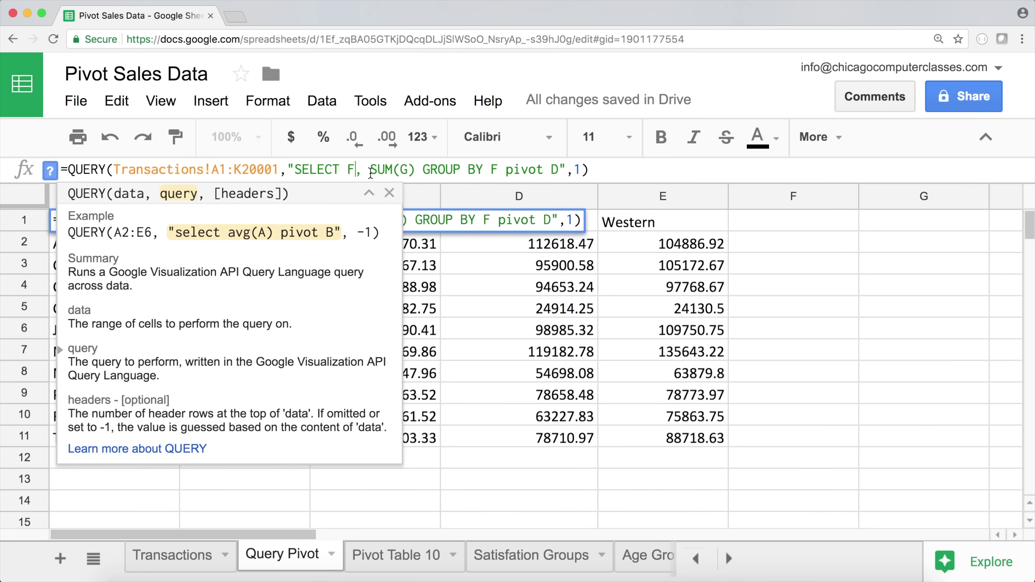
key(BackSpace)
text(A)
key(BackSpace)
text(A)
text(YEAR()
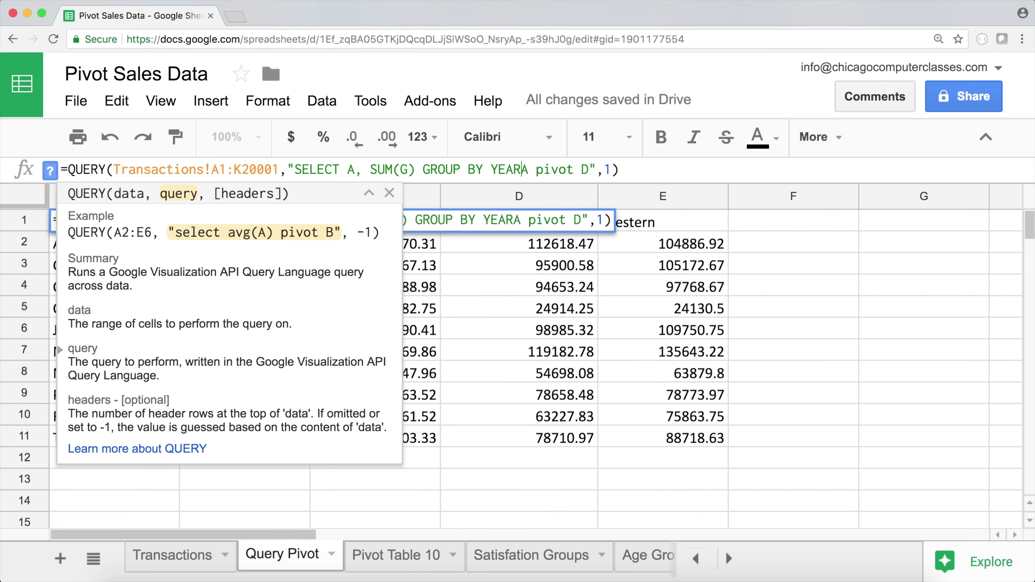
text())
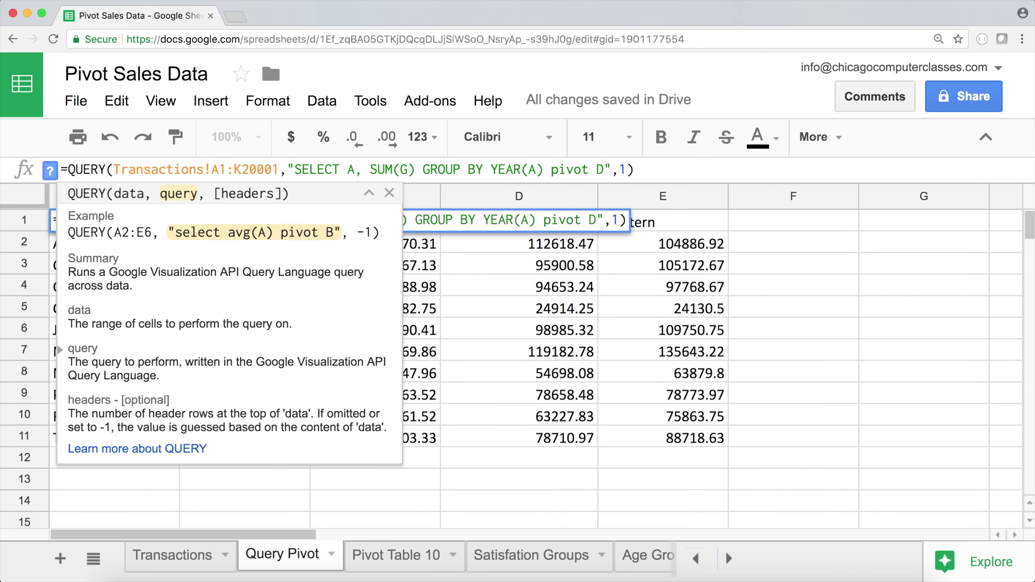
Wrap the selected column A in YEAR() and apply the query "SELECT YEAR(A), SUM(G) GROUP BY YEAR(A) pivot D" in cell A1.
click(348, 170)
text(YEAR)
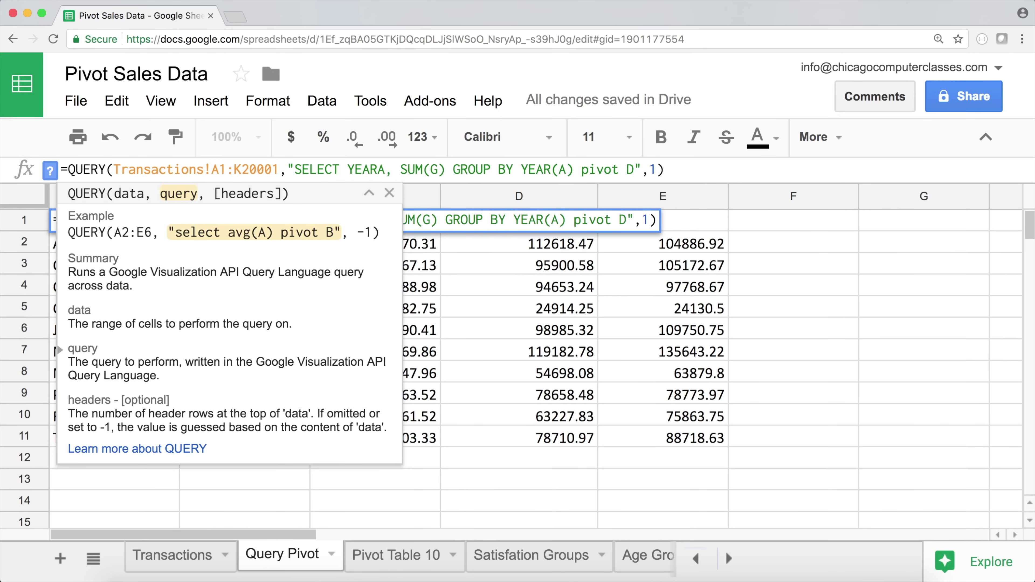
text(()
key(Right)
text())
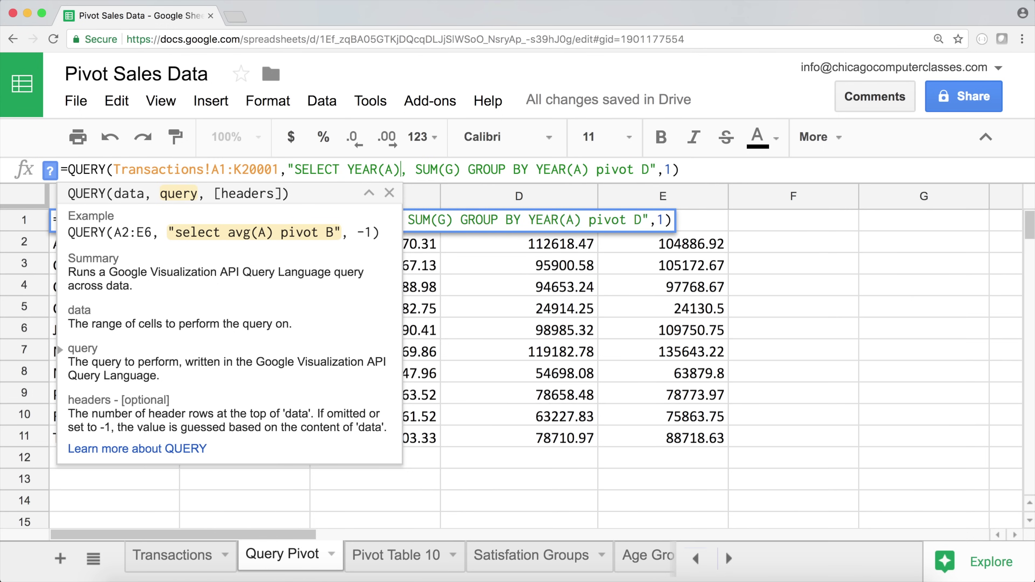
key(Return)
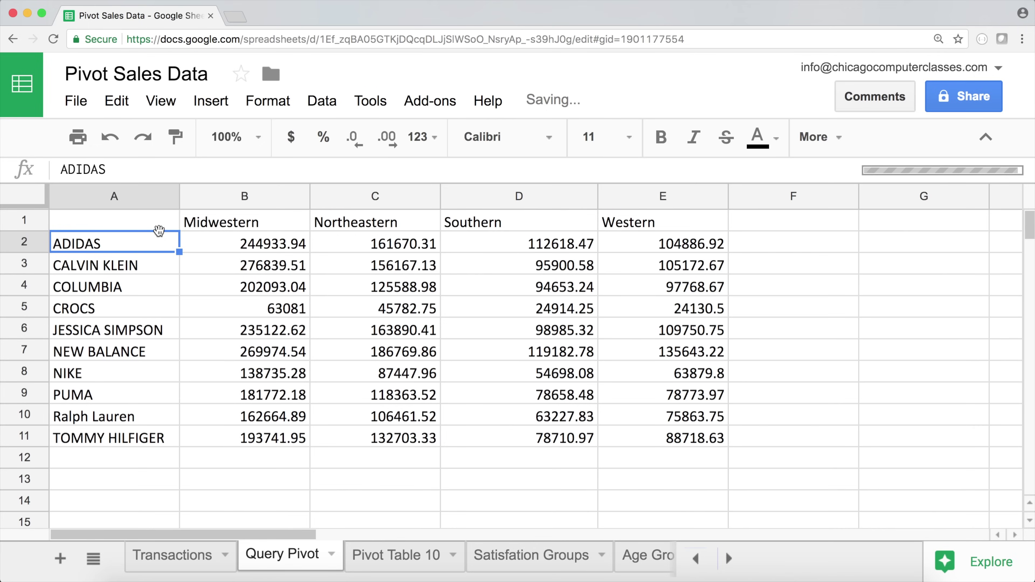
mouse_move(155, 220)
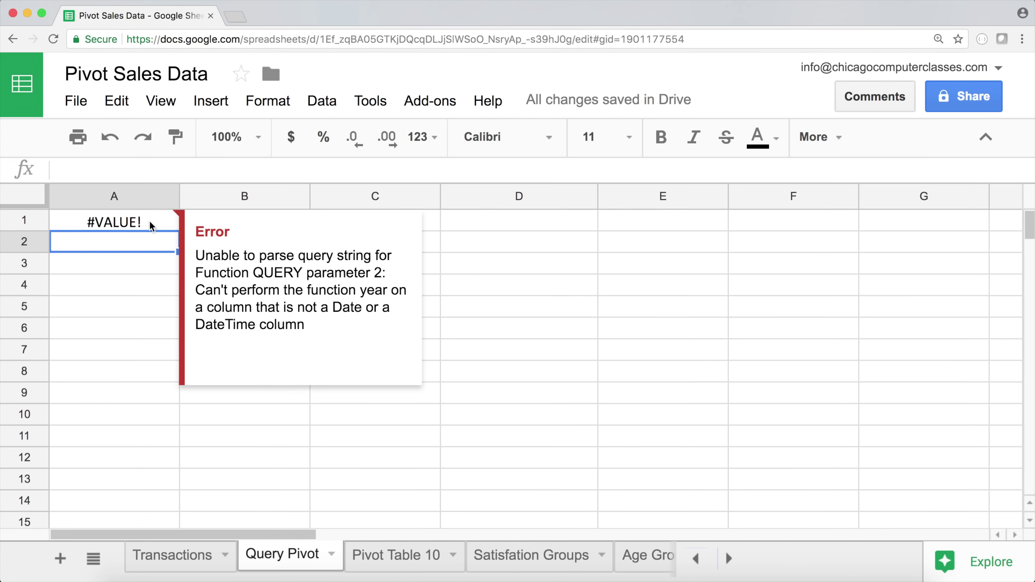
click(150, 222)
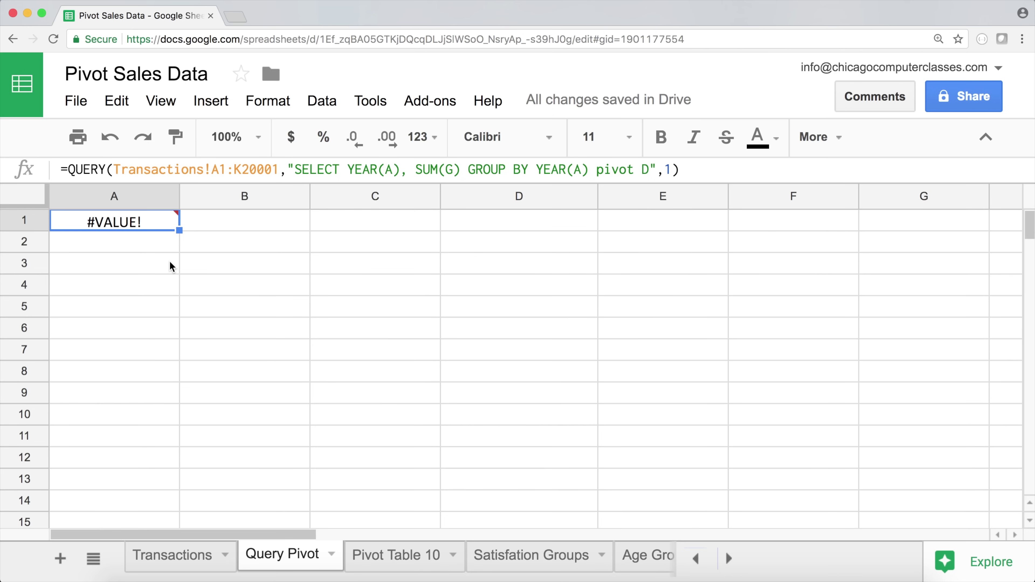
Format the Date column A in the Transactions sheet as Date and return to the Query Pivot sheet.
click(201, 559)
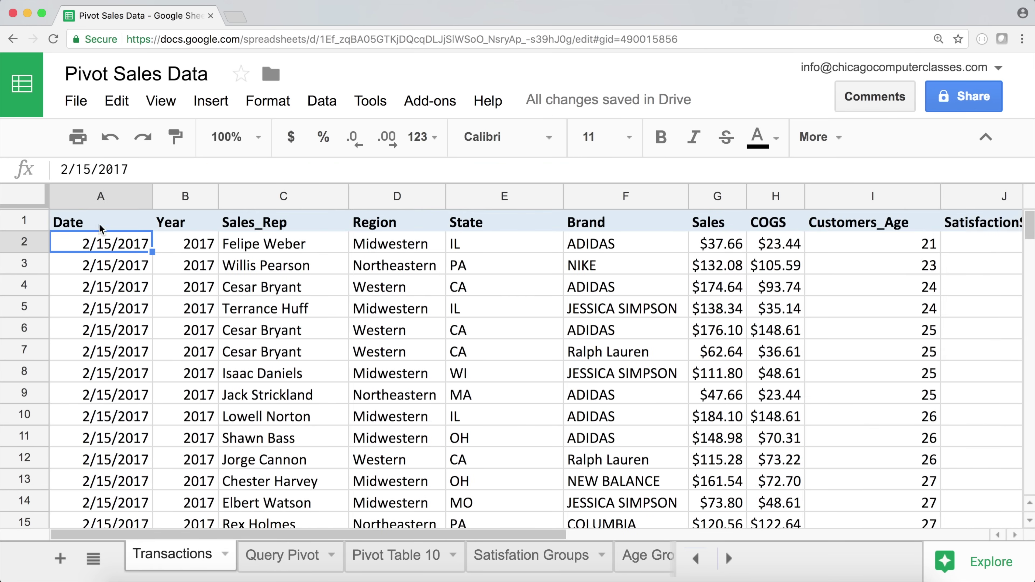
click(93, 196)
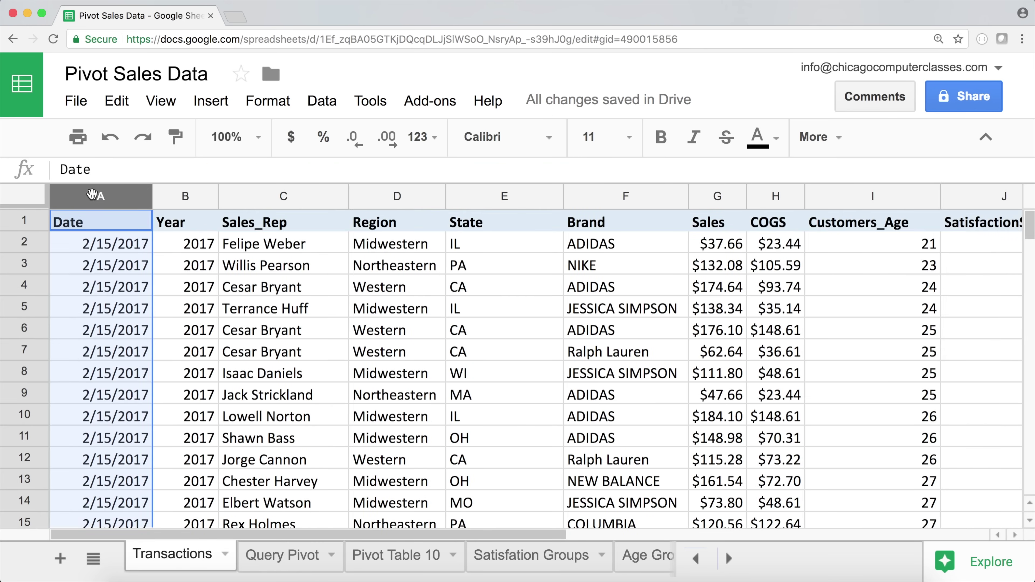
click(269, 101)
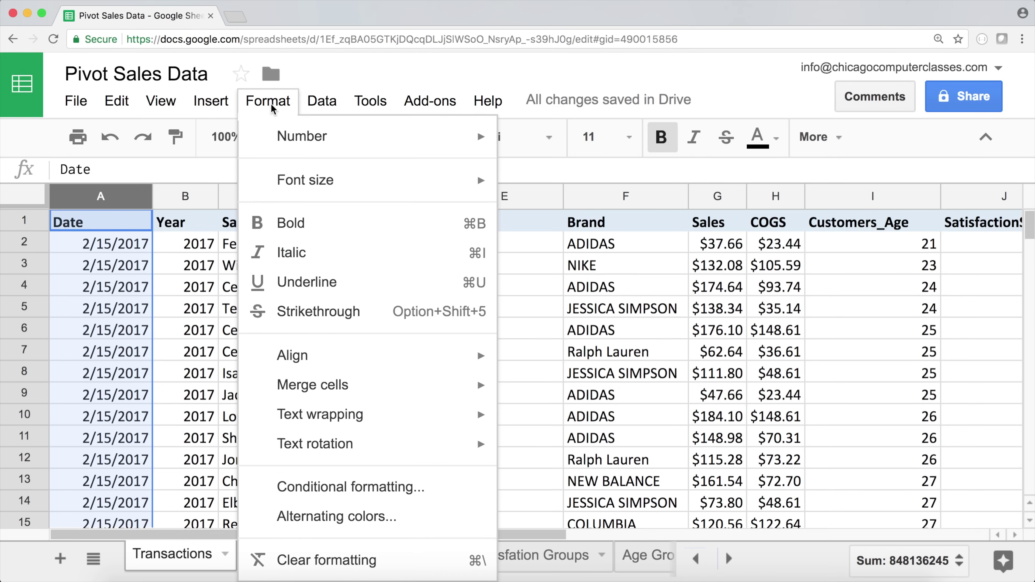
mouse_move(334, 141)
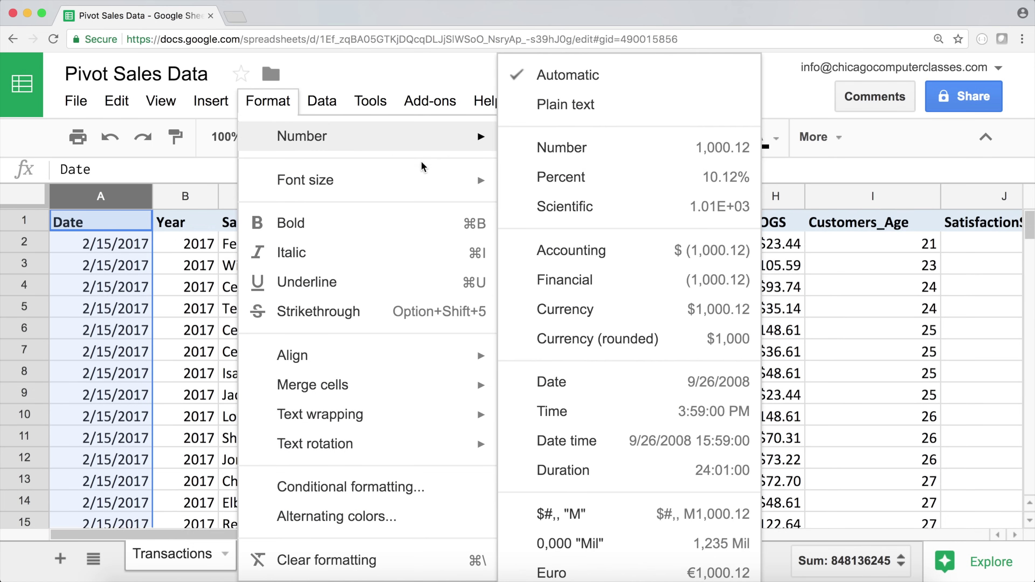
click(602, 393)
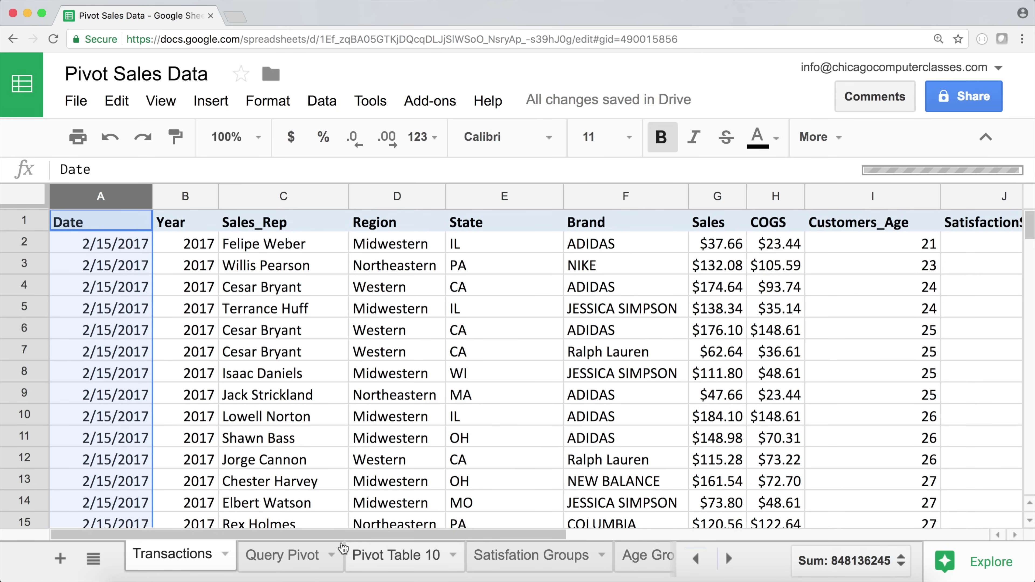
click(280, 561)
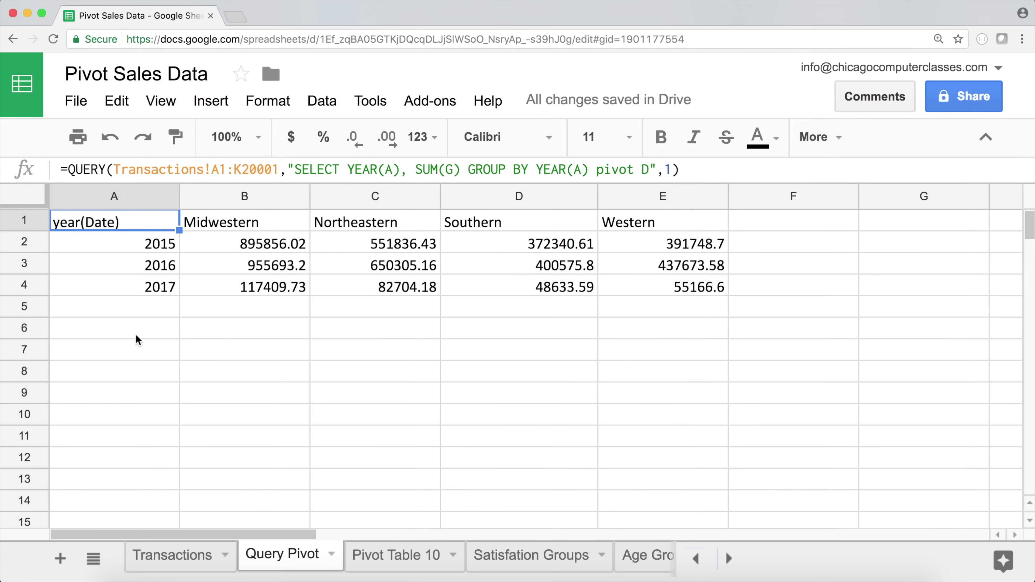
Review the YEAR(A) parts of the select and GROUP BY clauses in cell A1's query without changing them.
key(Return)
click(560, 221)
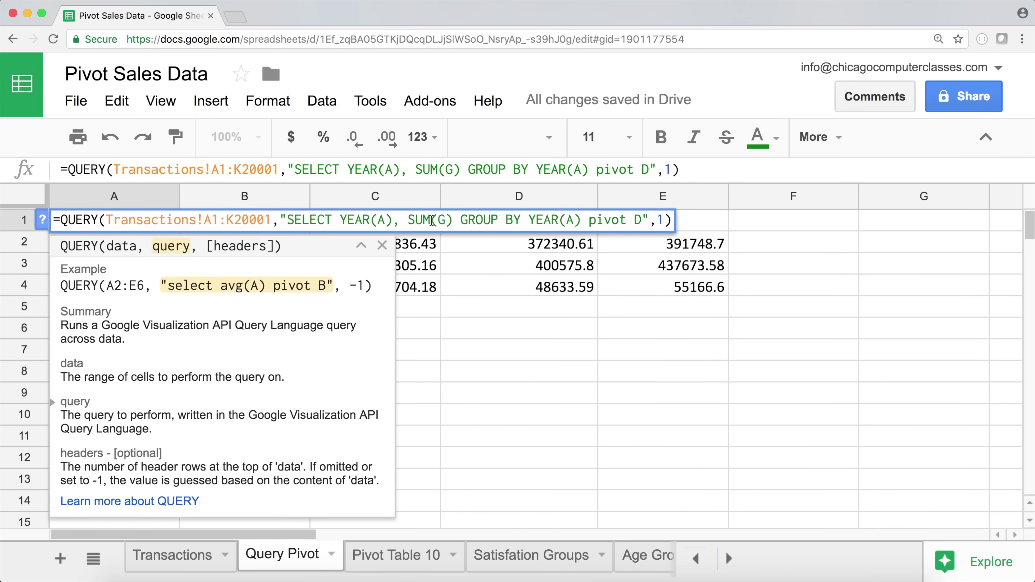
drag(343, 225, 392, 224)
double_click(340, 216)
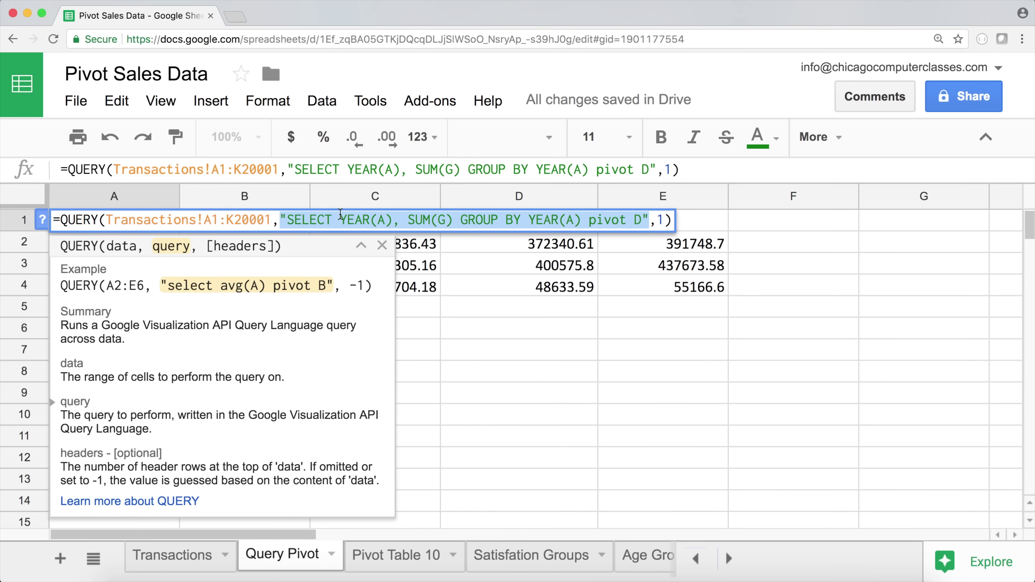
click(411, 220)
drag(401, 220, 333, 220)
drag(528, 216, 584, 213)
key(Return)
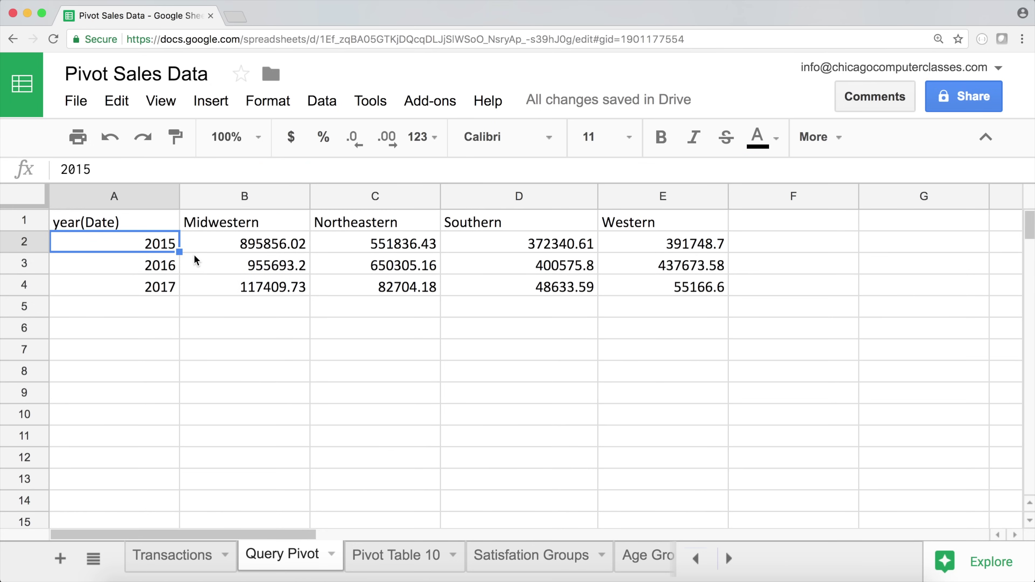
Delete the "GROUP BY YEAR(A) pivot D" part from the QUERY formula in cell A1.
click(108, 224)
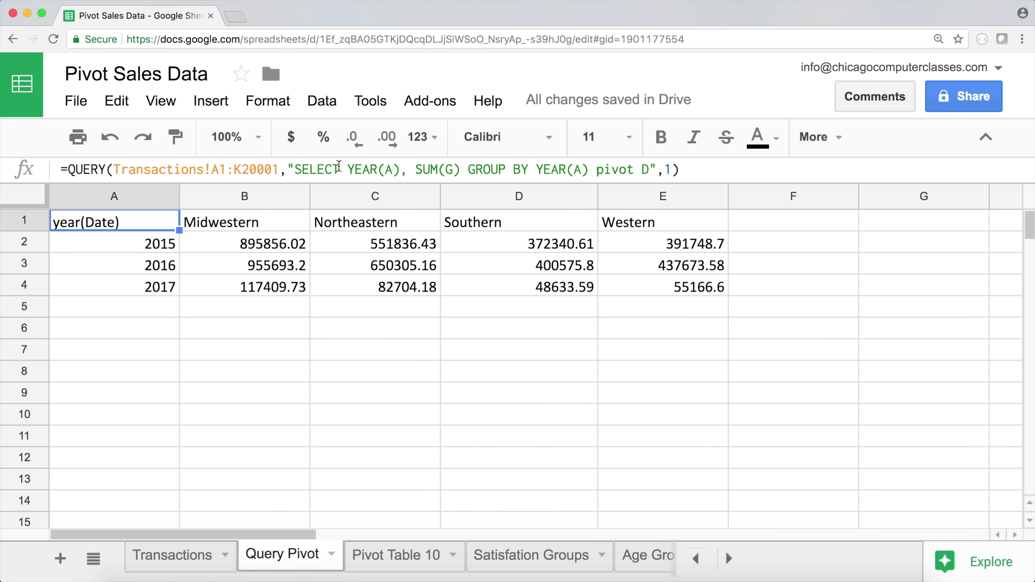
click(347, 170)
drag(348, 170, 567, 170)
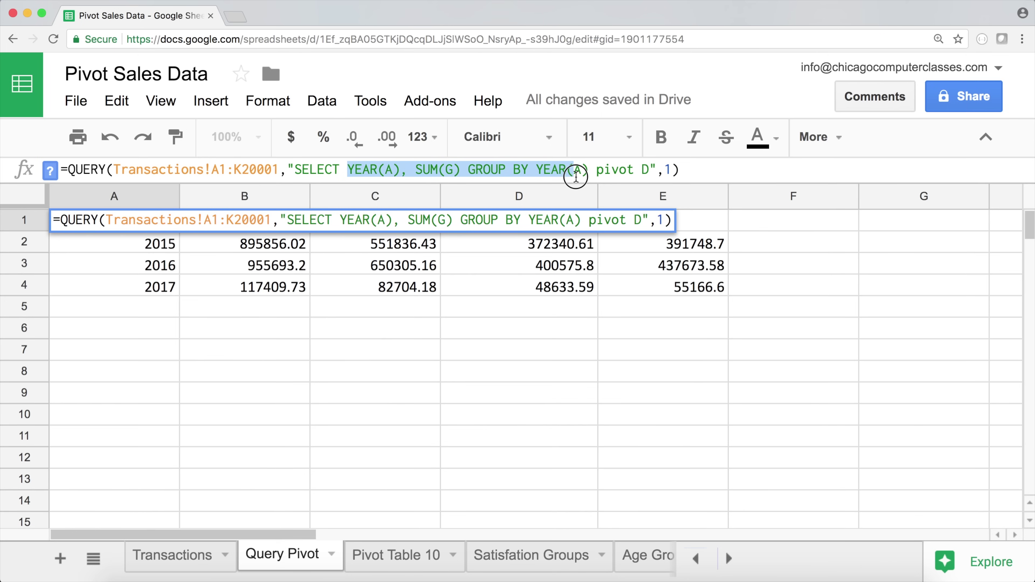
click(568, 170)
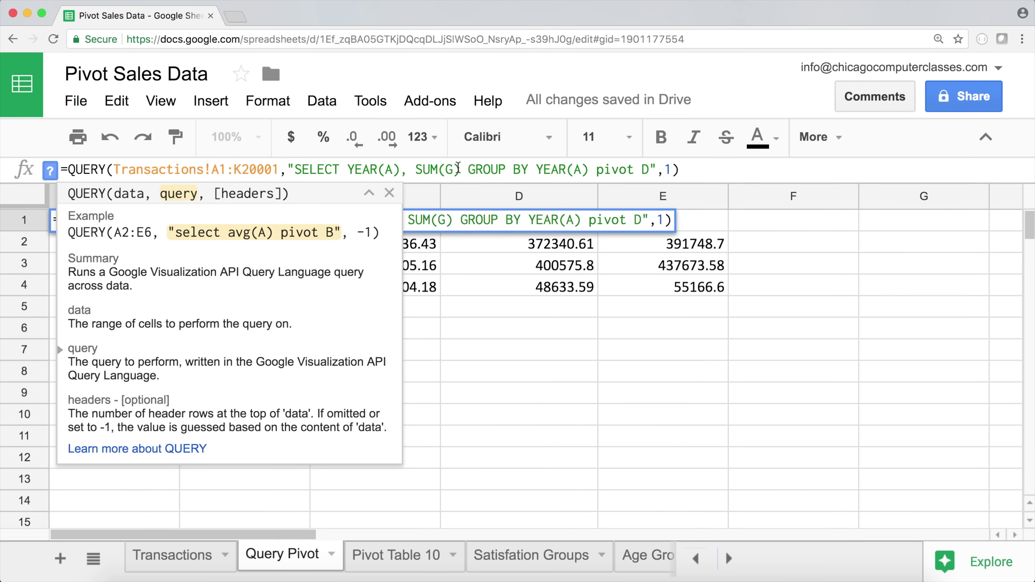
drag(472, 169, 643, 171)
key(BackSpace)
key(BackSpace)
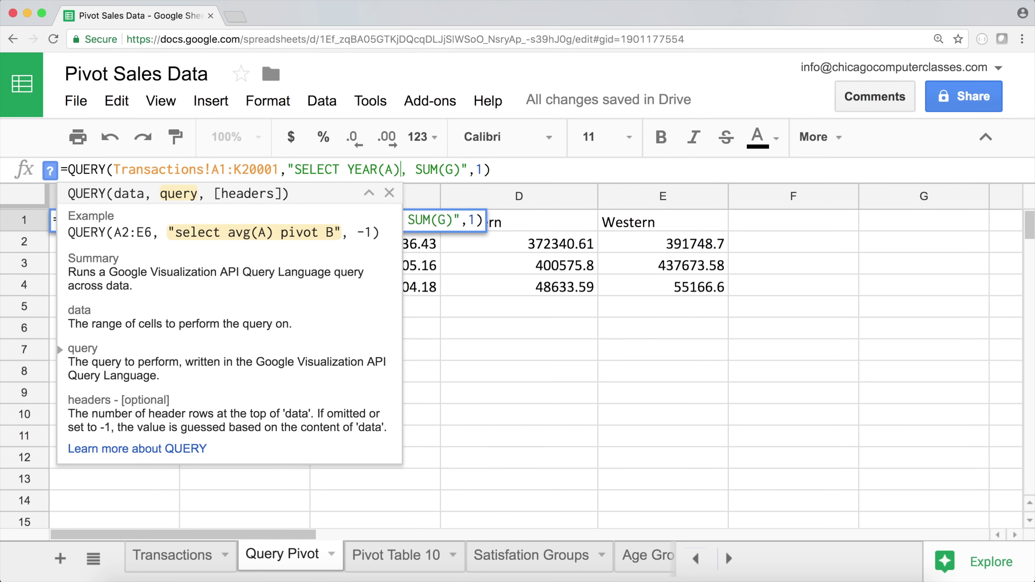
Replace YEAR(A) with MONTH(A) in the select clause, keeping the comma before SUM(G).
key(BackSpace)
key(BackSpace)
key(BackSpace)
key(BackSpace)
key(BackSpace)
key(BackSpace)
key(BackSpace)
key(BackSpace)
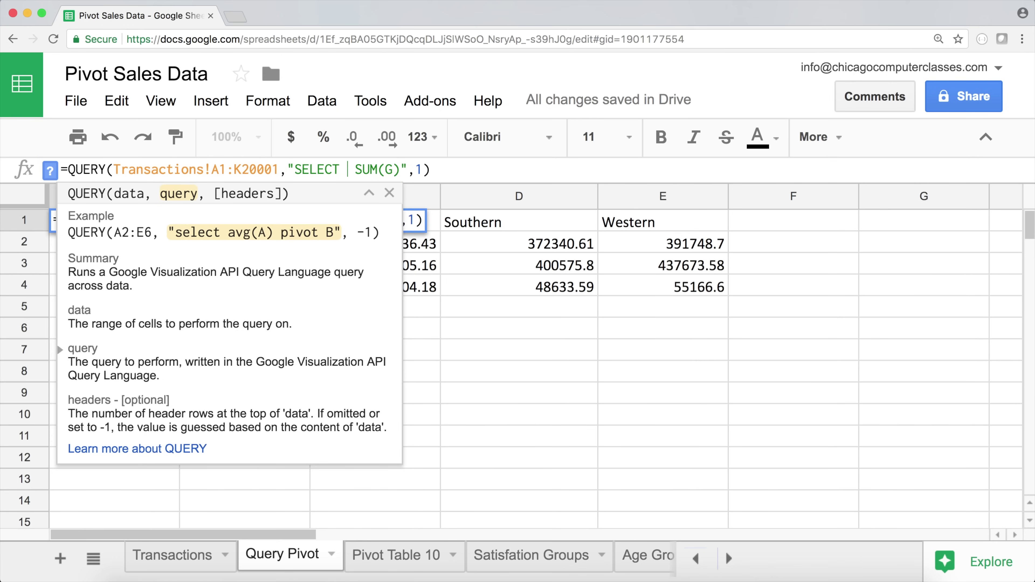
text(MONTH)
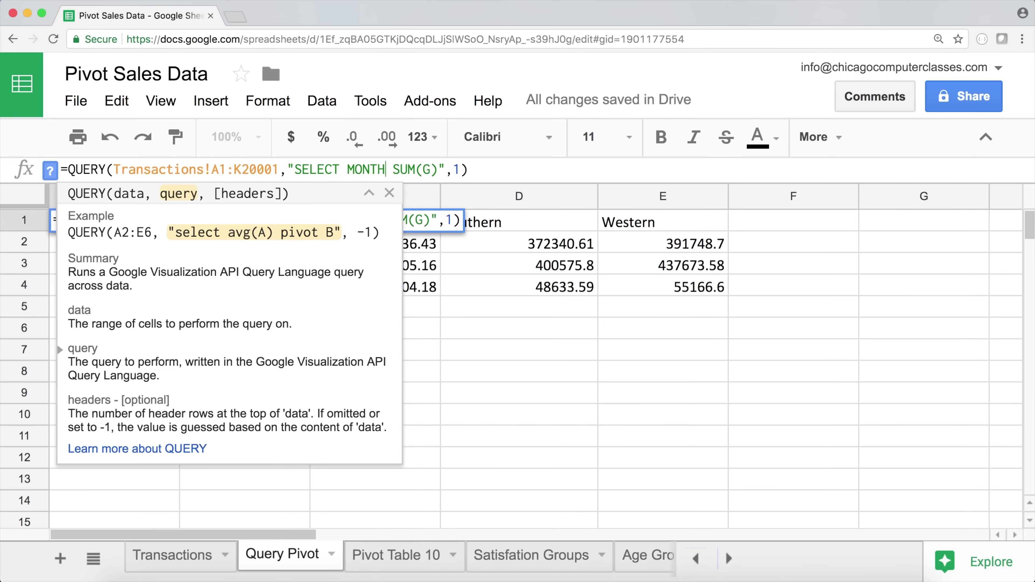
key(BackSpace)
key(BackSpace)
text(TH()
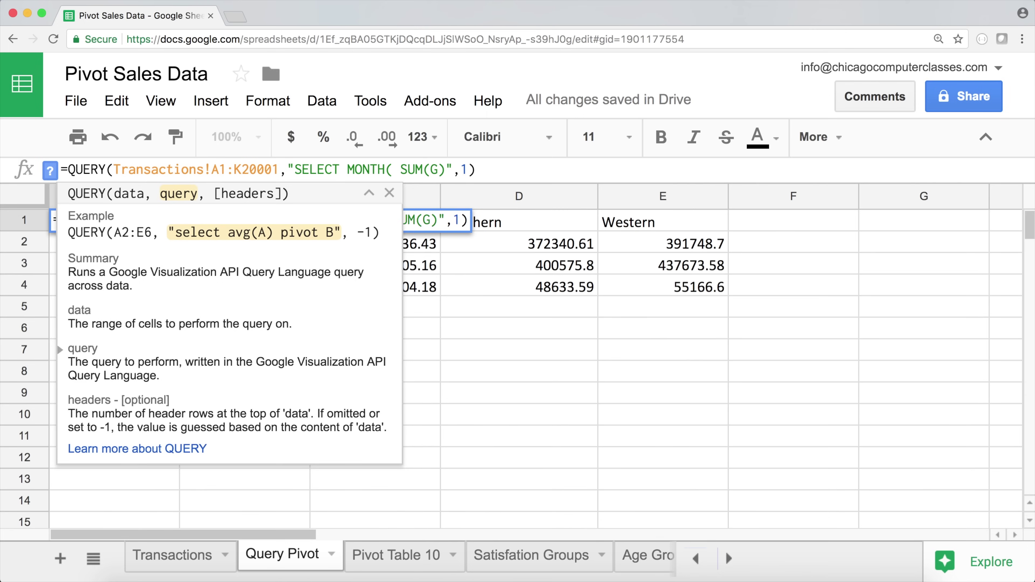
text(A))
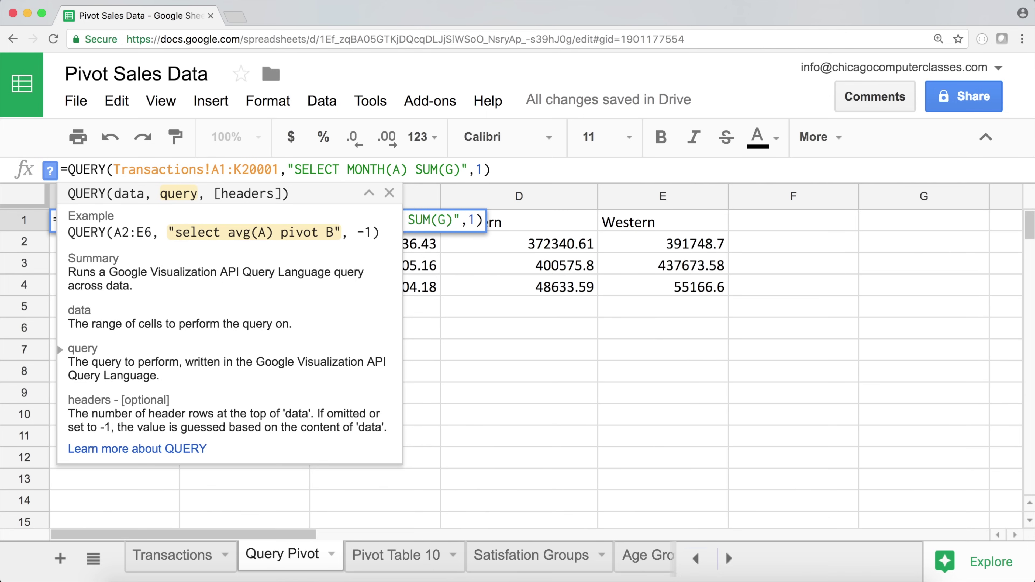
text(,)
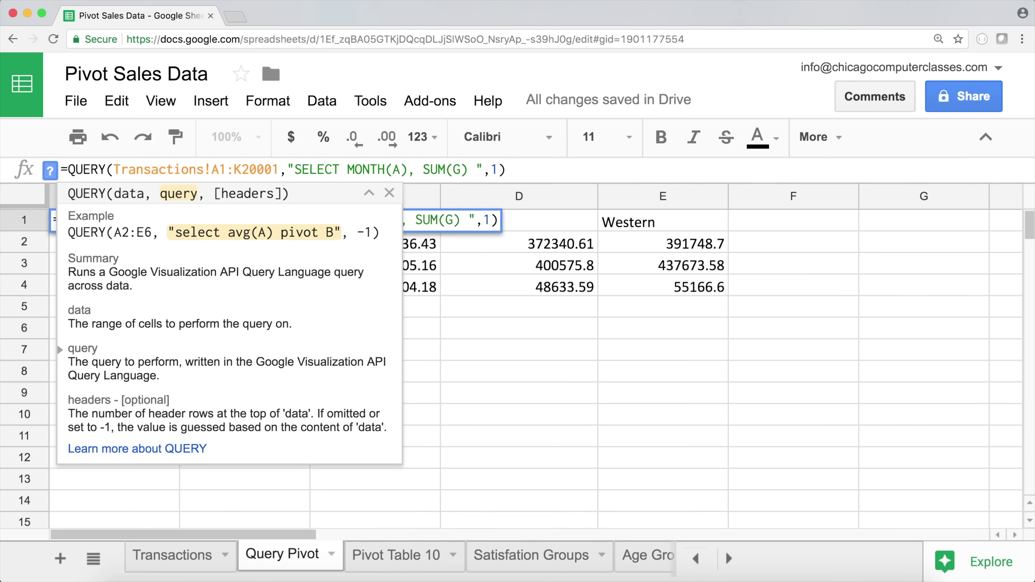
Add "GROUP BY MONTH(A)" after SUM(G) in the query and apply the formula in cell A1.
text(GROUP B)
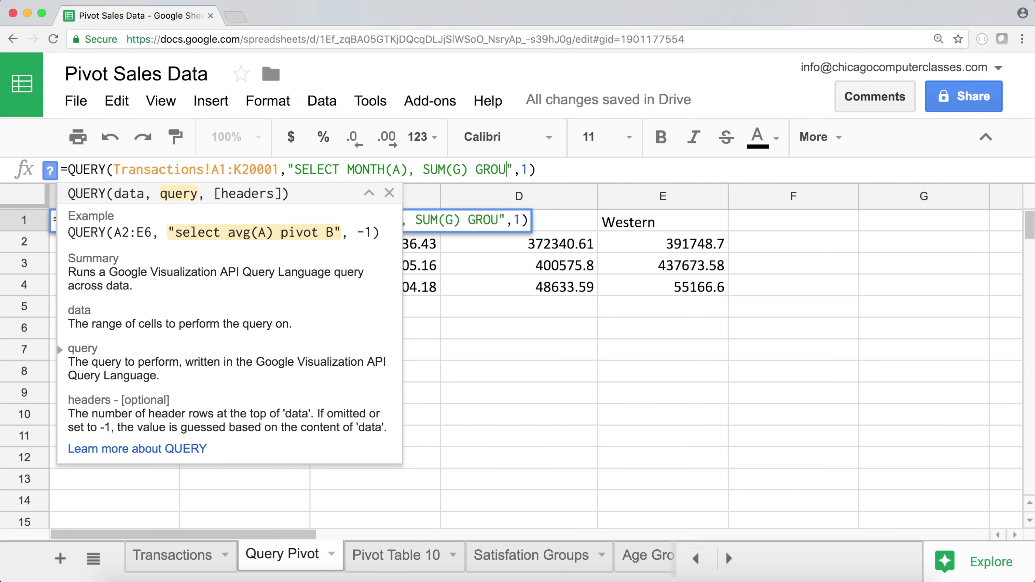
text(Y )
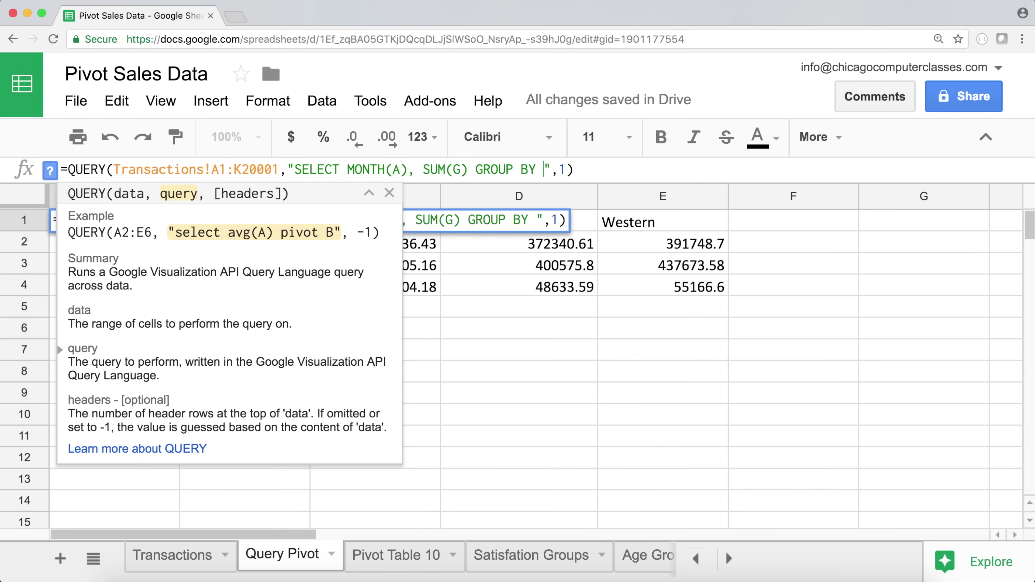
text(MONTH)
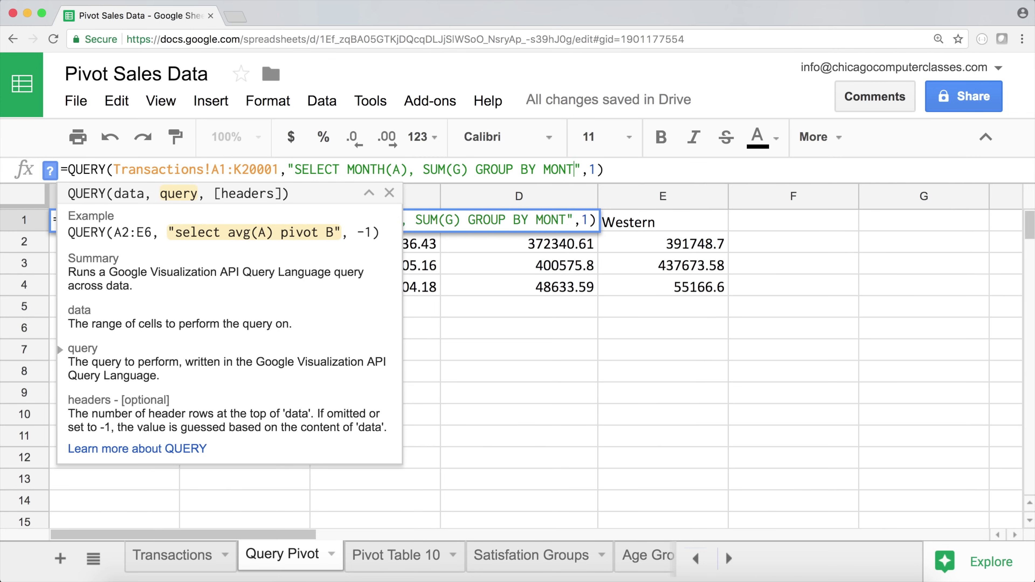
text((A)
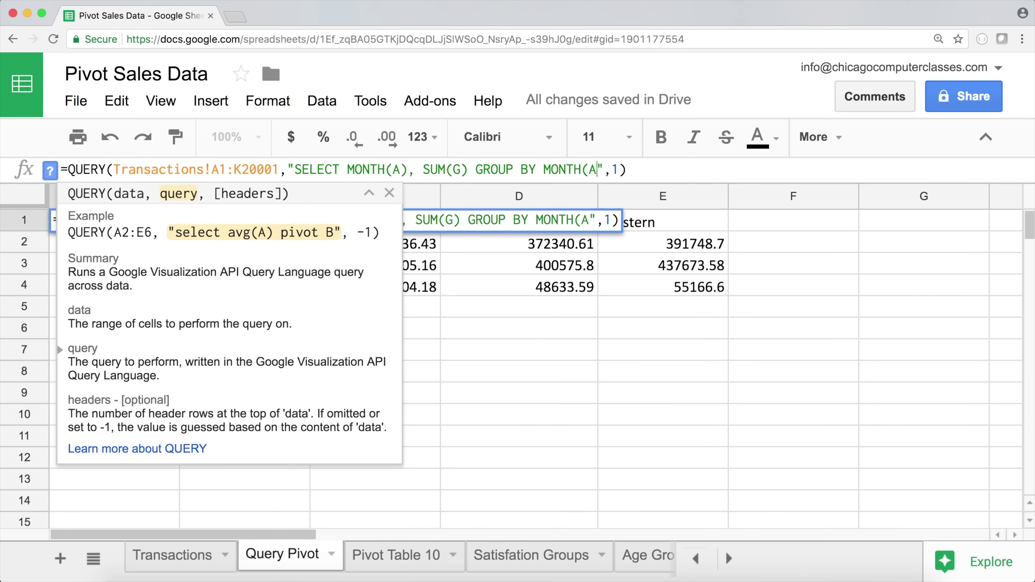
text())
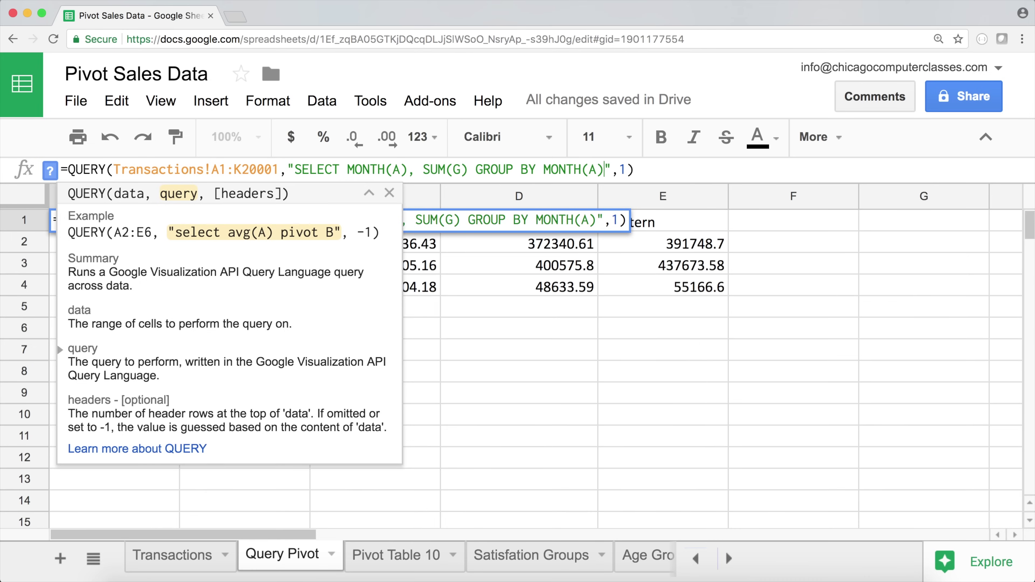
key(Return)
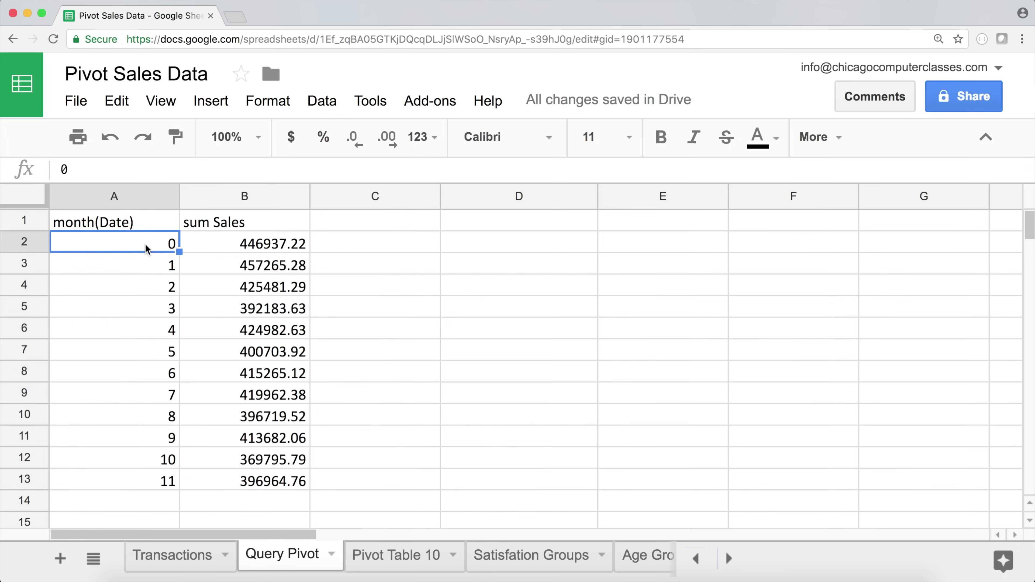
Examine the first and last month numbers and the January sales sum in the query output.
click(168, 484)
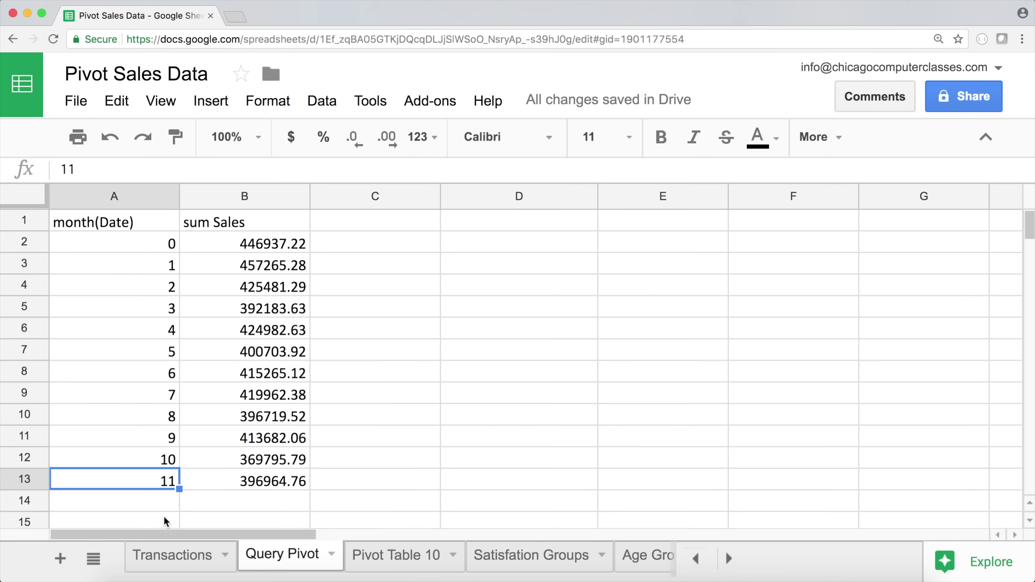
click(221, 248)
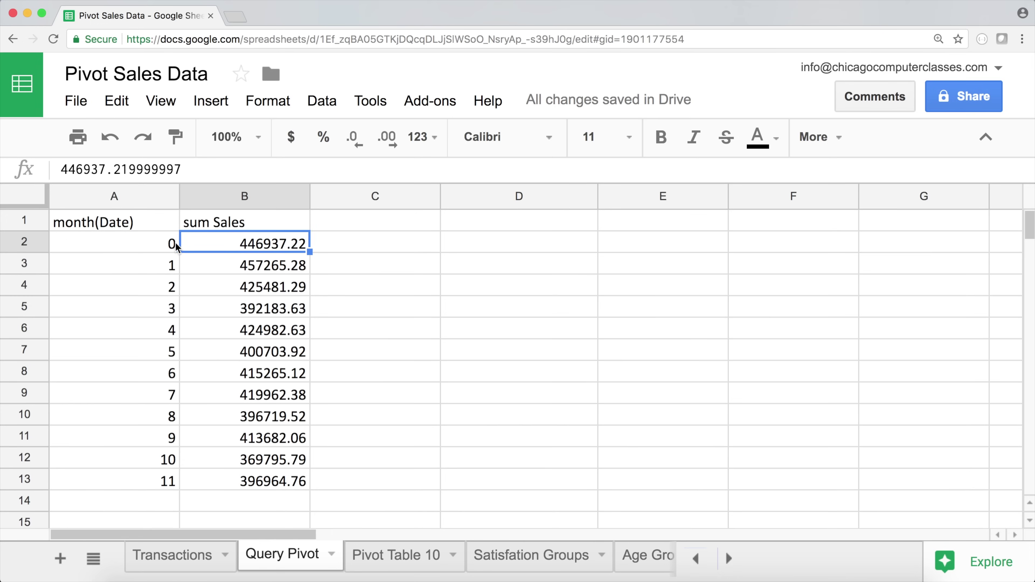
click(116, 245)
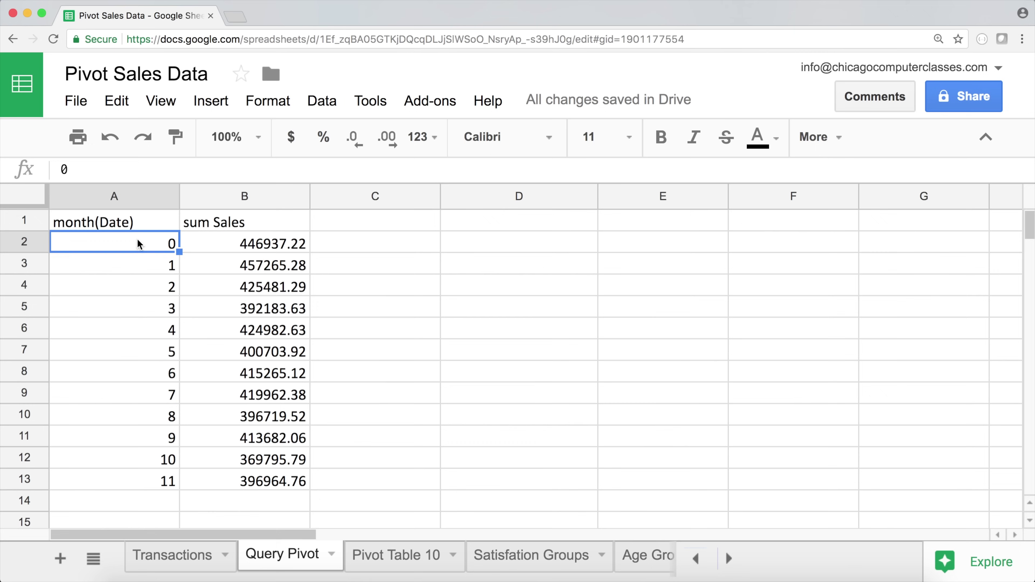
Append "pivot YEAR(A)" after GROUP BY MONTH(A) in cell A1's query and apply the formula.
click(135, 225)
double_click(133, 223)
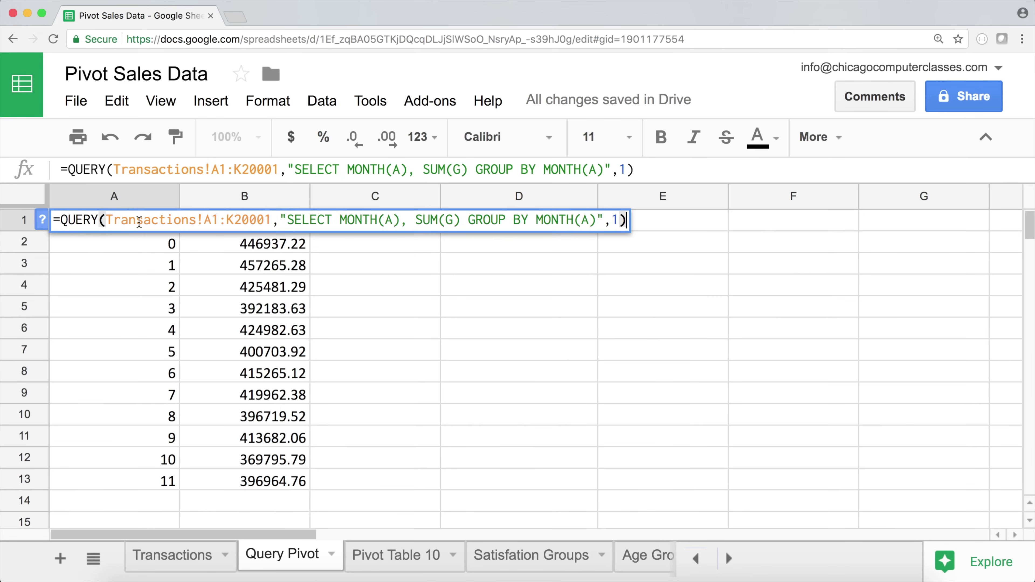
click(597, 219)
text(pivot )
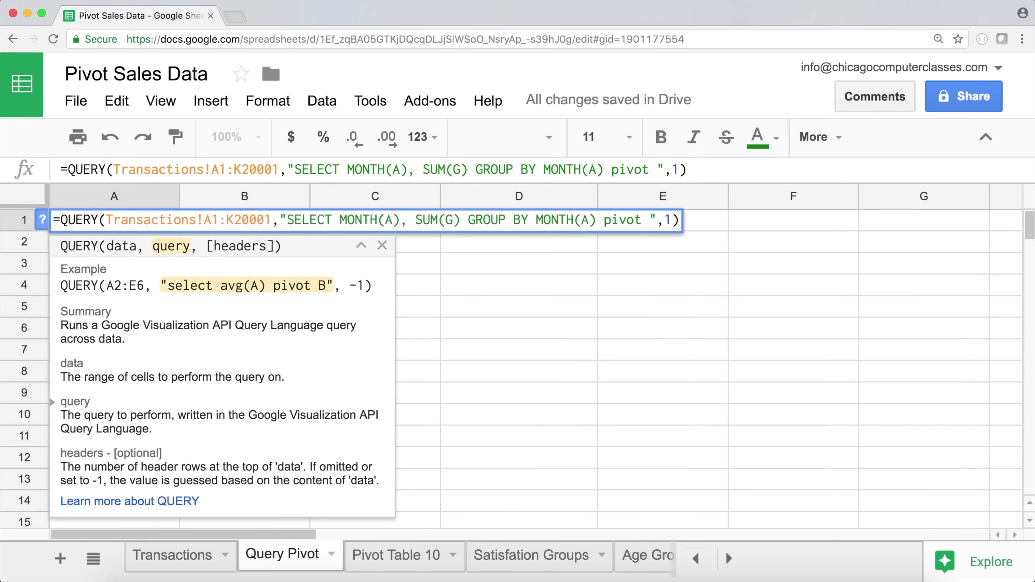
text(YEAR(A)
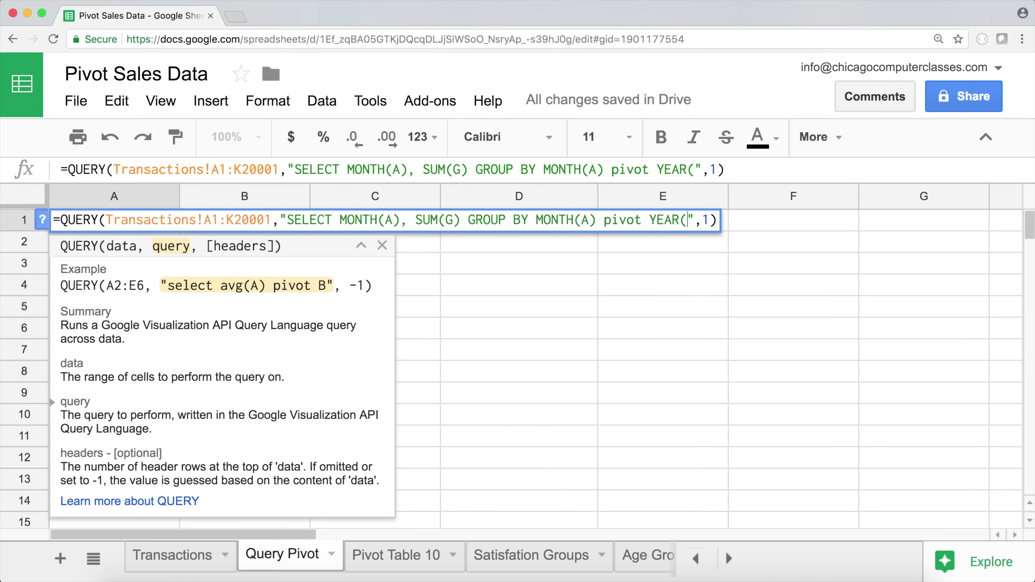
text())
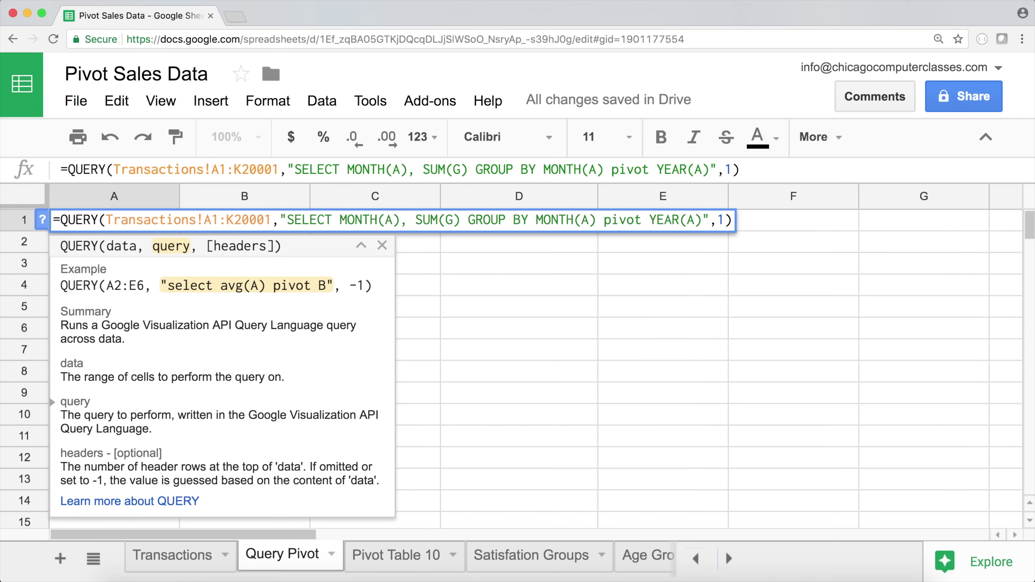
key(Return)
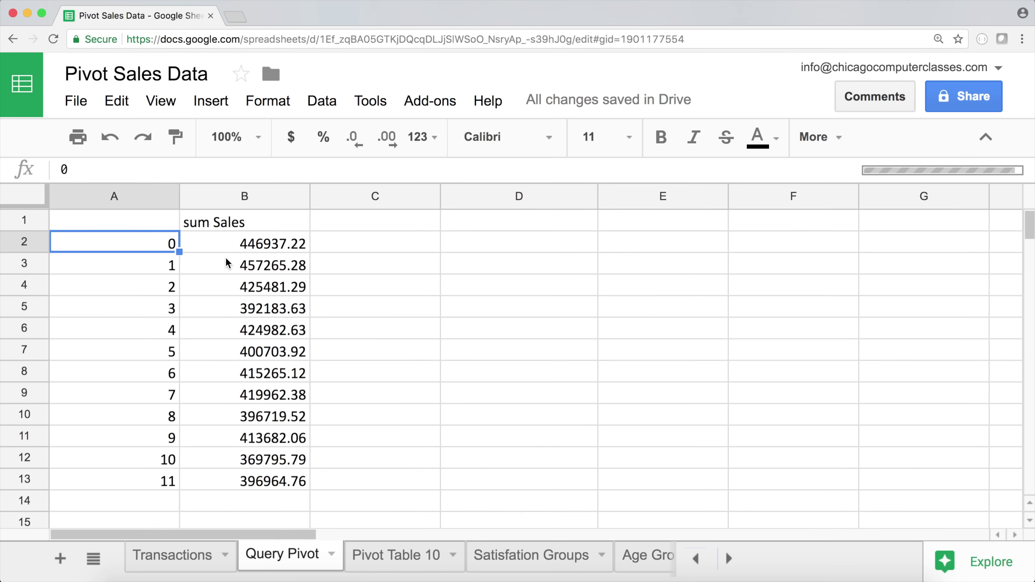
Examine the monthly sales under the 2015, 2016 and 2017 columns and the month numbers in column A.
drag(276, 220, 544, 479)
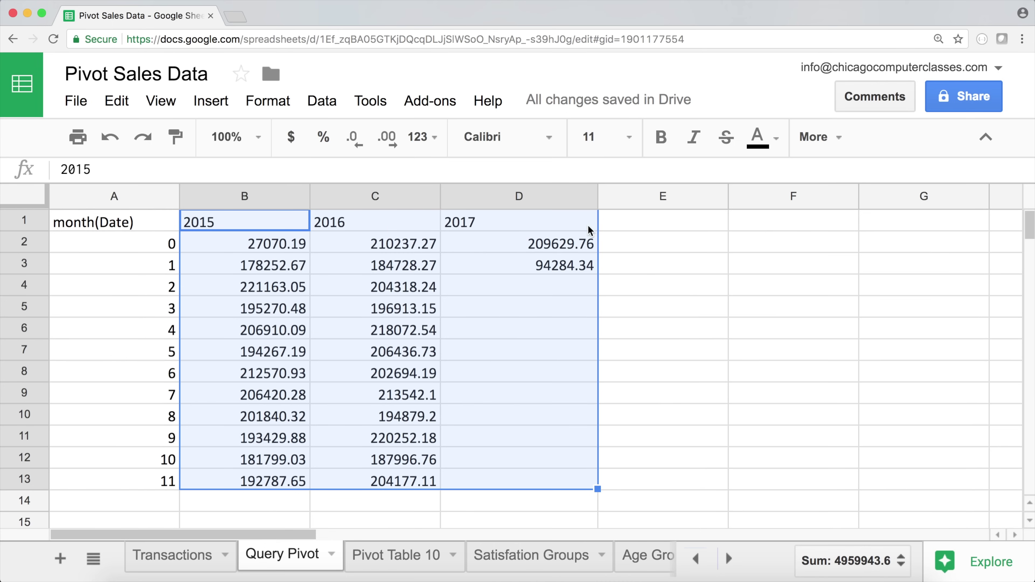
drag(587, 244, 579, 274)
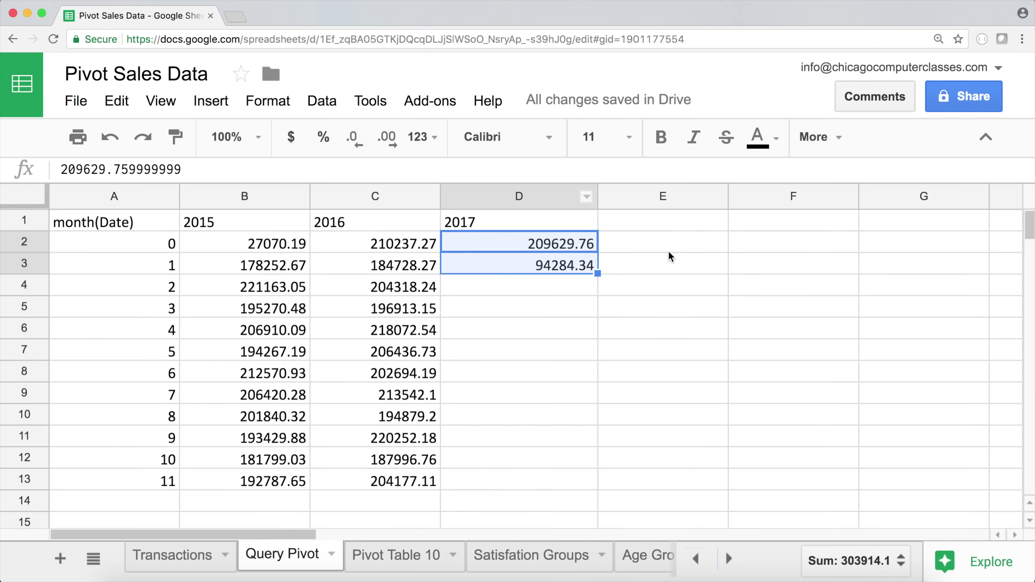
drag(116, 228, 514, 475)
click(152, 243)
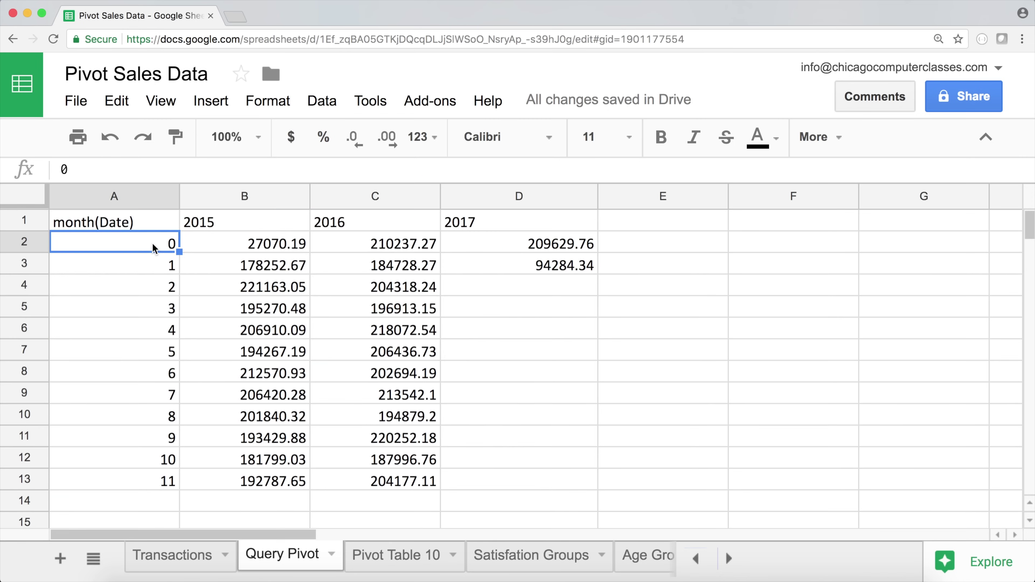
Add "+1" after MONTH(A) in the SELECT clause of cell A1's query and apply the formula.
click(145, 220)
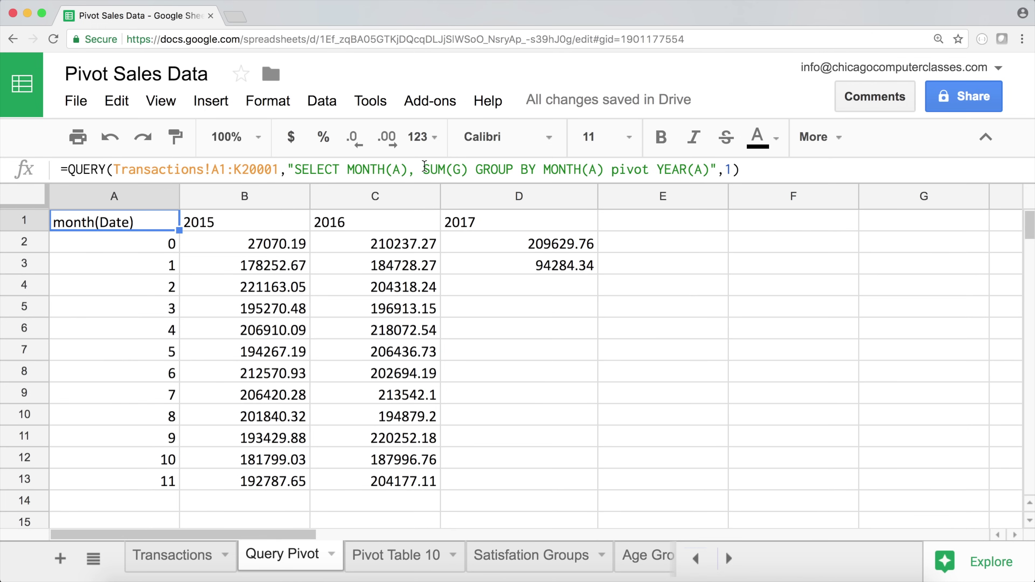
click(411, 169)
text(+1)
key(Return)
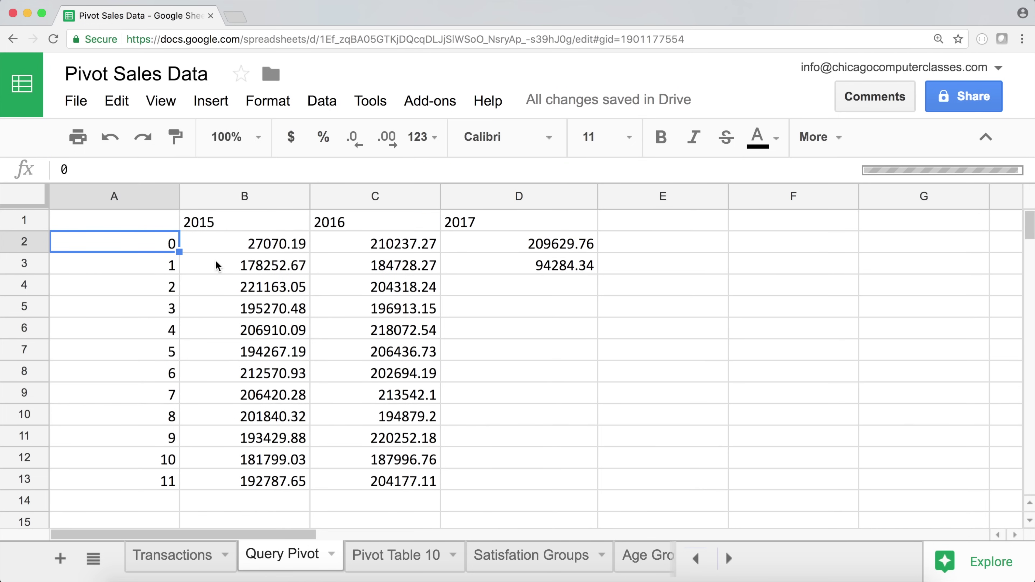
Examine the month numbers in column A, the year headings in row 1 and the header in cell A1.
click(143, 226)
drag(161, 245, 169, 487)
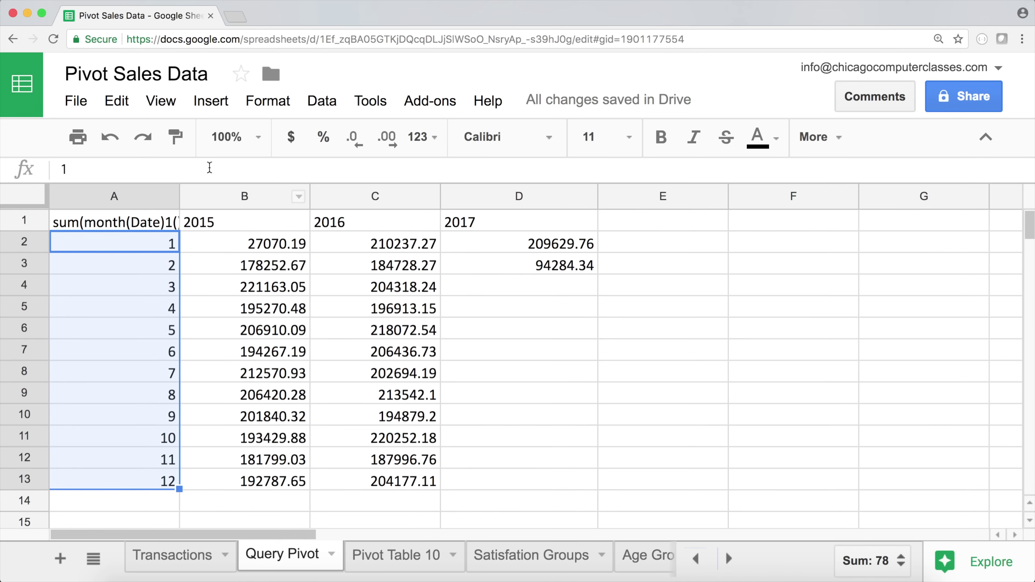
drag(291, 215, 501, 217)
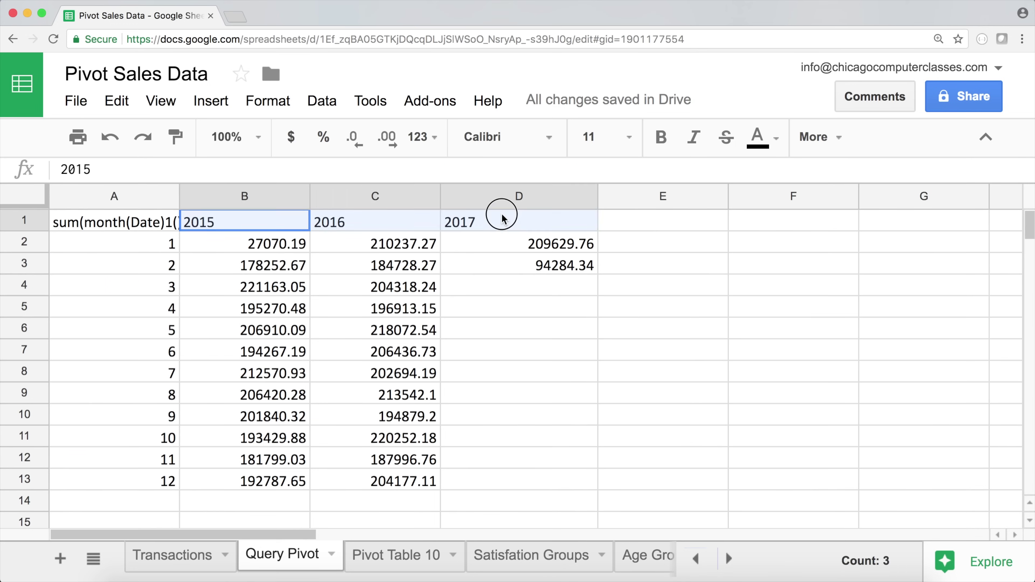
click(168, 249)
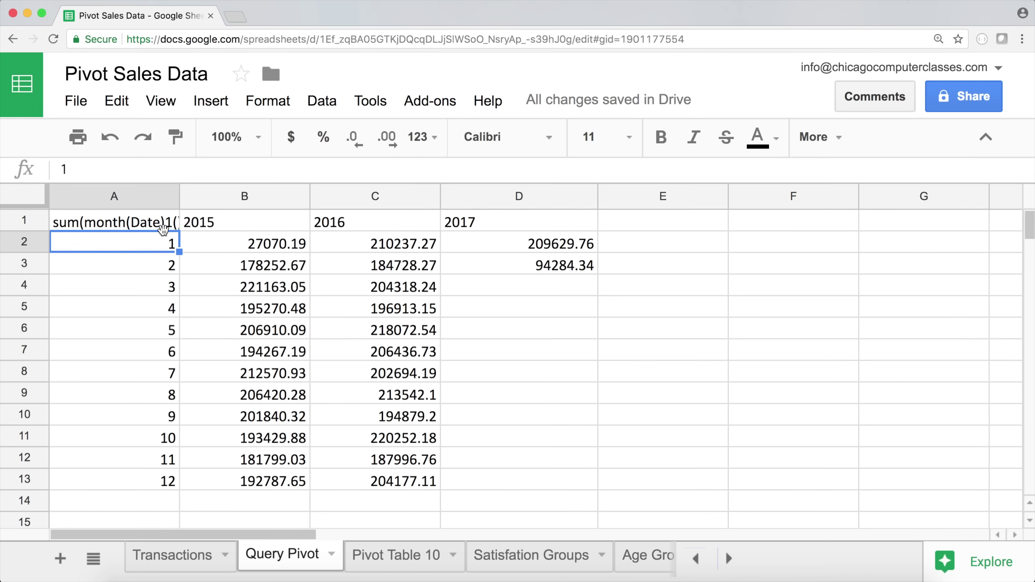
click(179, 220)
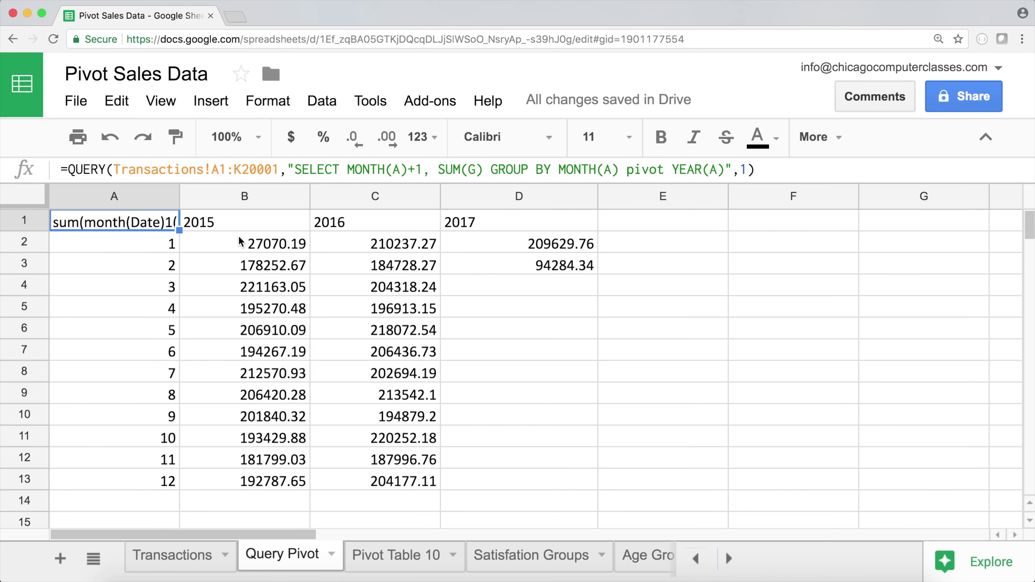
Check the Sales_Rep and Sales columns in the Transactions sheet, and return to the Query Pivot sheet.
click(185, 556)
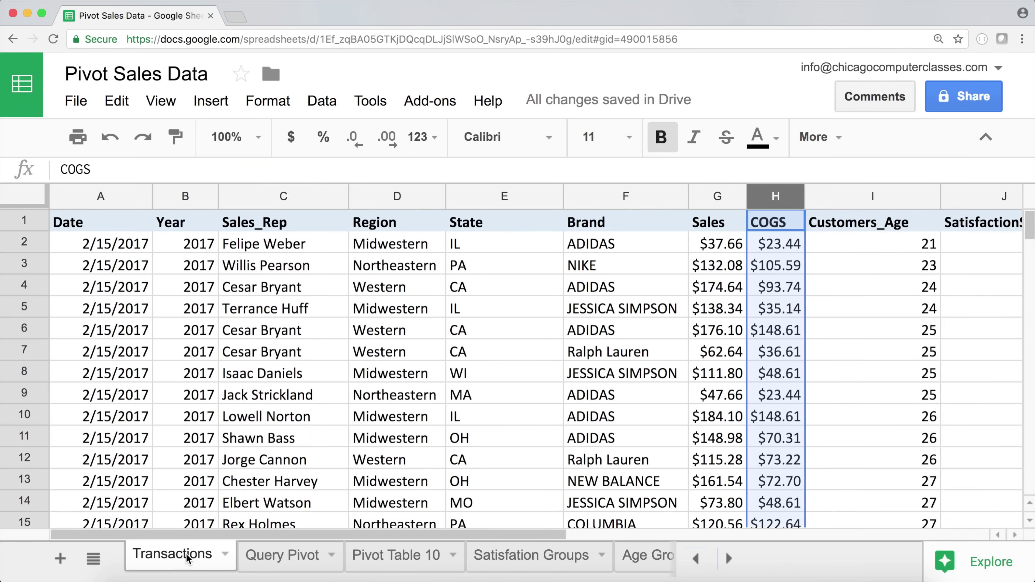
click(495, 309)
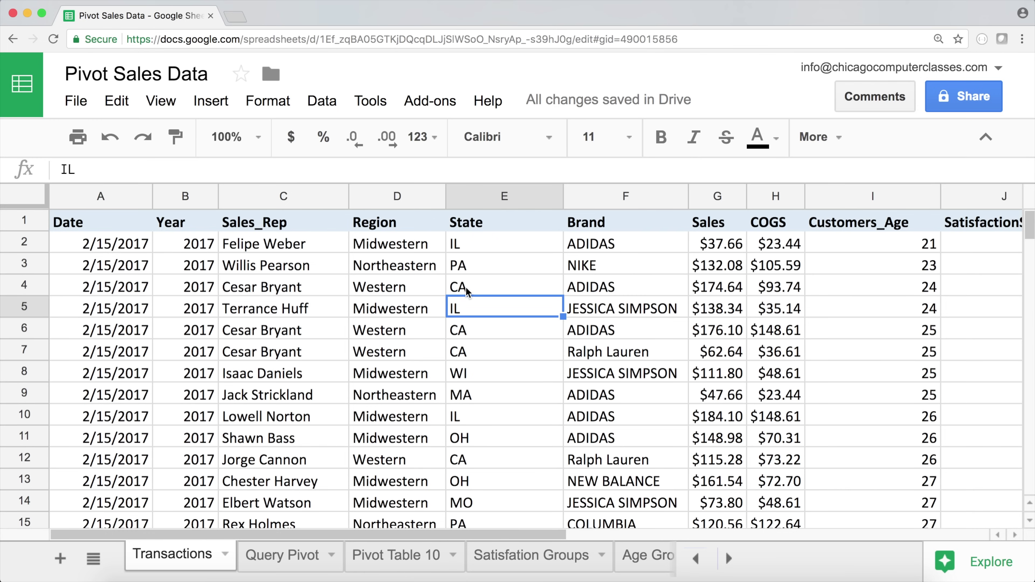
drag(270, 245, 300, 495)
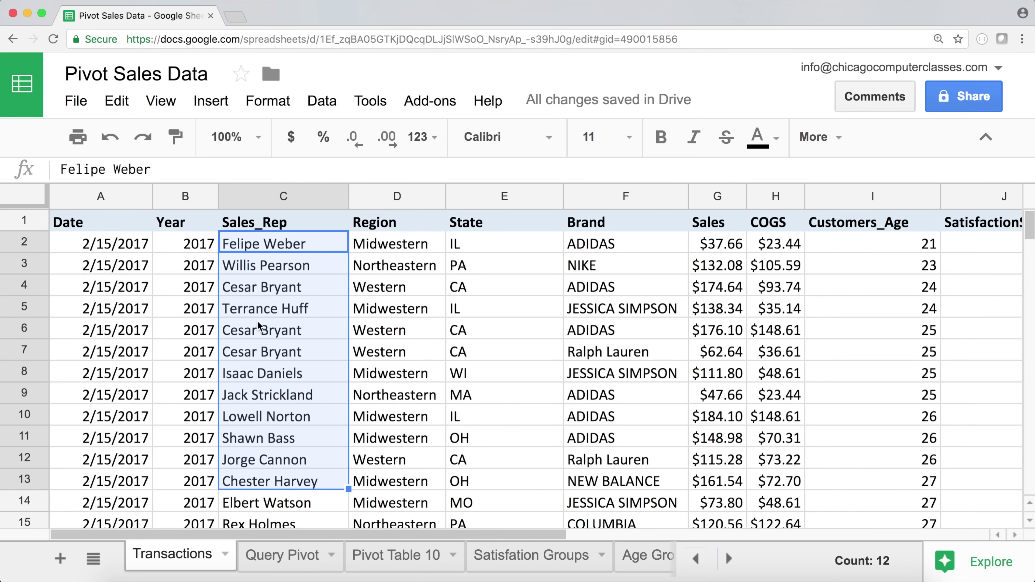
click(275, 225)
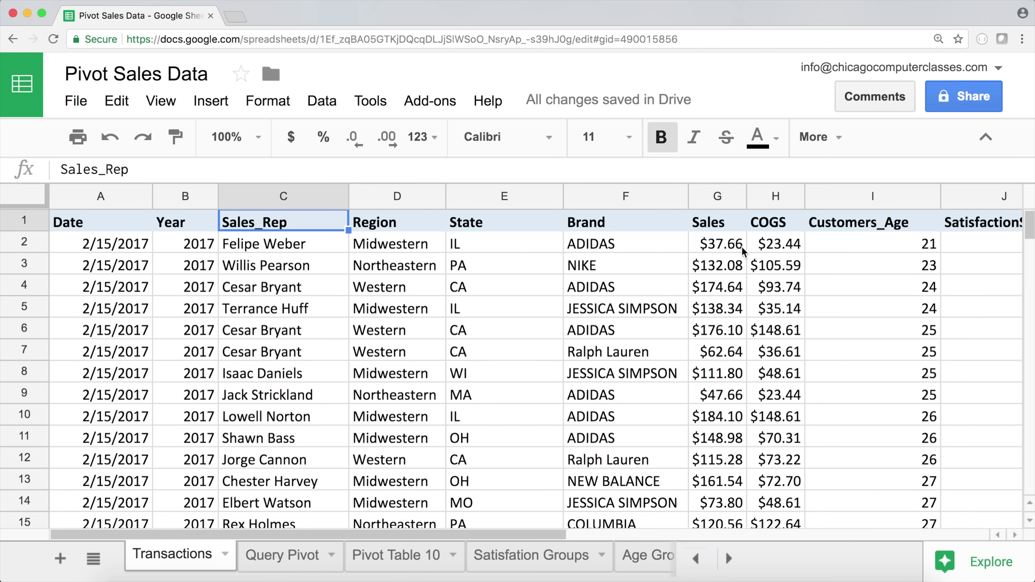
click(724, 223)
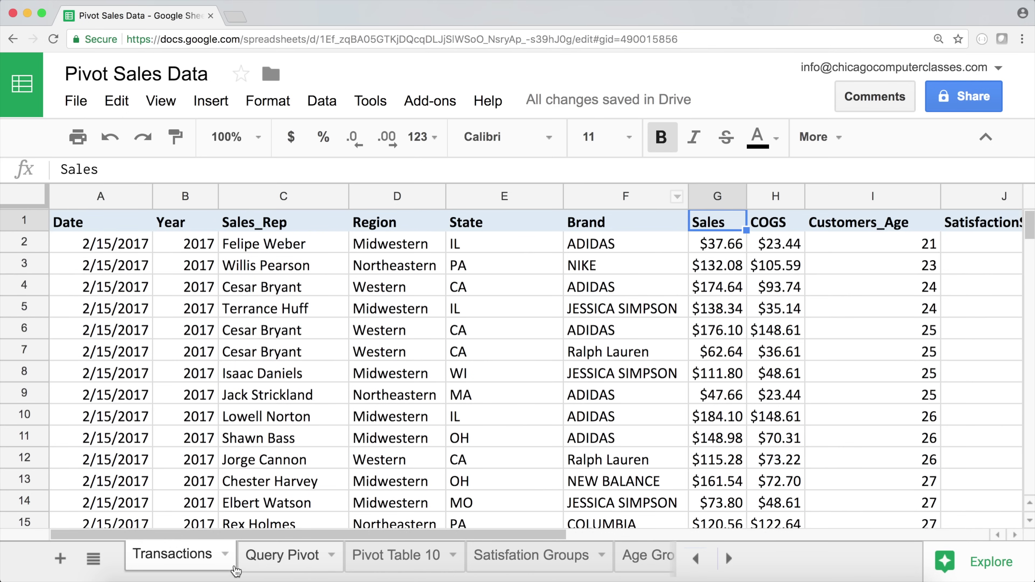
click(273, 557)
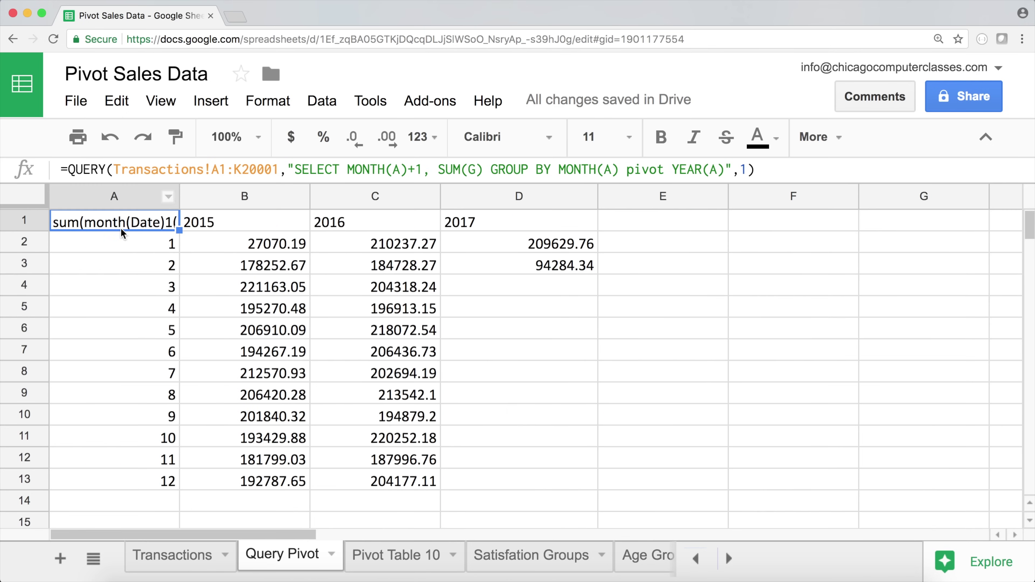
Replace the query text after SELECT in cell A1 with "C, SUM(G) GROUP BY C" and apply the formula.
drag(350, 169, 727, 168)
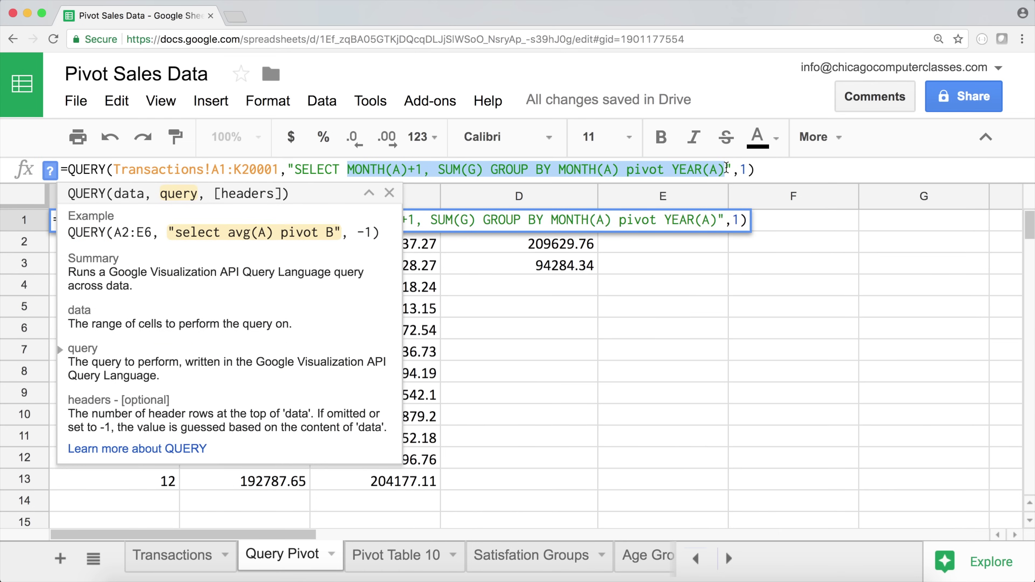
key(BackSpace)
text(C, SU)
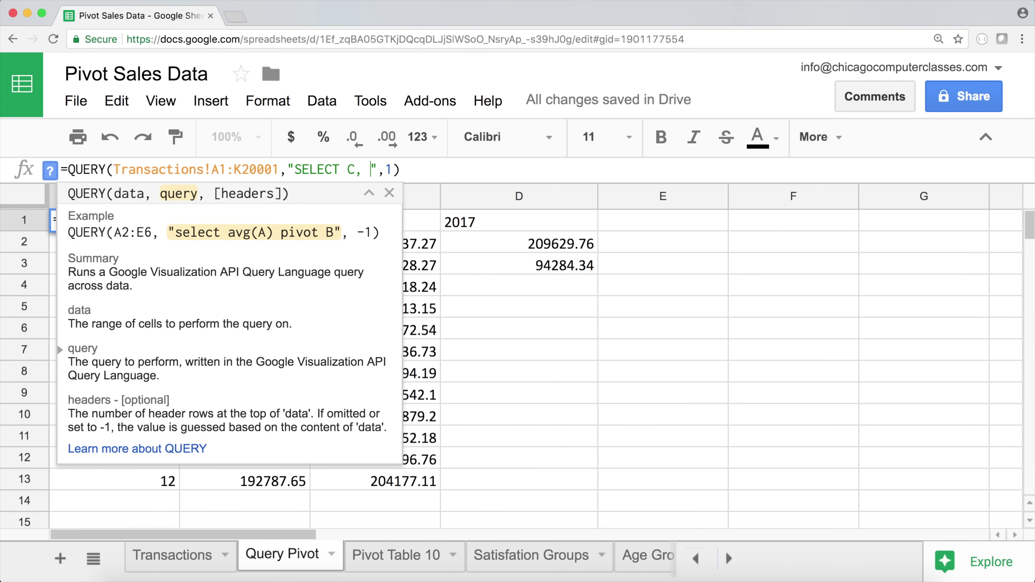
text(M(G))
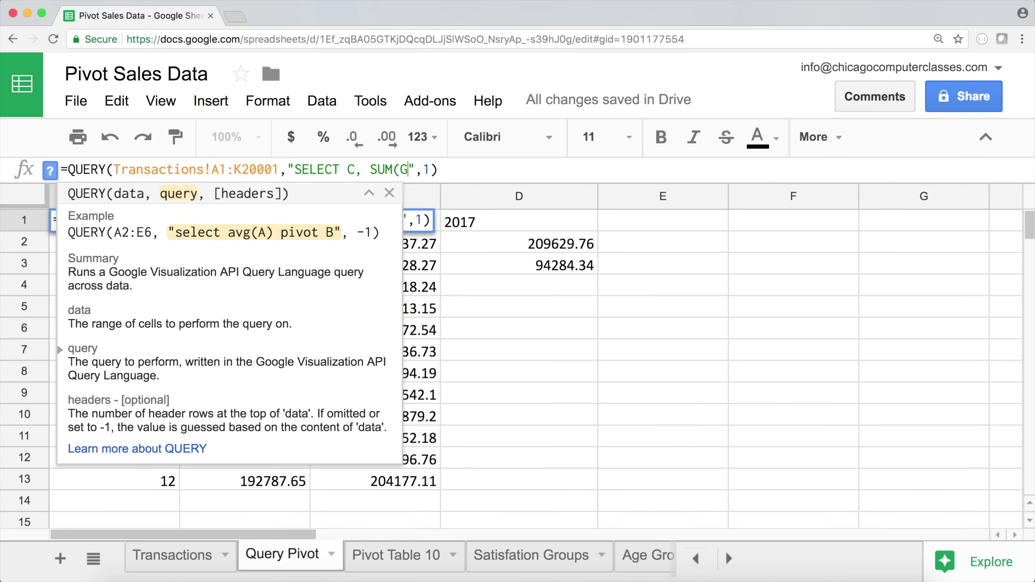
text( GR)
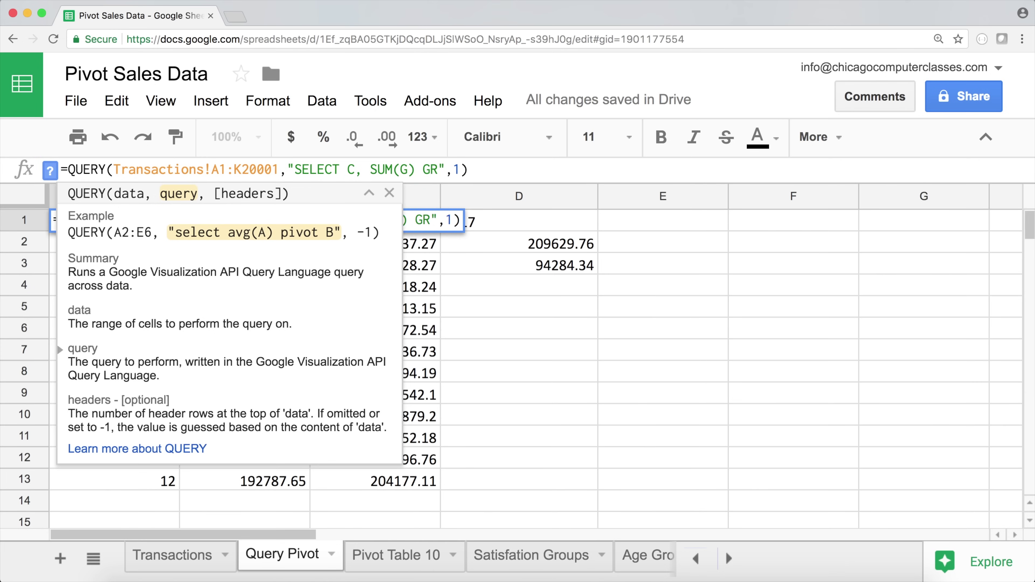
text(OUP b)
key(BackSpace)
text(BY )
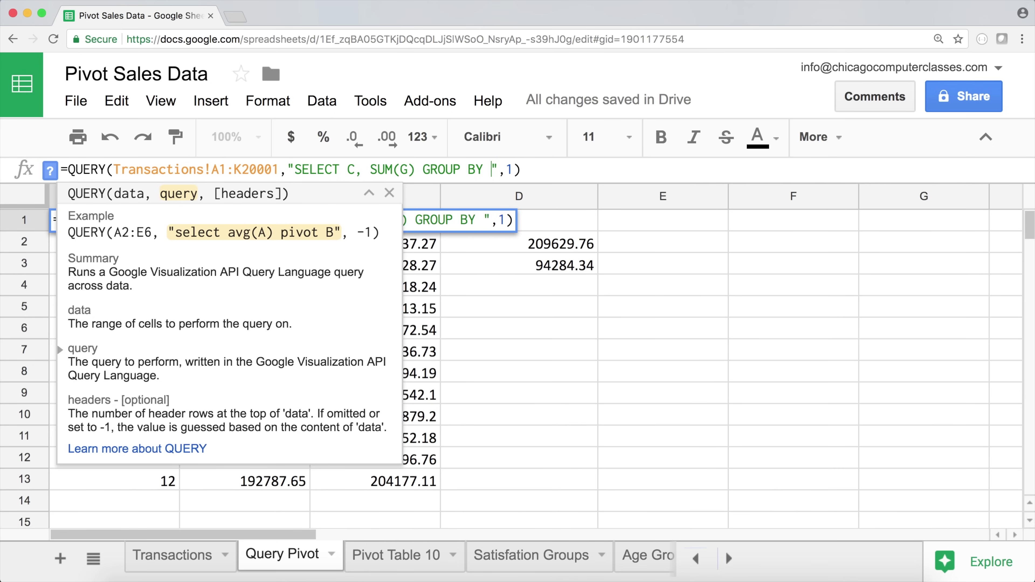
text(C)
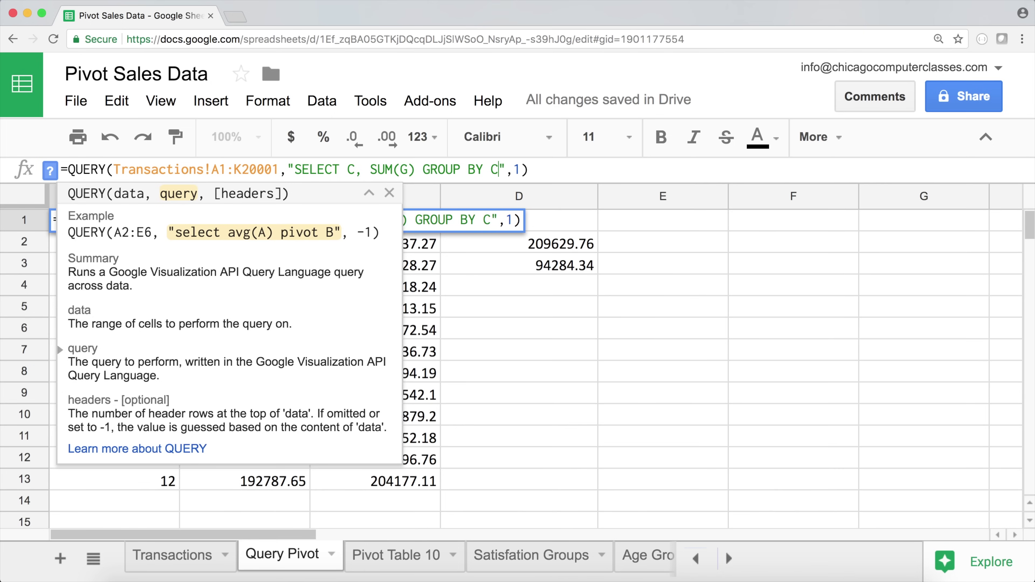
key(Return)
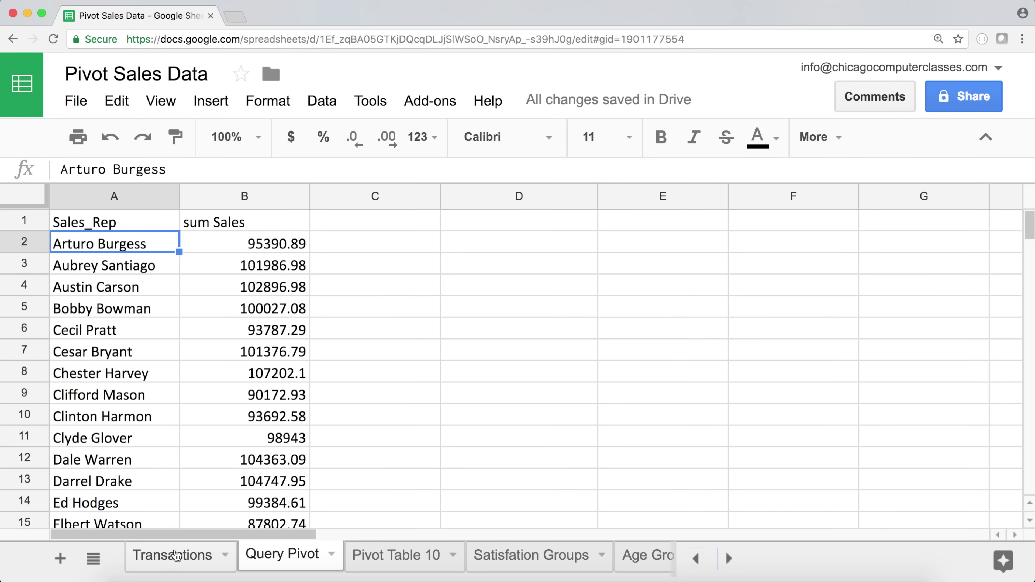
Check the Year column in Transactions, and append "pivot B" after GROUP BY C in the Query Pivot formula in cell A1.
click(179, 562)
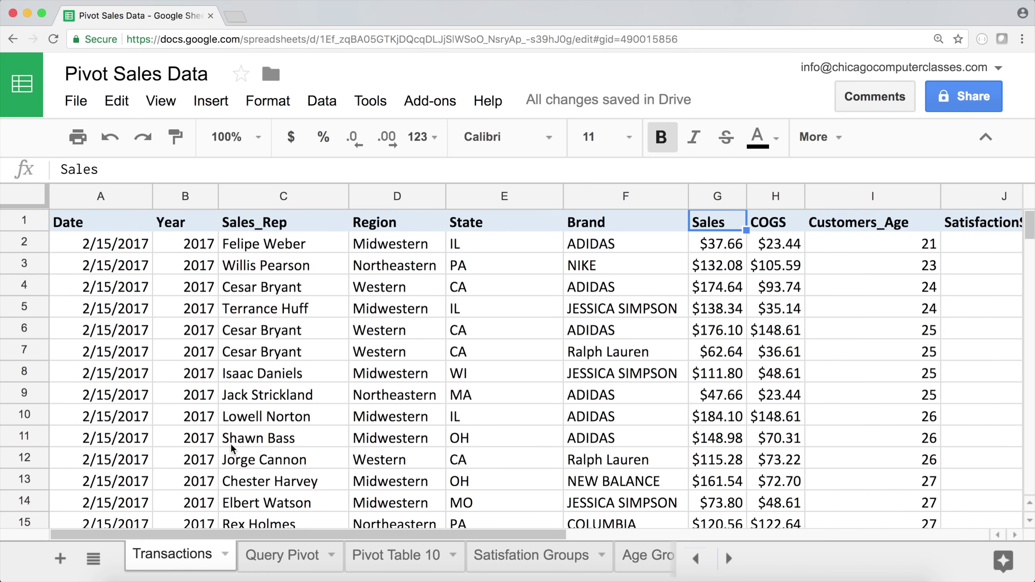
click(190, 195)
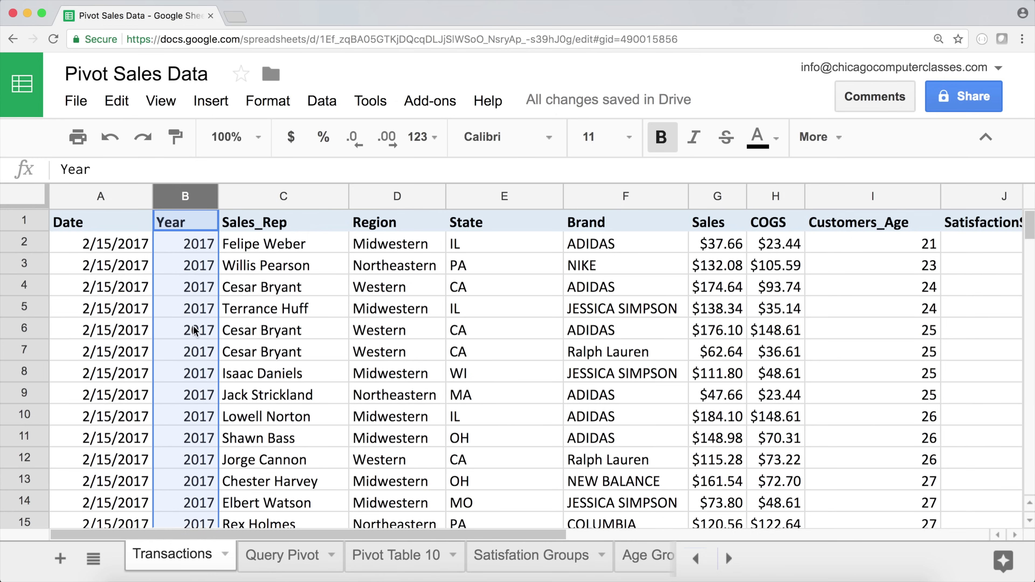
click(107, 187)
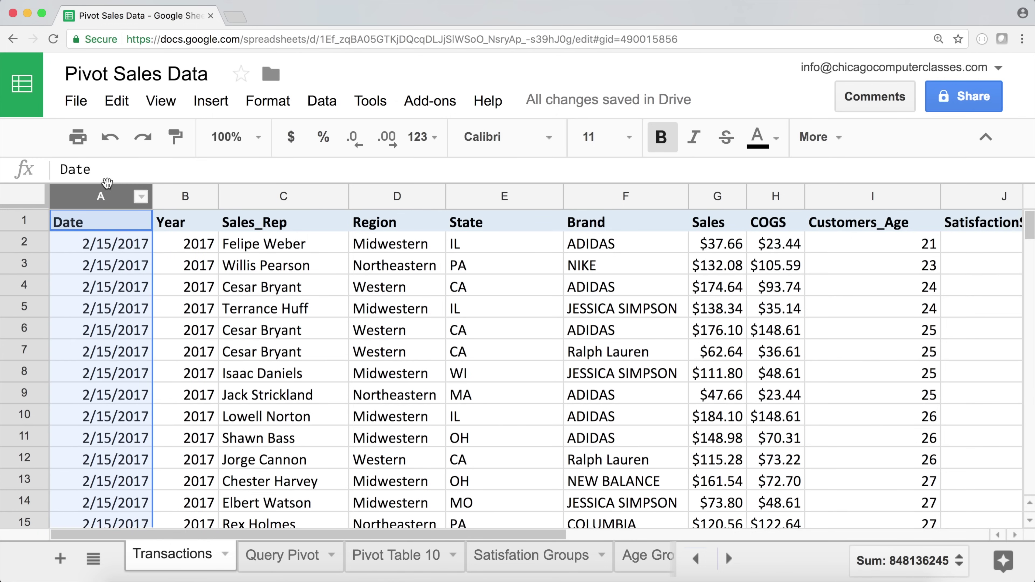
click(186, 197)
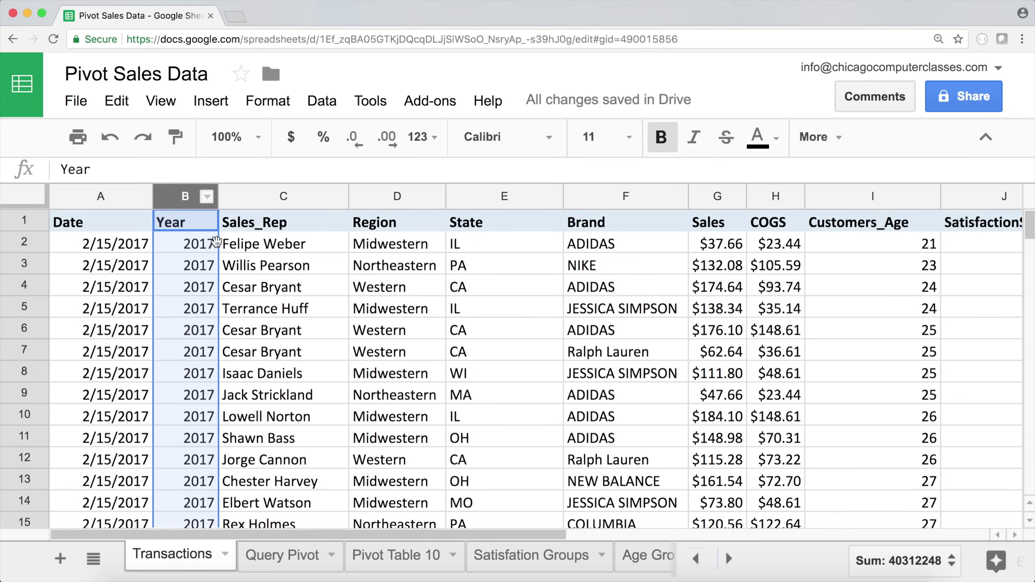
click(281, 559)
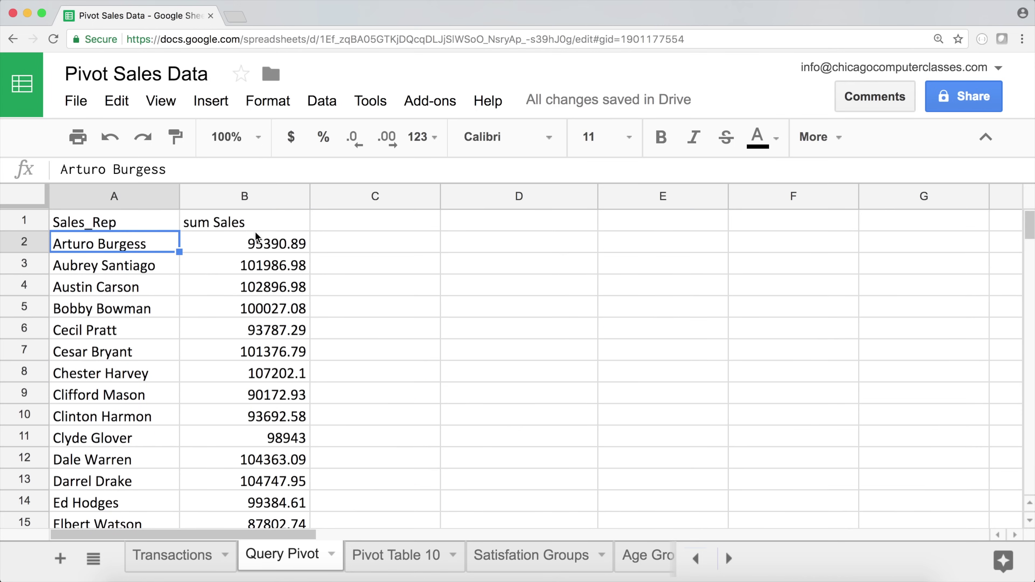
double_click(126, 221)
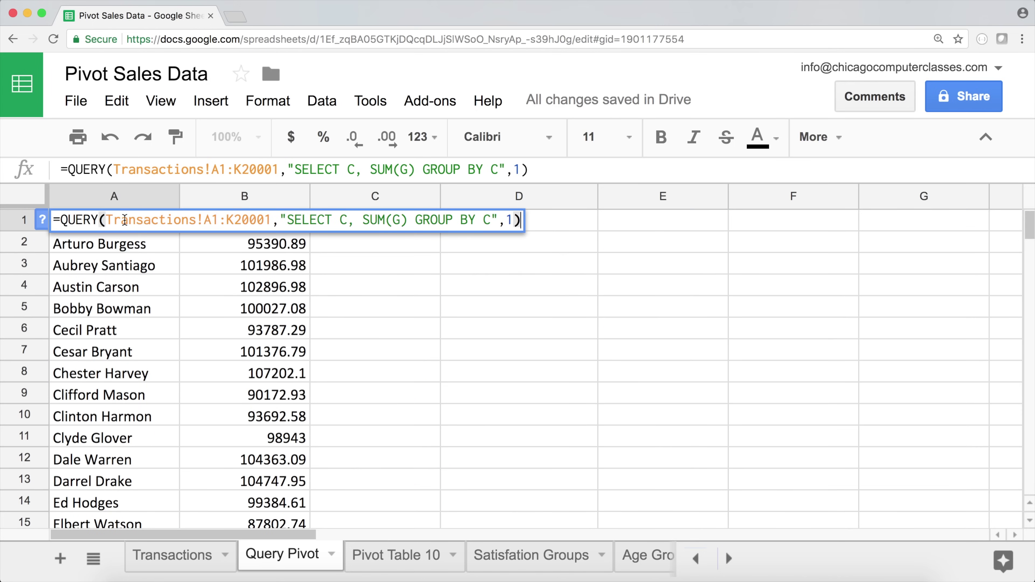
click(499, 169)
text(pivo)
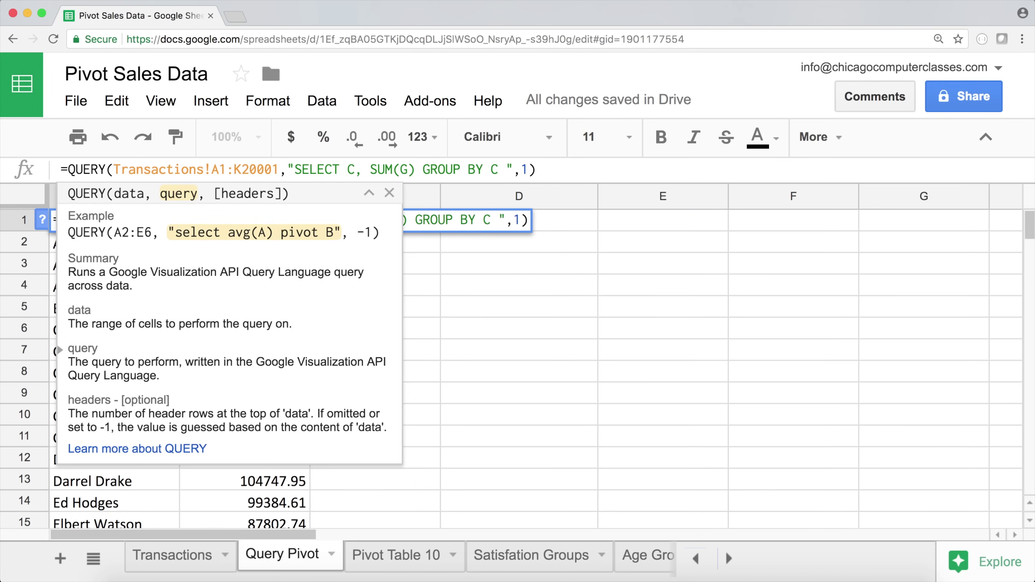
text(t )
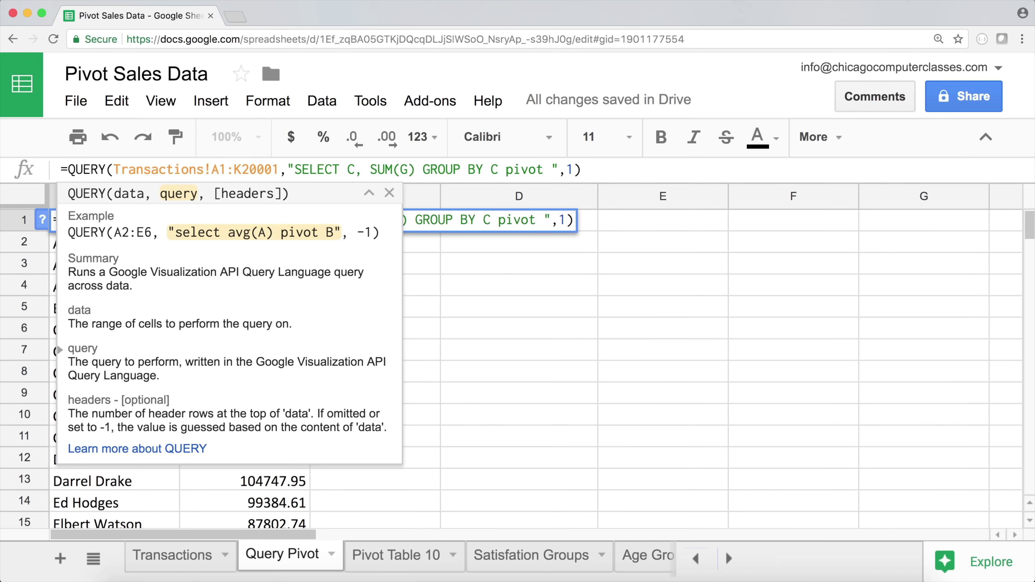
text(B)
key(Return)
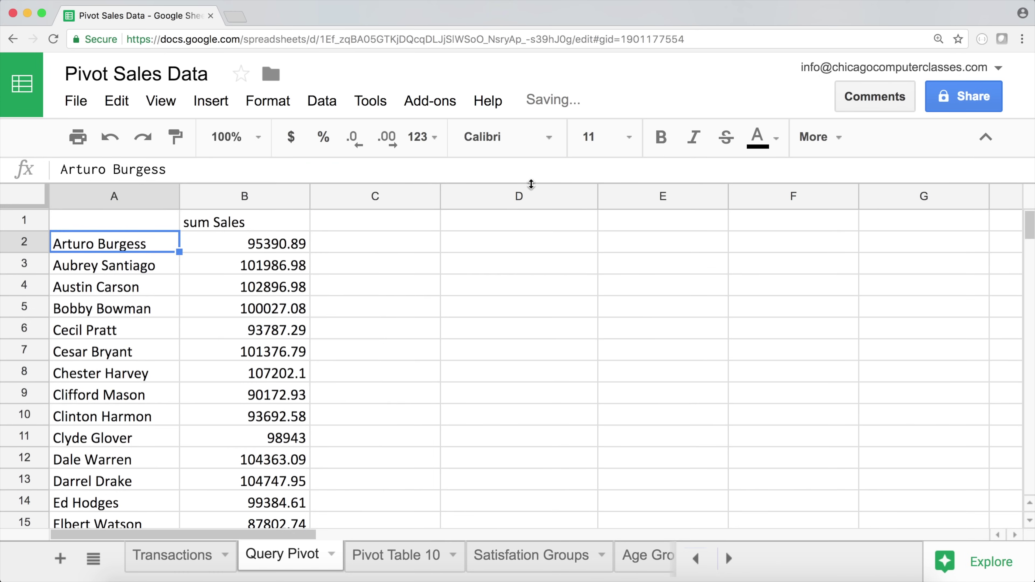
Review the sales rep by year output down to its last row and return to cell A1.
scroll(333, 290, down, 1)
scroll(334, 290, down, 16)
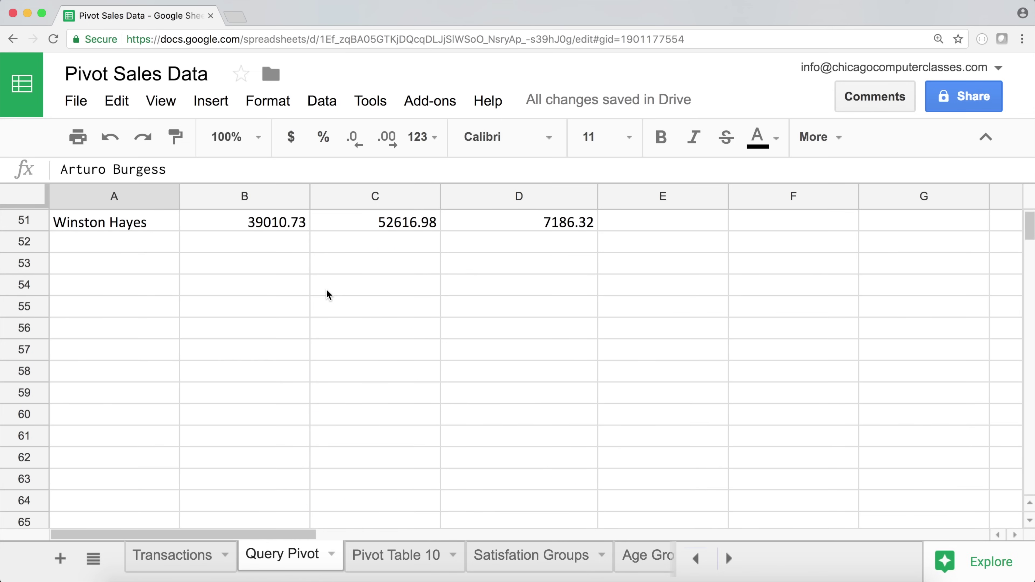
key(ctrl+Home)
Check the Region and Age Group columns in the Transactions sheet, and return to the Query Pivot sheet.
click(180, 562)
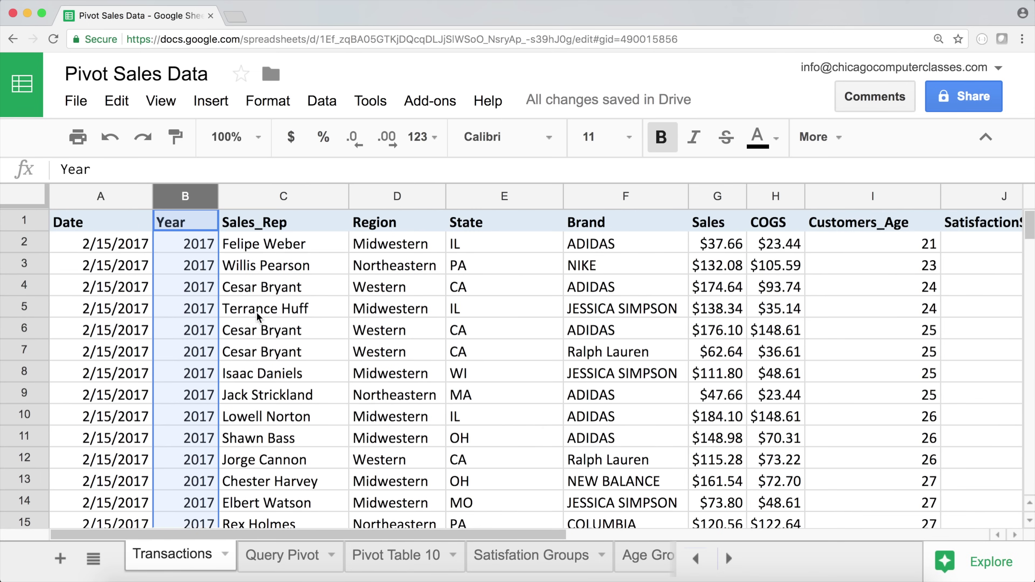
click(403, 247)
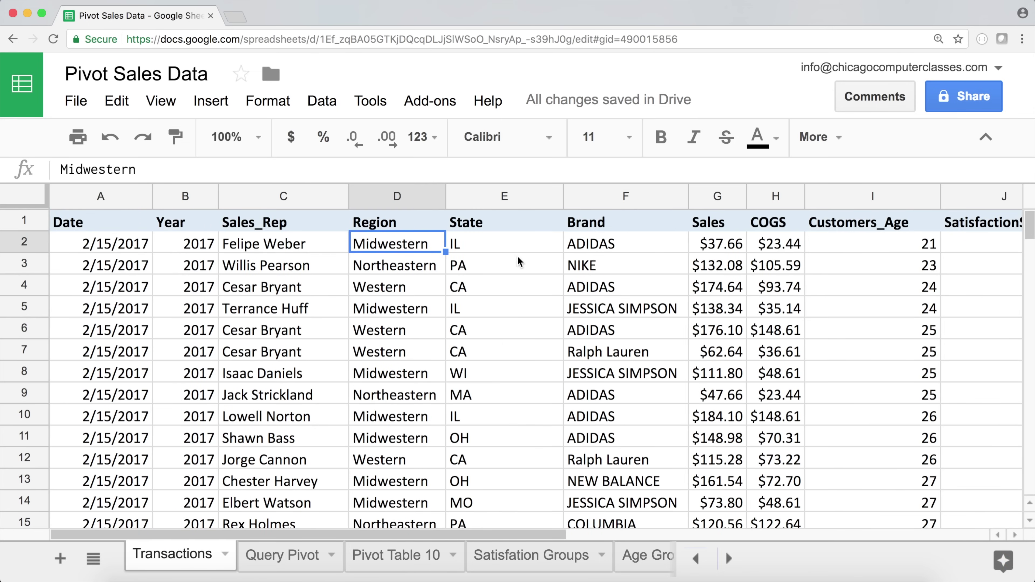
click(333, 338)
drag(528, 536, 751, 537)
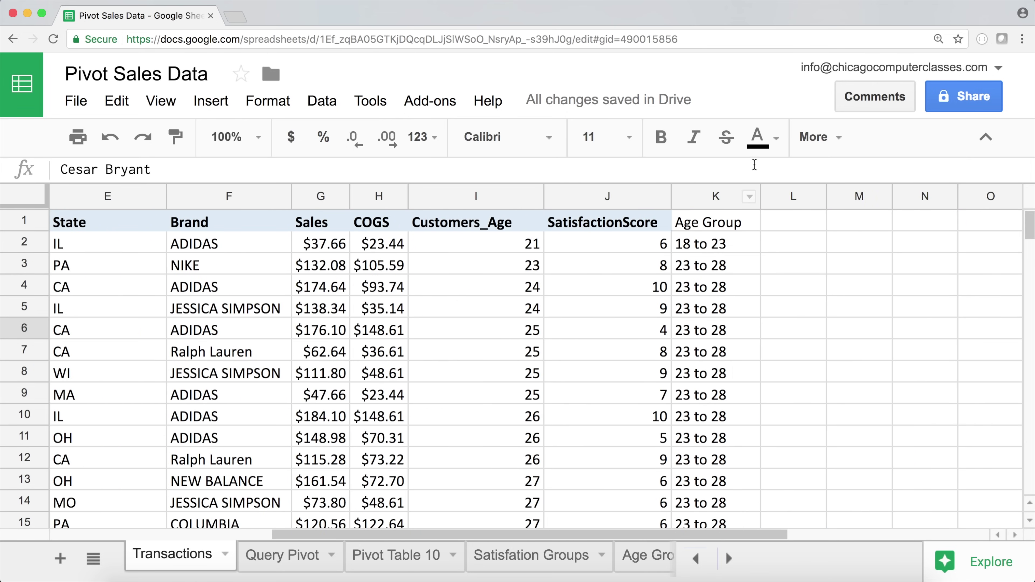
click(719, 229)
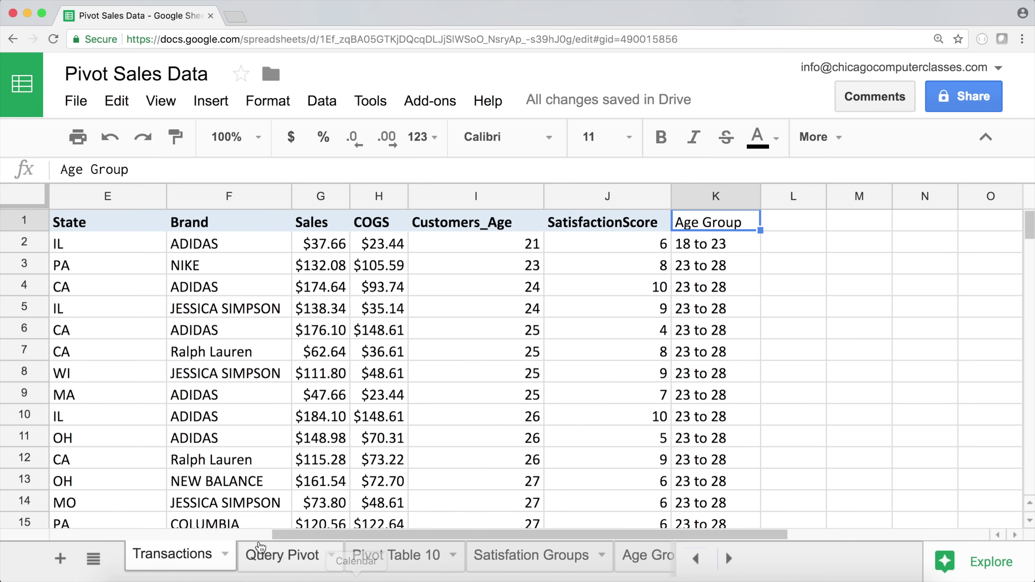
drag(671, 535, 74, 539)
click(285, 557)
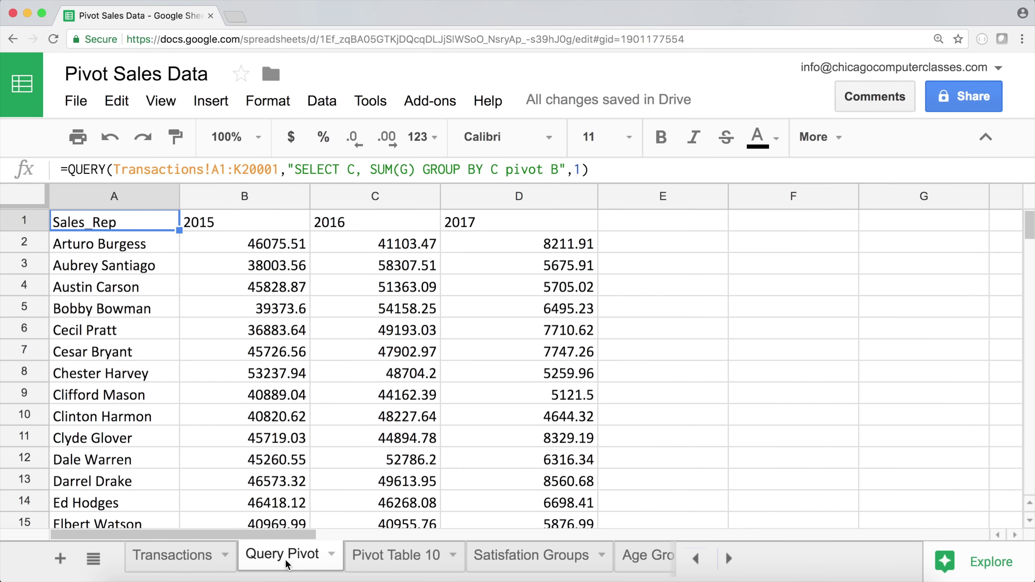
Append ", K" after "pivot B" in the QUERY formula in cell A1 and apply it to pivot by year and age group.
click(561, 169)
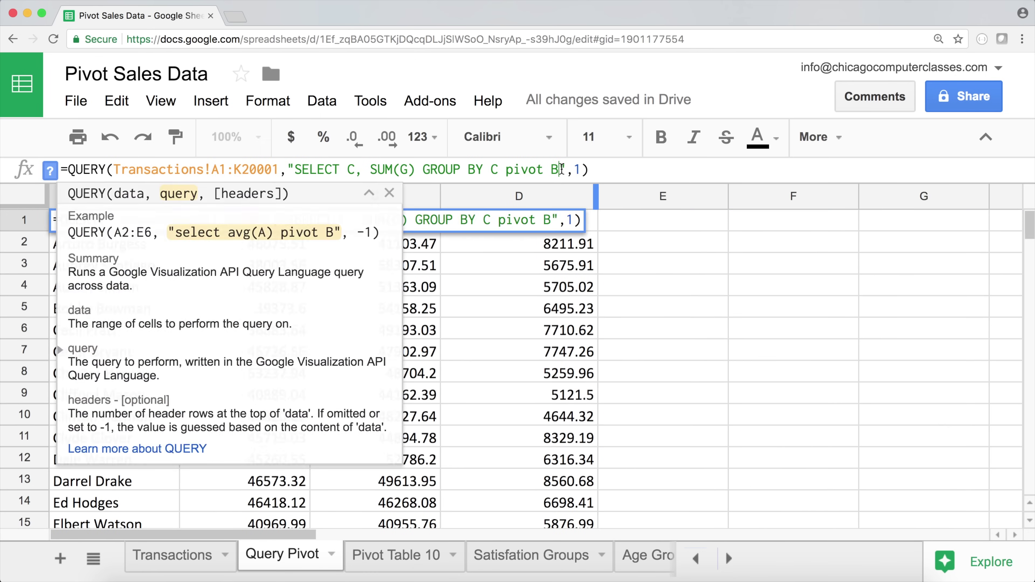
text(, K)
key(Return)
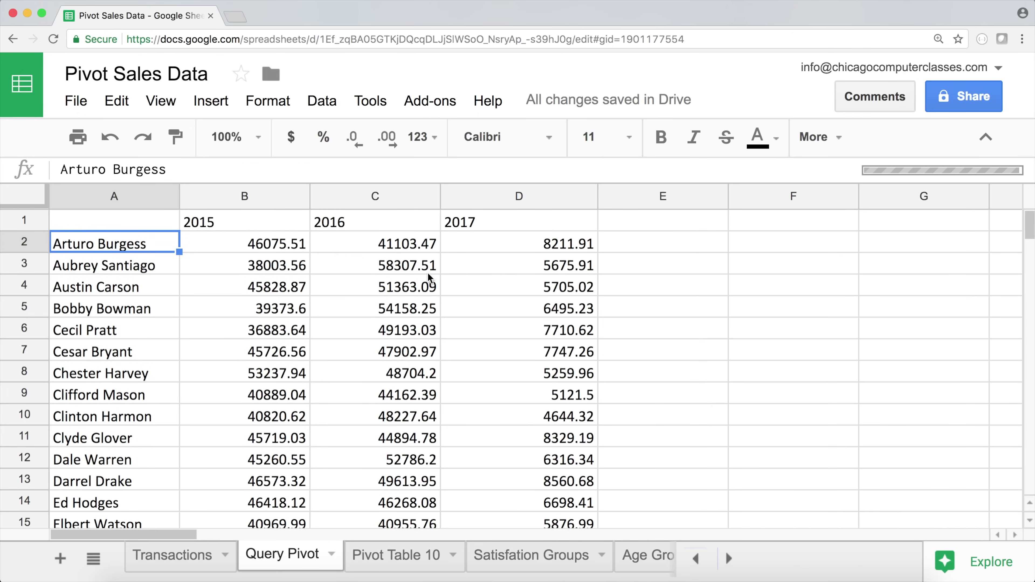
click(142, 221)
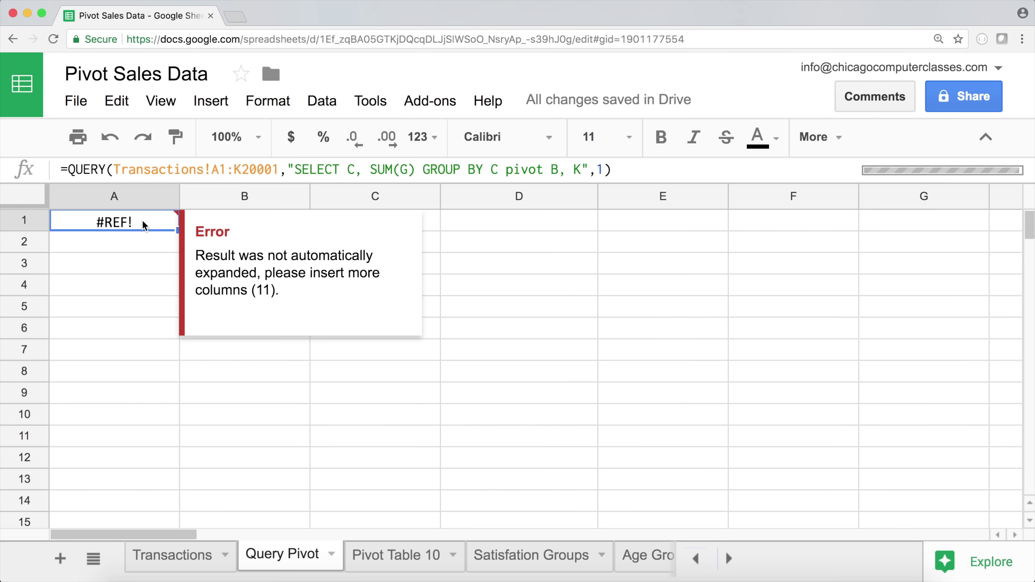
click(116, 267)
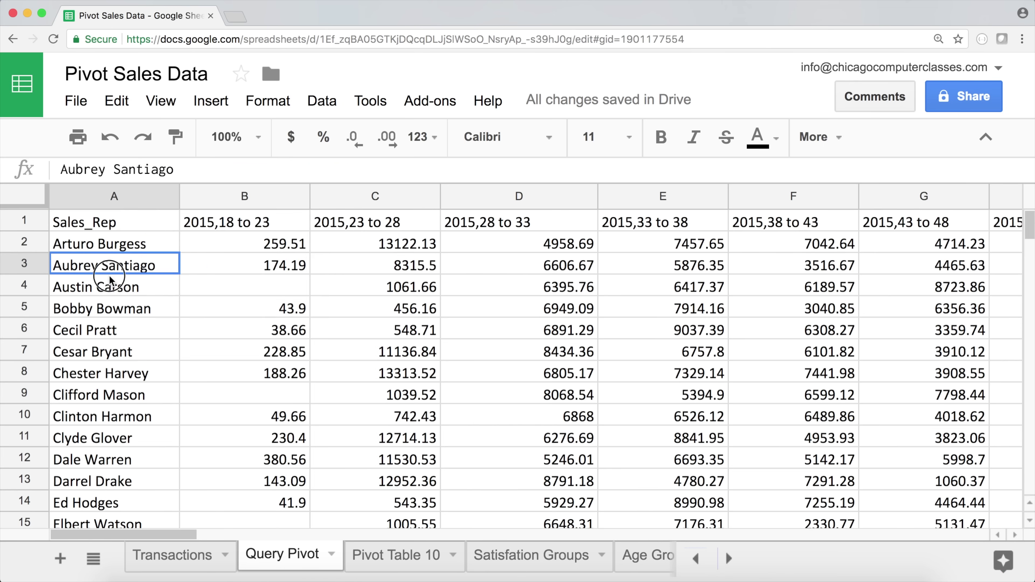
Review the year and age group column headers in row 1 of the output and return to cell A1.
click(231, 228)
click(128, 228)
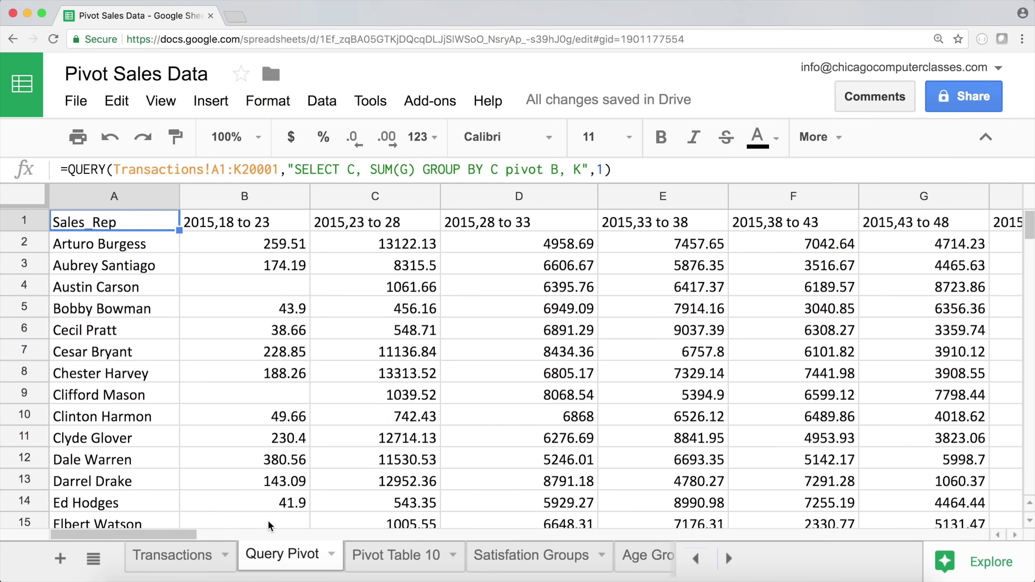
drag(165, 538, 53, 539)
click(213, 220)
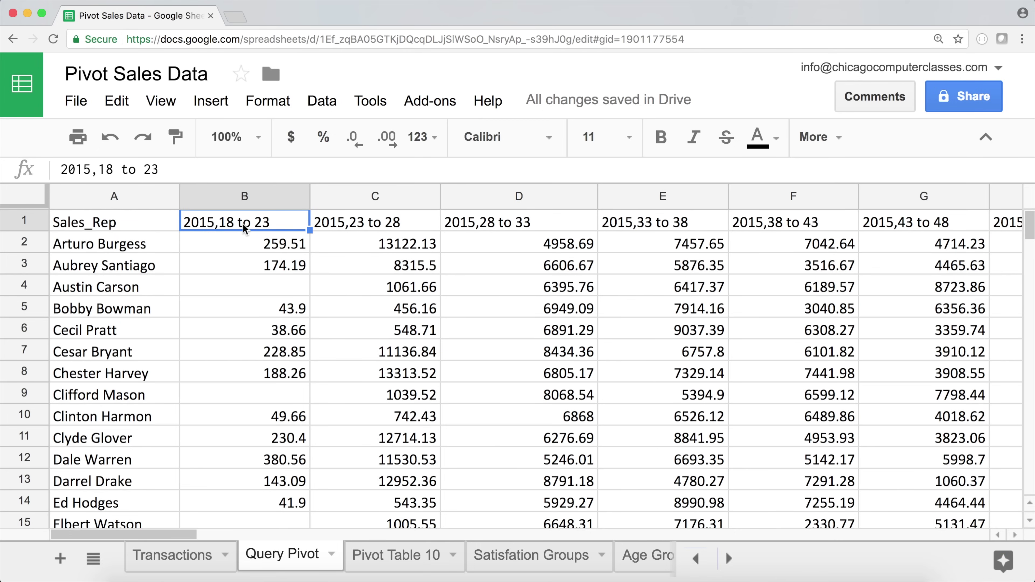
click(361, 226)
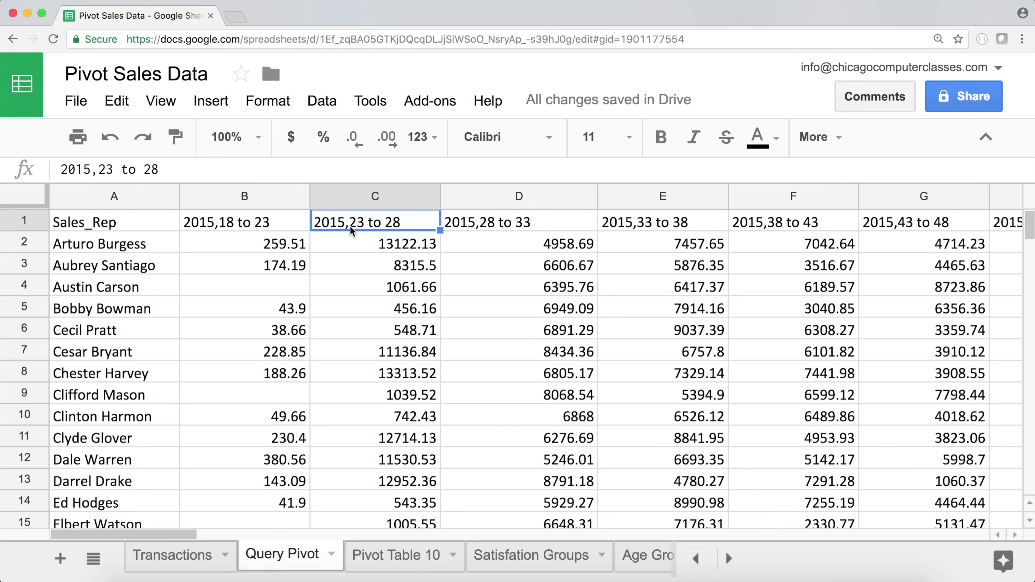
click(506, 226)
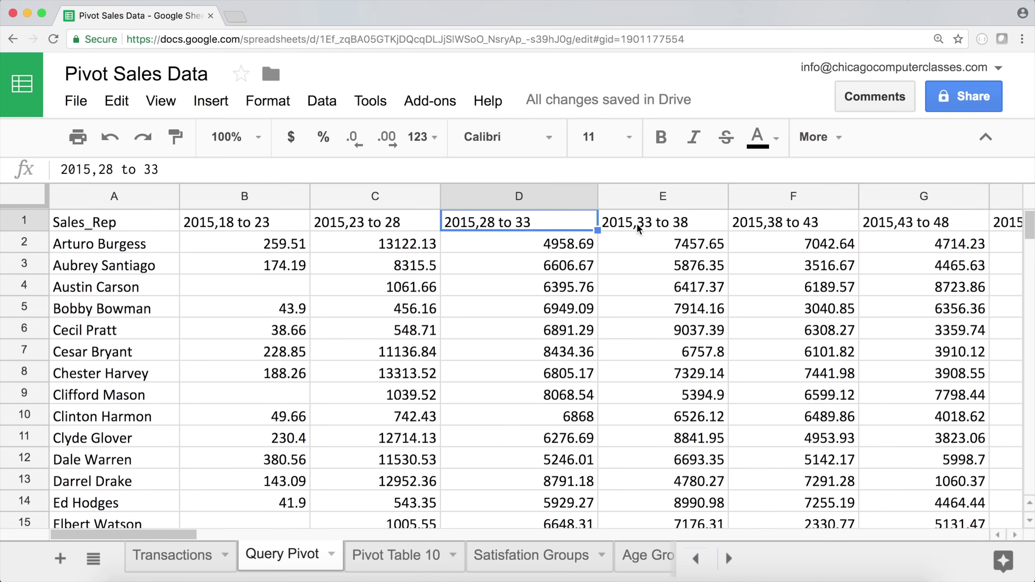
click(762, 227)
click(888, 228)
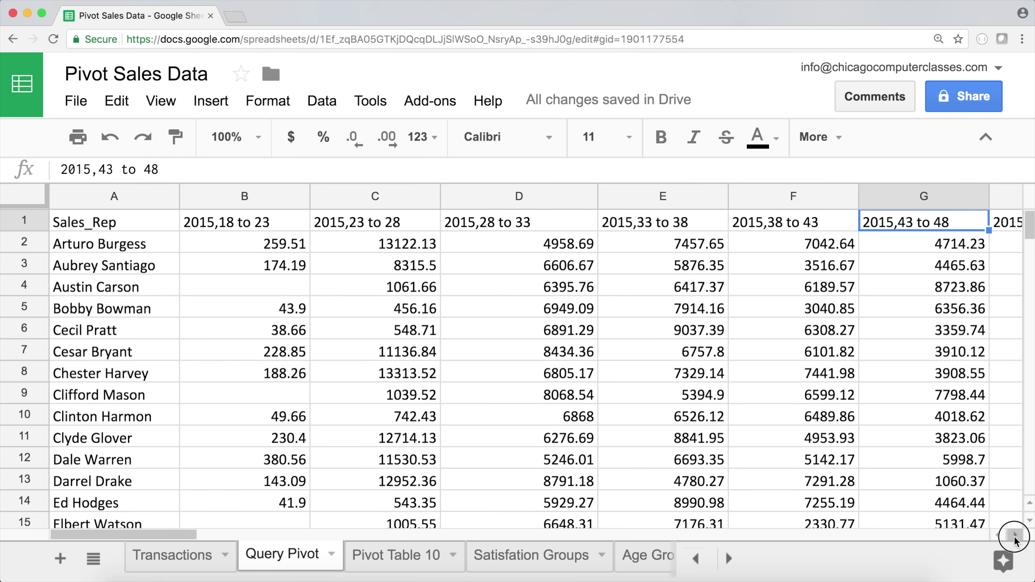
click(1015, 535)
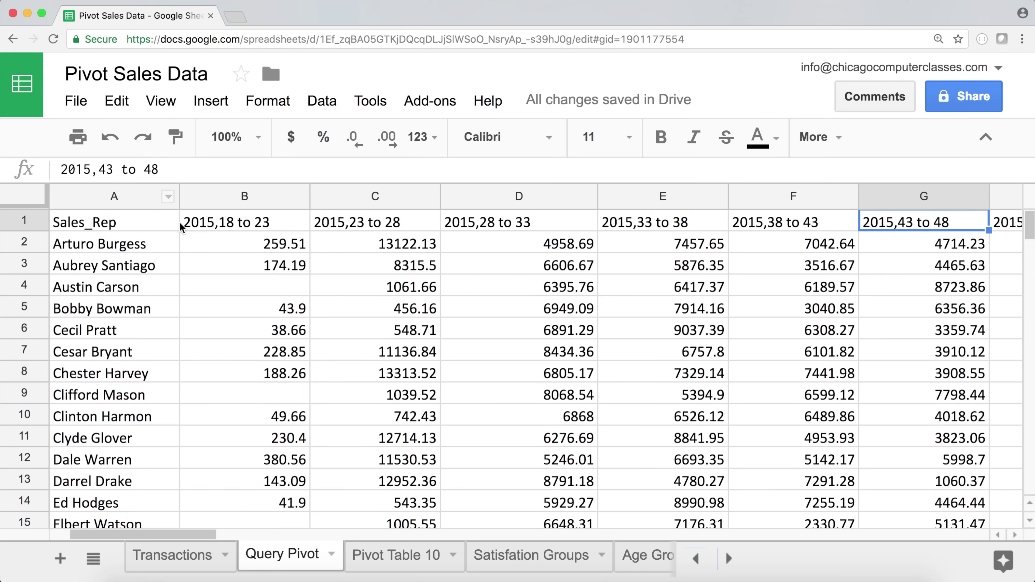
click(126, 227)
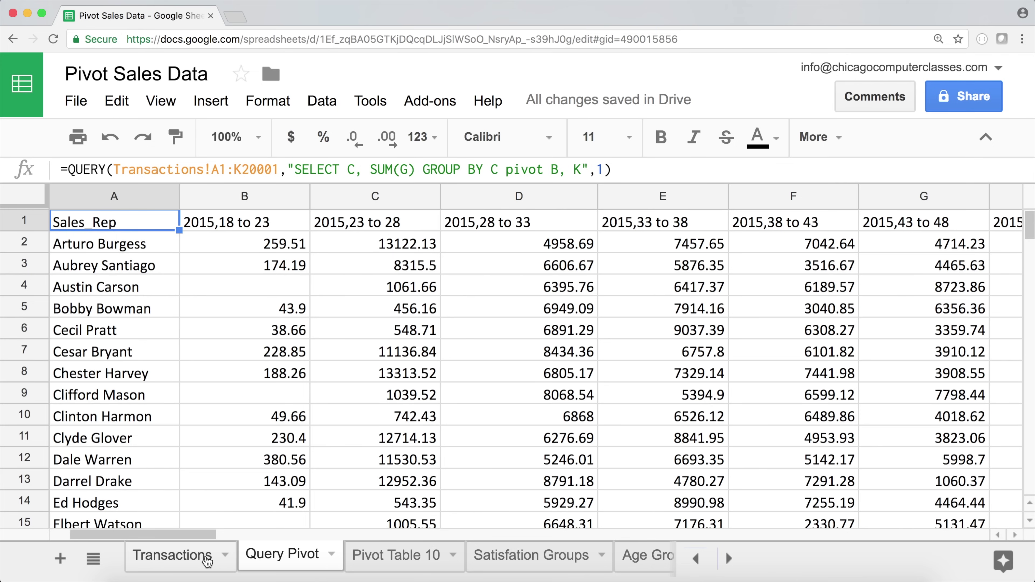
Check the Region column in Transactions, and change the pivot clause of the Query Pivot formula in cell A1 to "pivot B, D".
click(208, 561)
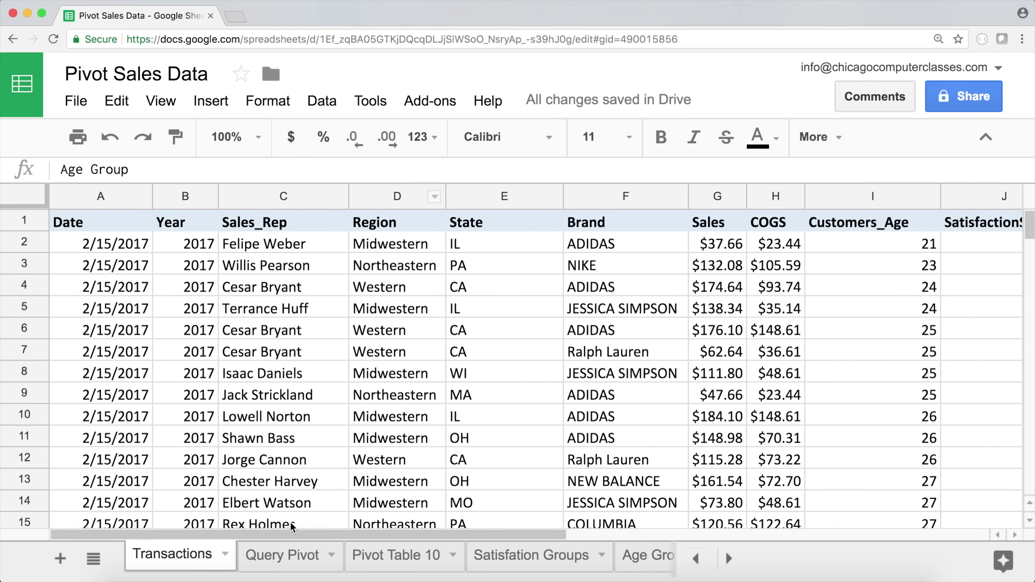
click(273, 558)
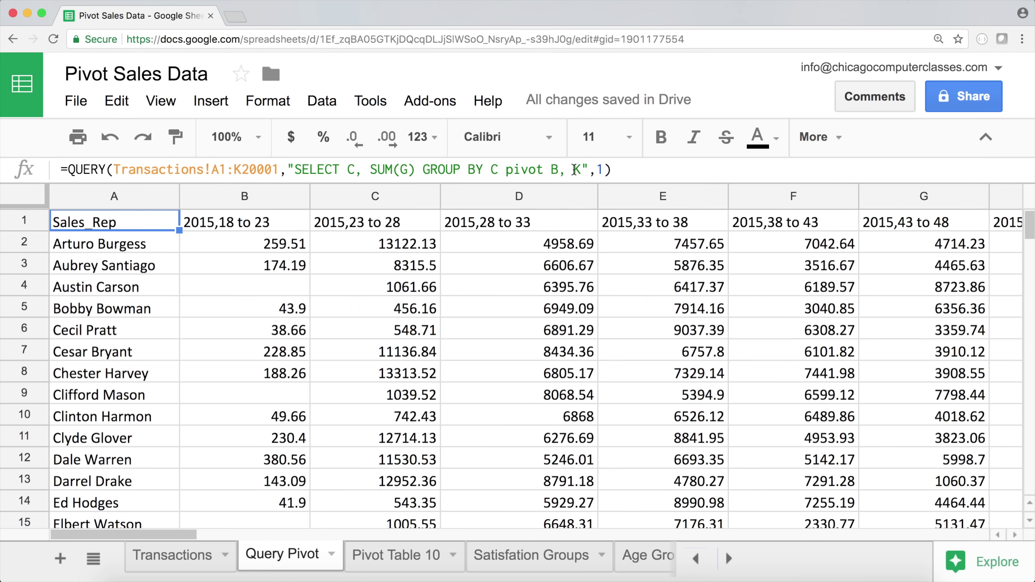
click(583, 168)
key(BackSpace)
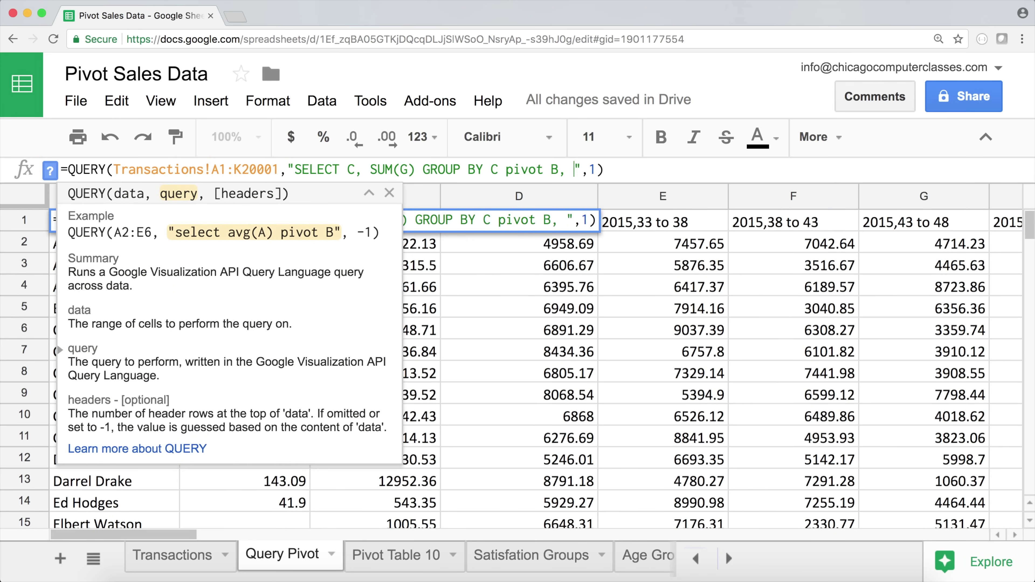
key(Return)
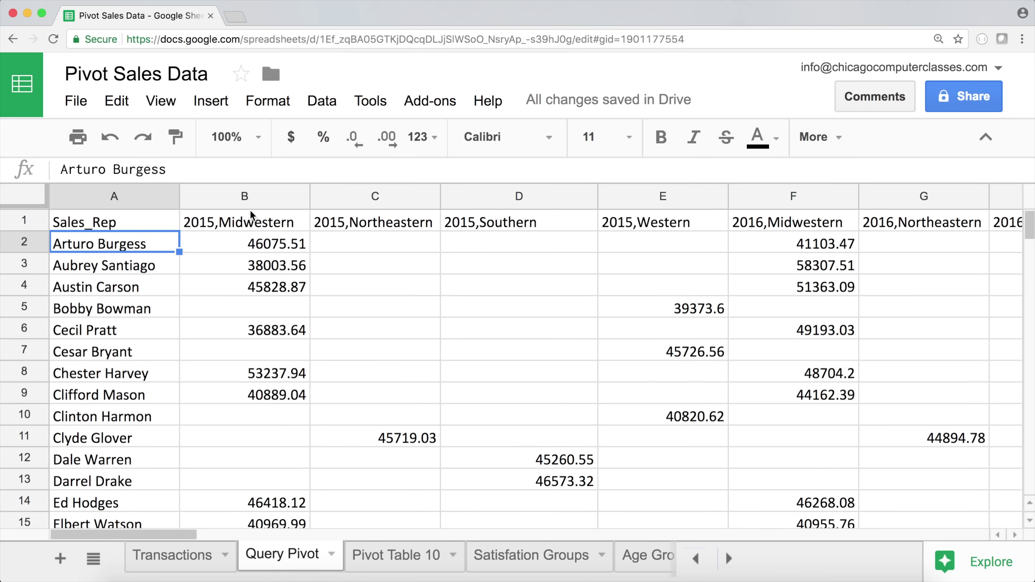
Review the year and region column headers and the sales rep rows of the output, ending on cell A1.
click(259, 224)
click(354, 223)
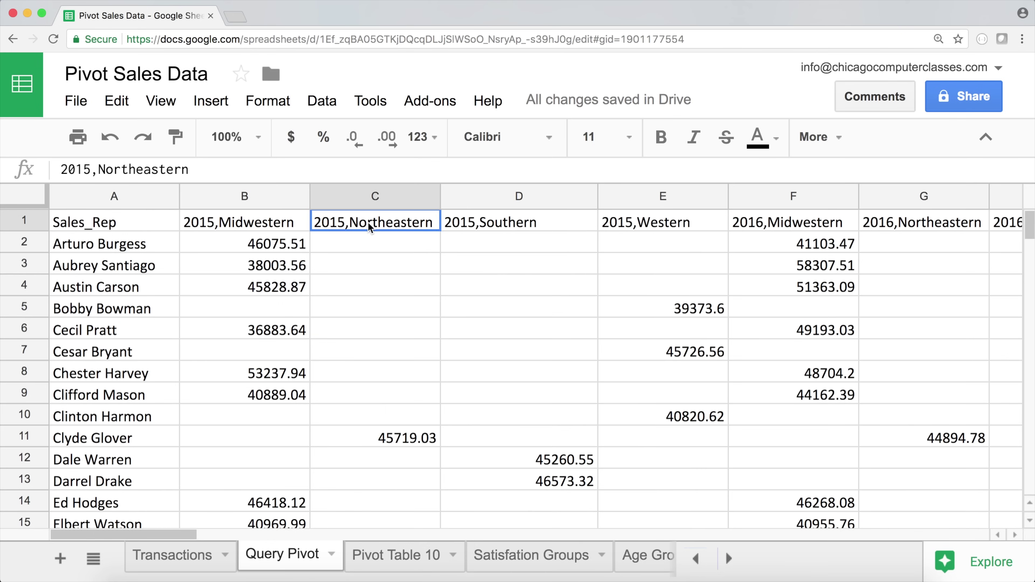
click(475, 225)
click(652, 224)
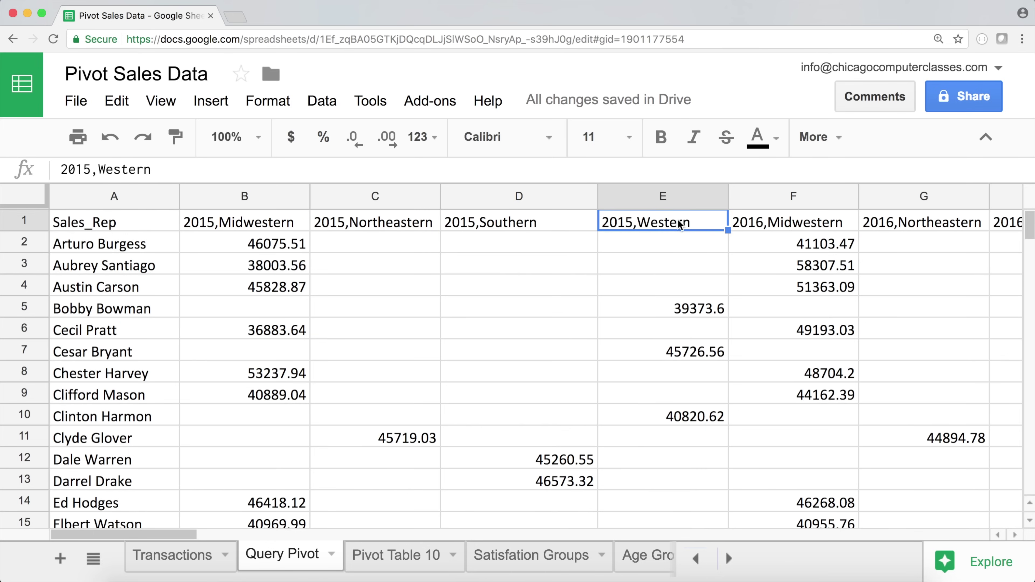
click(786, 223)
click(653, 225)
click(784, 230)
click(903, 225)
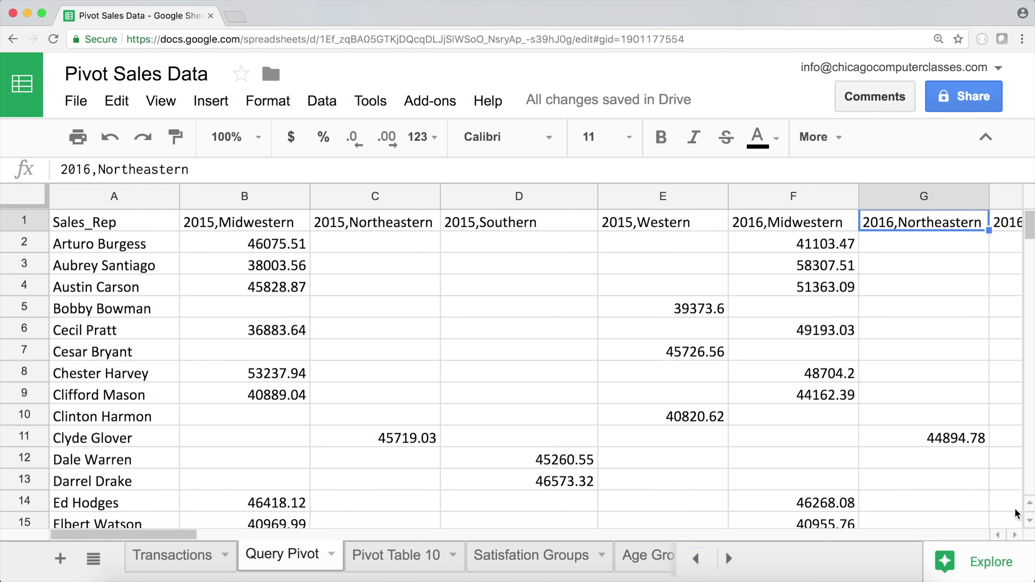
click(1016, 536)
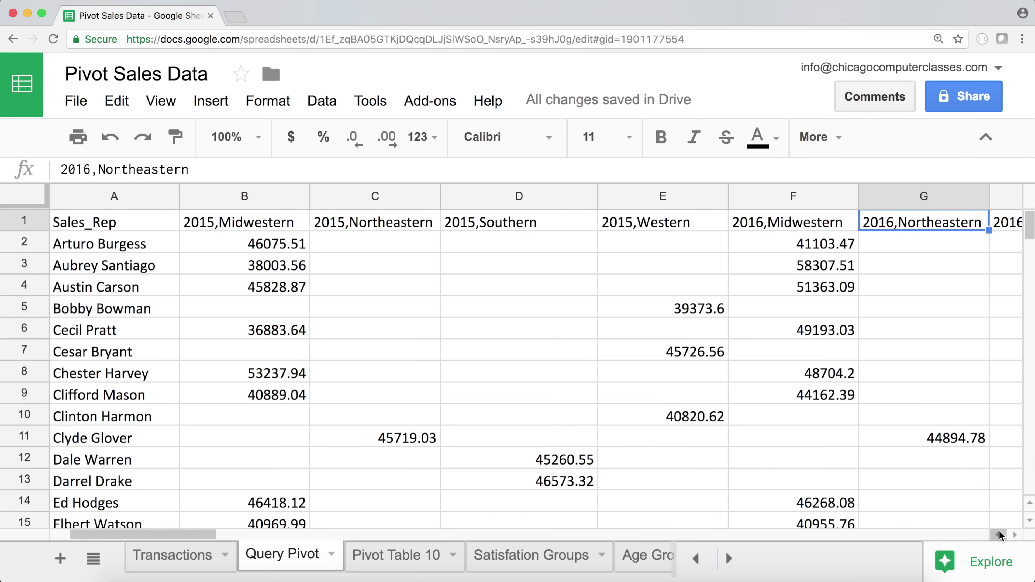
click(115, 537)
click(118, 213)
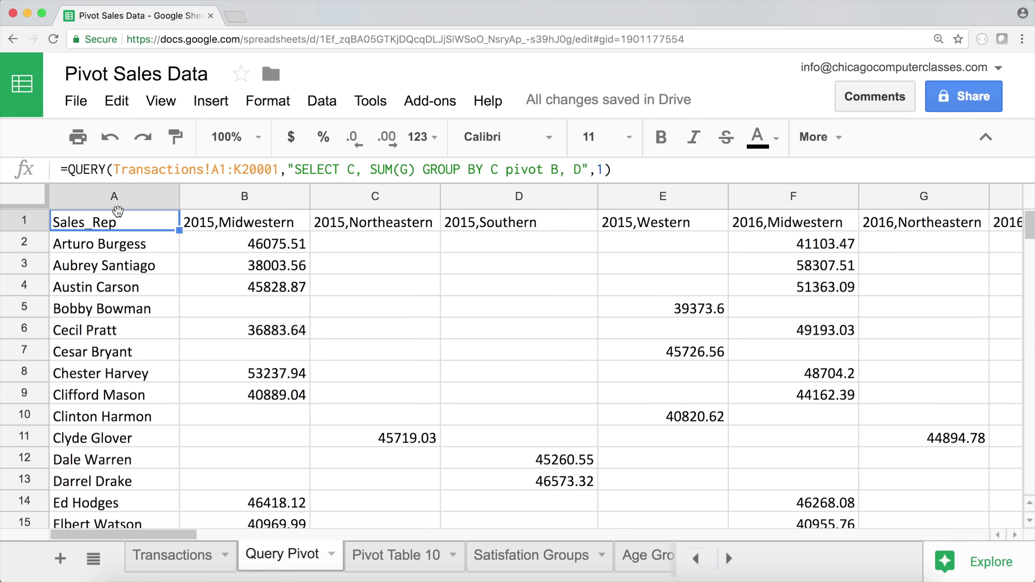
click(123, 249)
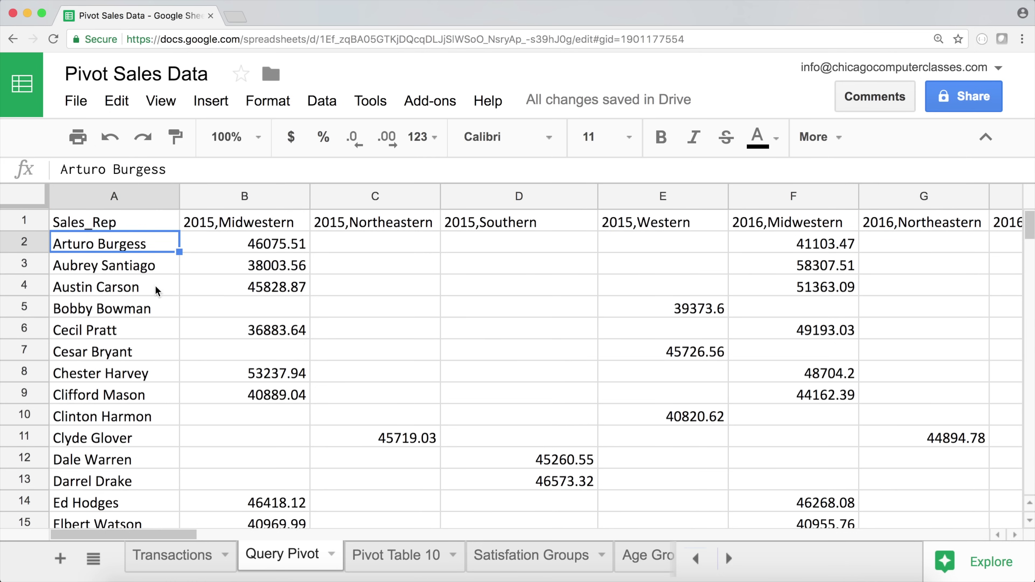
click(124, 230)
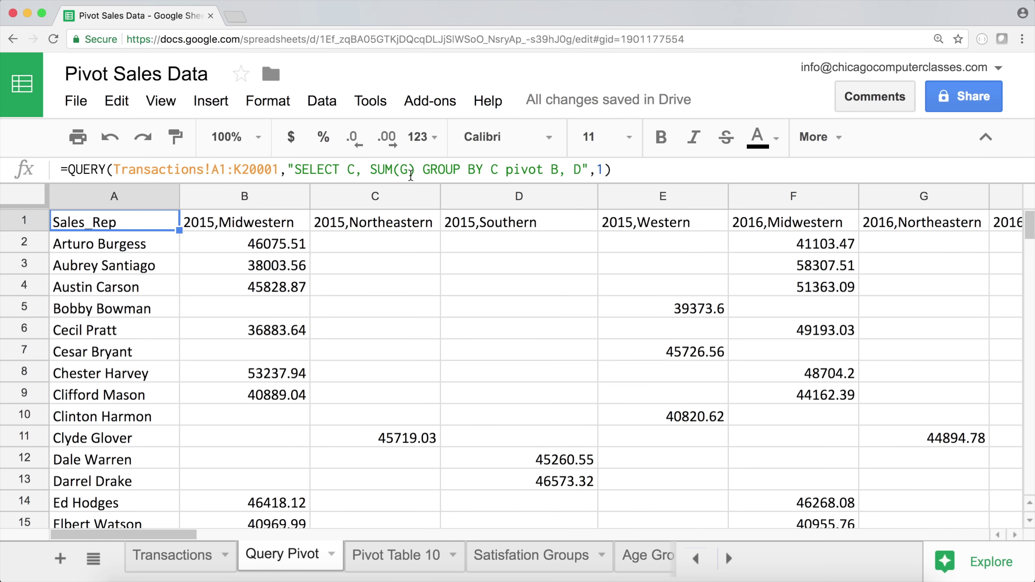
Check the Transactions columns, and insert "K," before C in both the SELECT and GROUP BY clauses of the Query Pivot formula in cell A1.
click(194, 558)
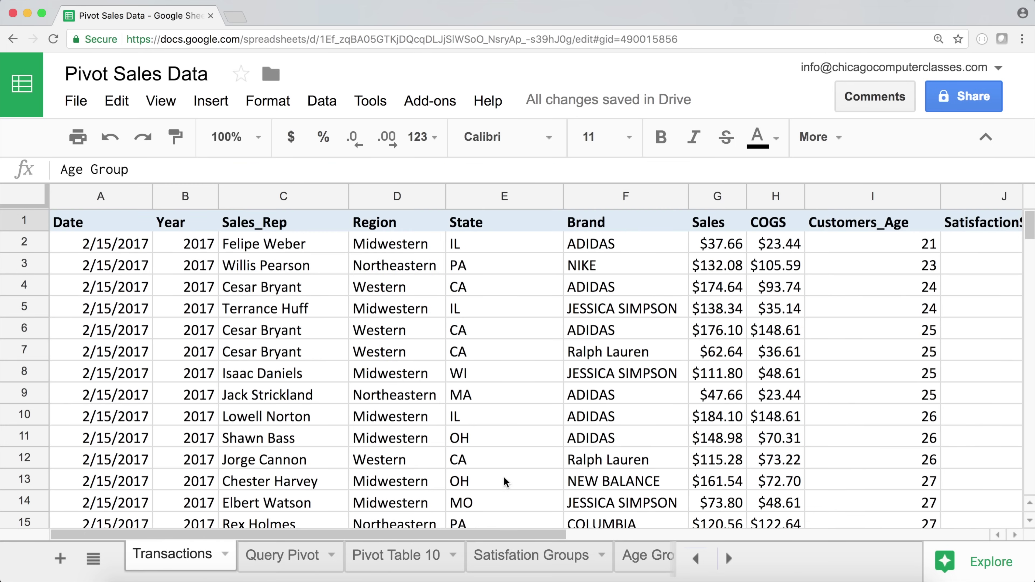
drag(540, 535, 322, 530)
click(287, 571)
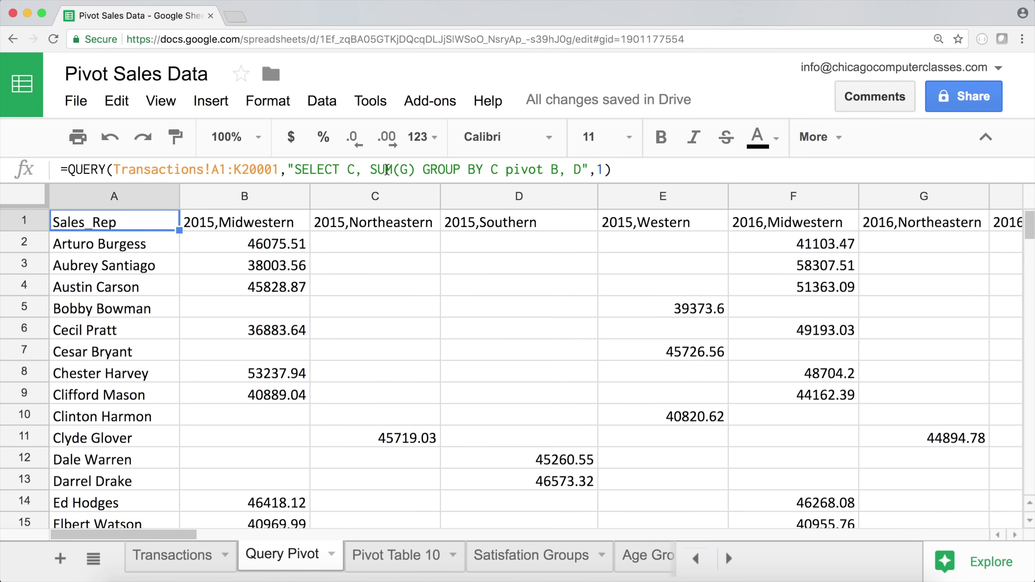
click(351, 170)
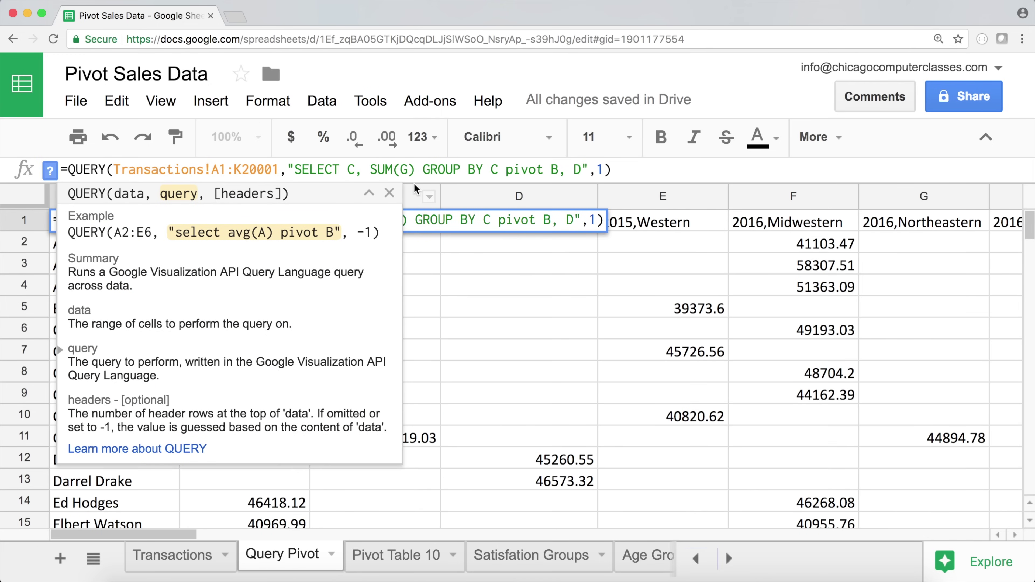
text(K,)
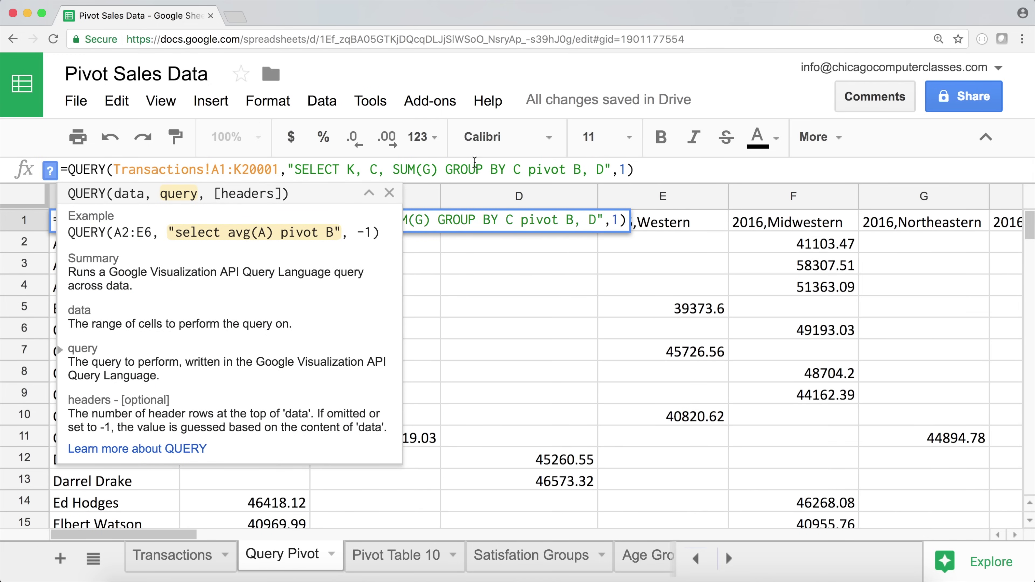
click(516, 169)
text(K,)
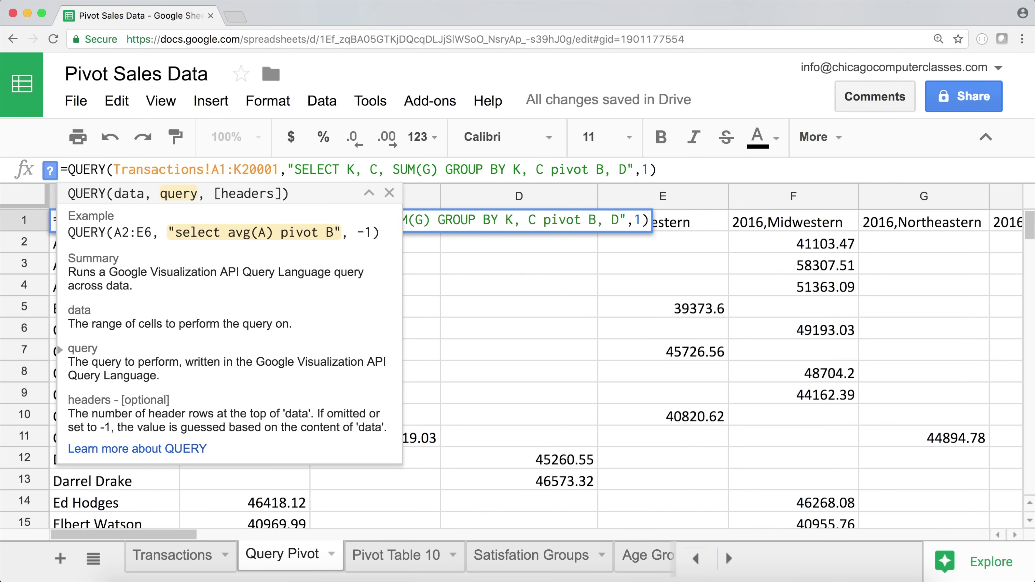
key(Return)
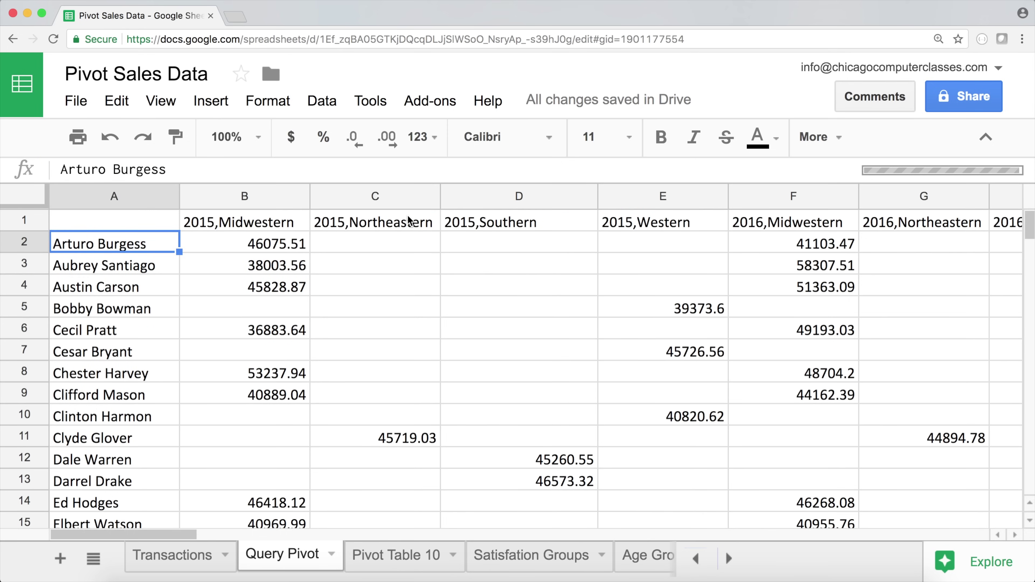
Examine how the output rows are grouped by age group and sales rep, from the 18 to 23 group into the 23 to 28 group.
scroll(102, 257, down, 2)
scroll(101, 257, up, 2)
scroll(101, 262, down, 10)
scroll(104, 278, down, 11)
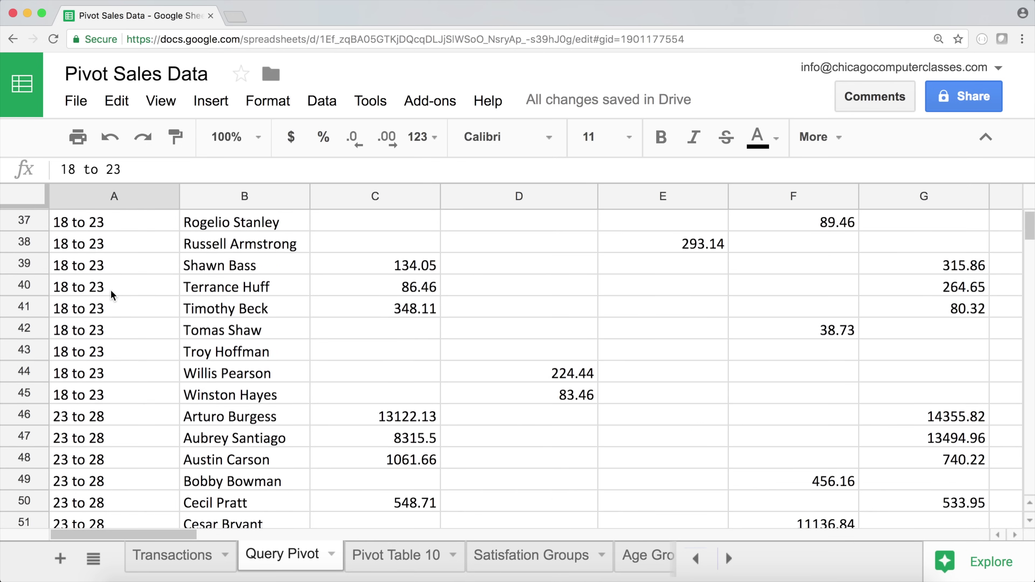
scroll(112, 294, up, 2)
drag(128, 334, 261, 453)
scroll(249, 405, down, 6)
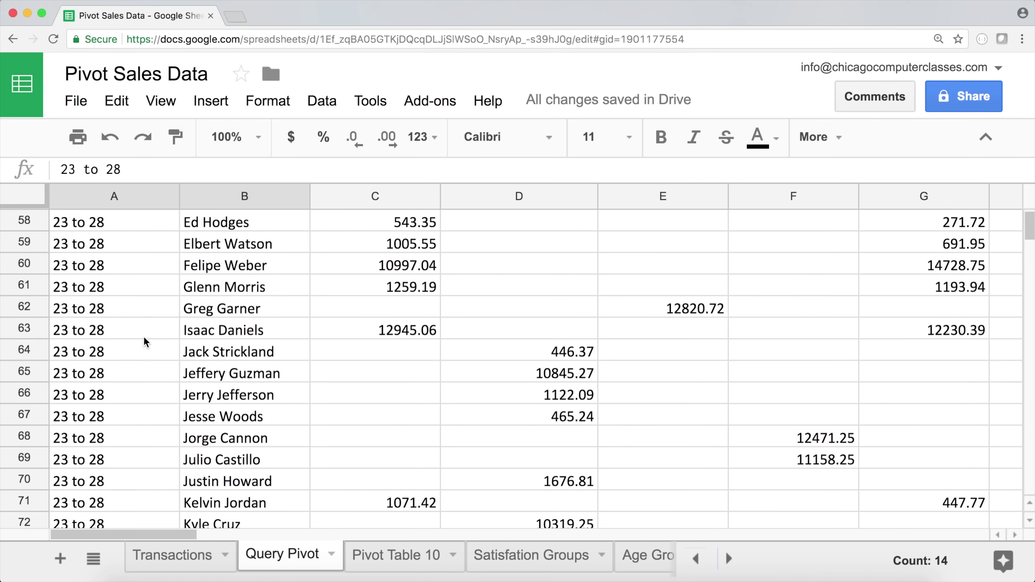
Remove column C from both the SELECT and GROUP BY clauses of the Query Pivot formula in cell A1, leaving only K.
scroll(143, 336, down, 9)
scroll(143, 334, up, 20)
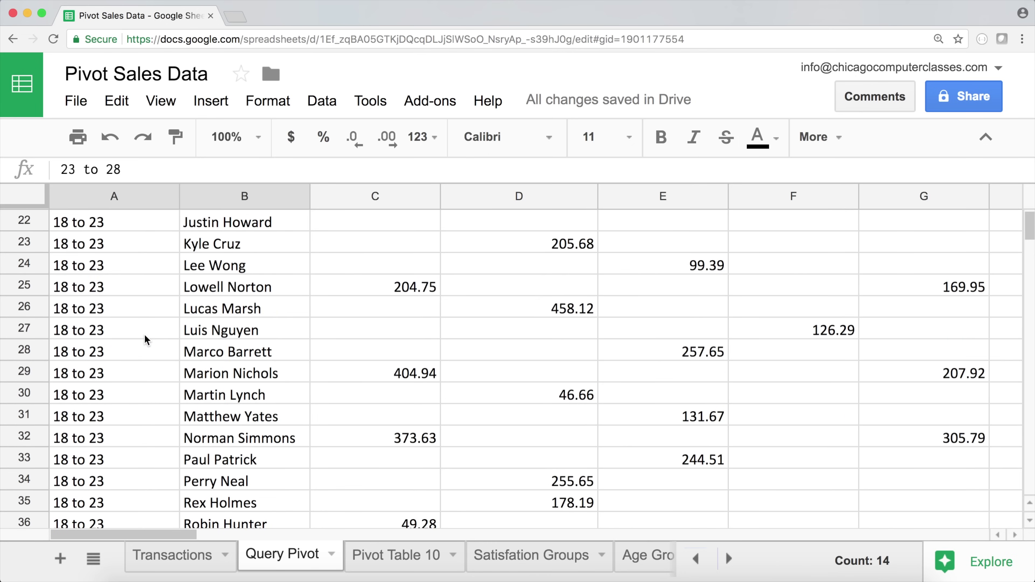
scroll(145, 336, up, 7)
click(101, 220)
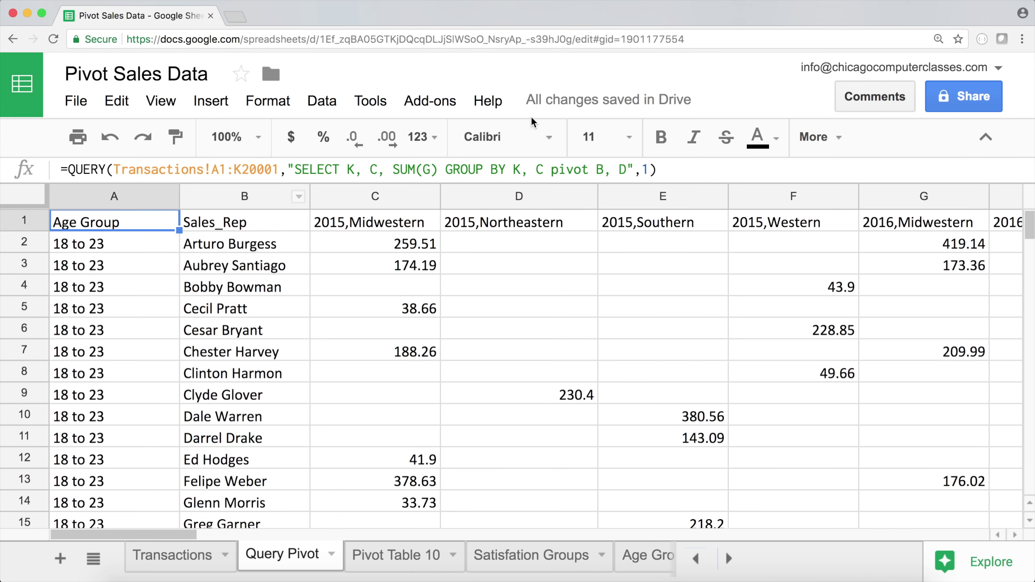
click(545, 171)
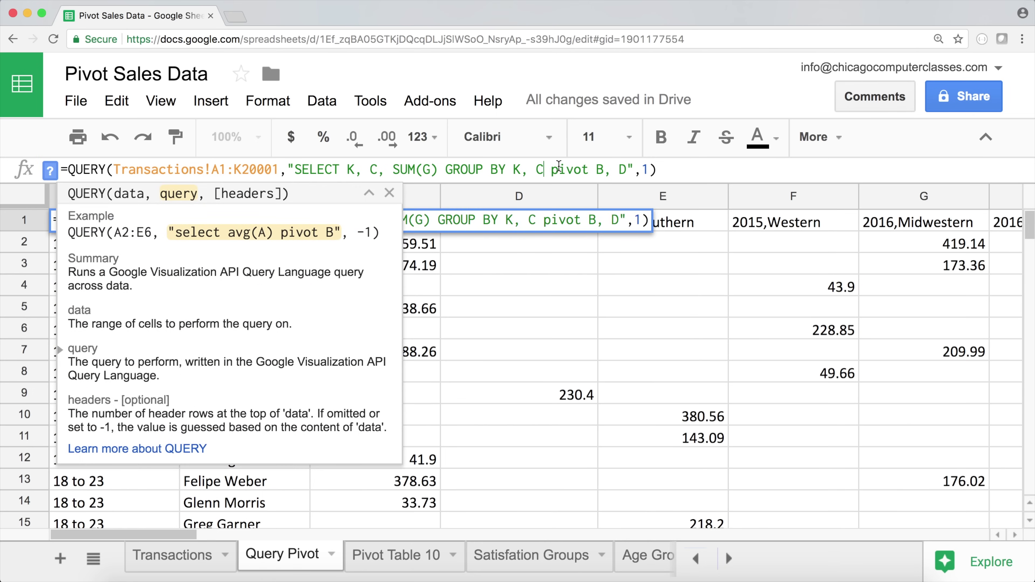
key(BackSpace)
key(BackSpace)
key(BackSpace)
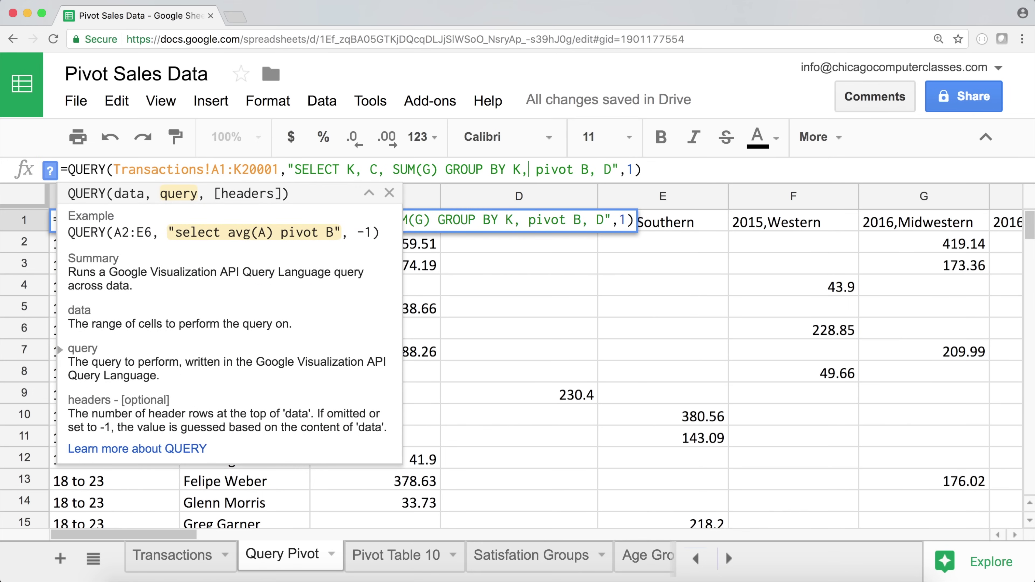
click(394, 169)
key(BackSpace)
key(BackSpace)
key(BackSpace)
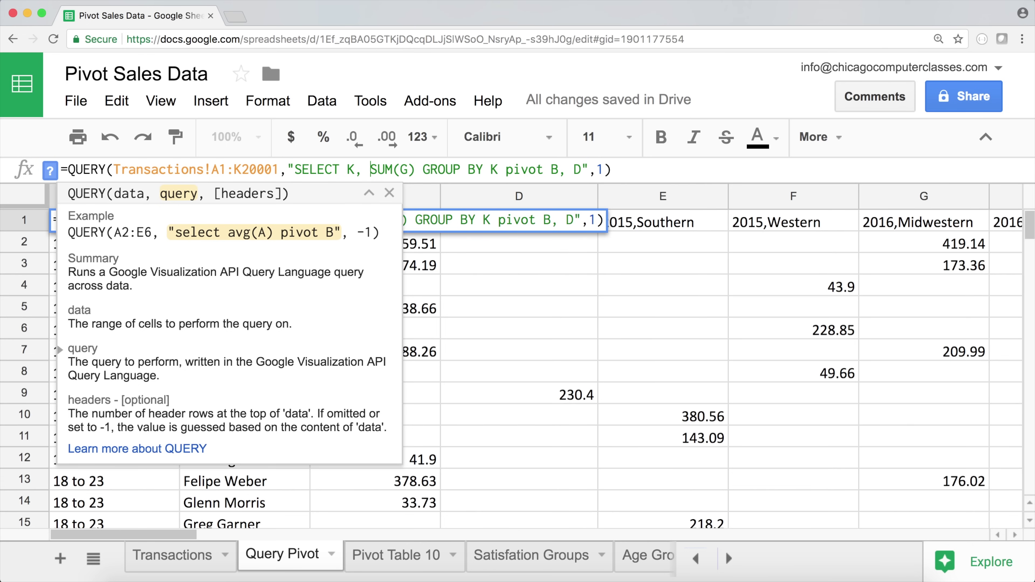
key(Return)
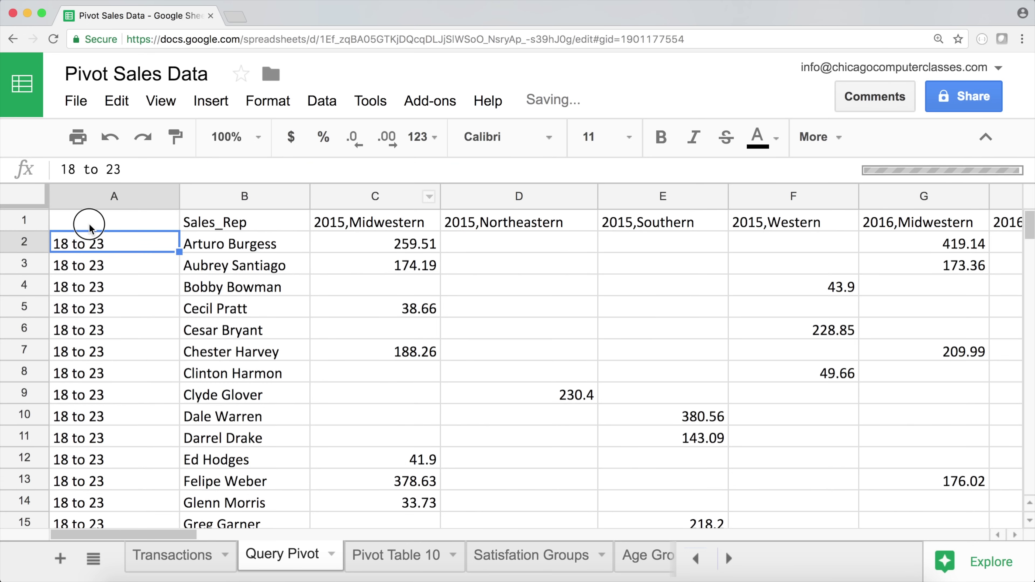
Shorten the pivot clause of the formula in cell A1 to "pivot B".
click(90, 226)
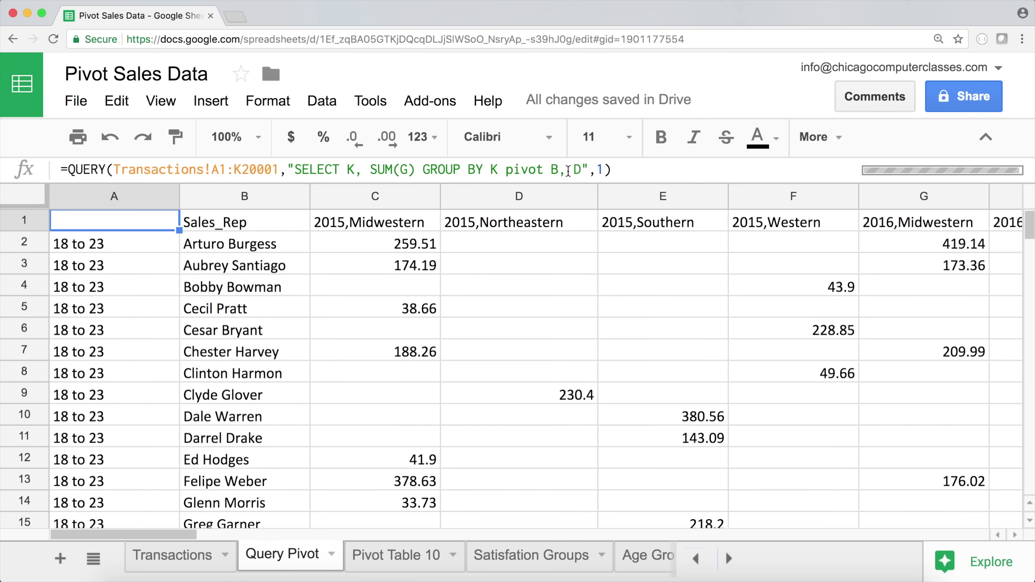
drag(560, 170, 583, 171)
key(BackSpace)
key(Return)
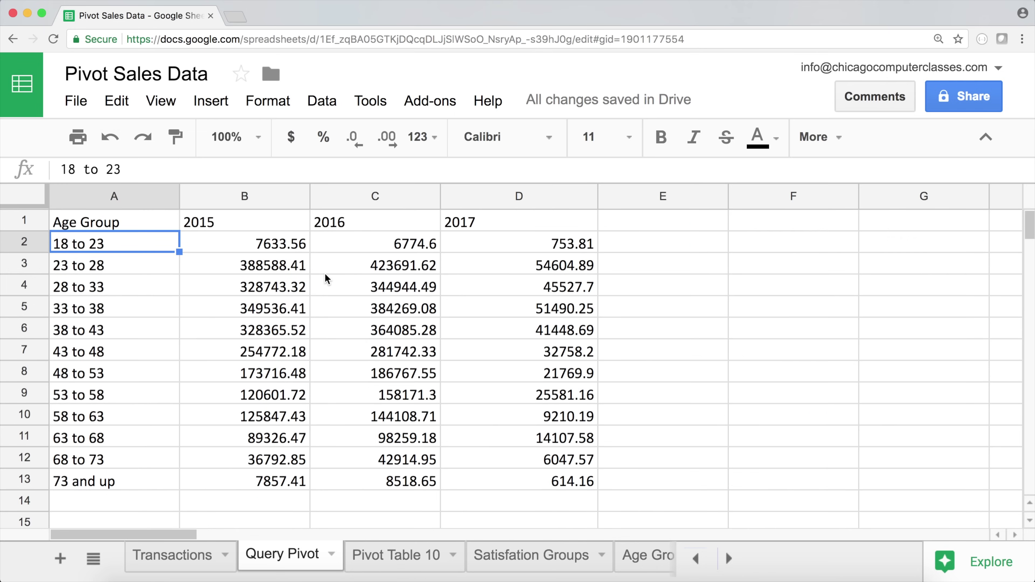
Add ", AVG(G)" after SUM(G) in the SELECT clause of the formula in cell A1.
click(121, 228)
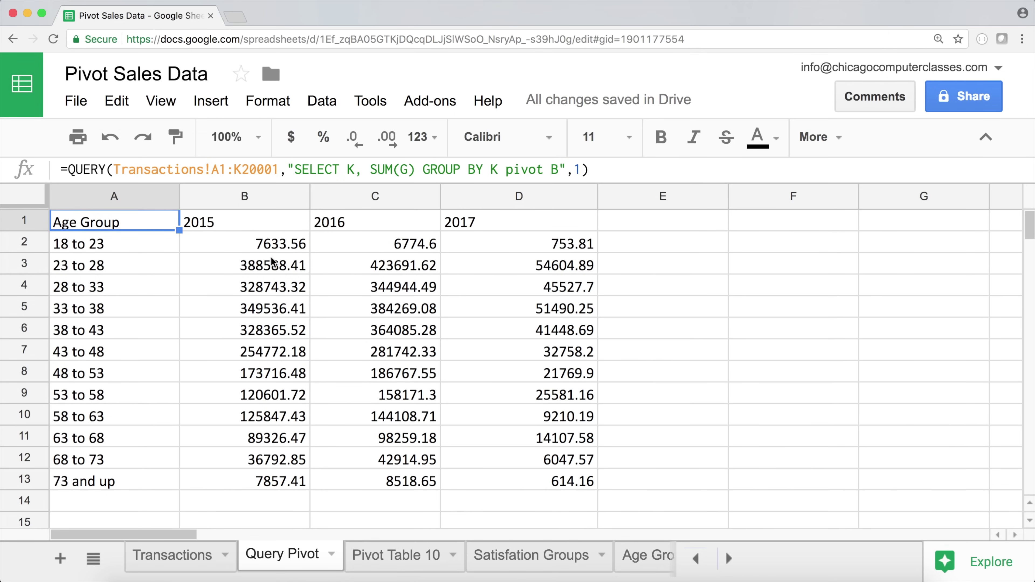
double_click(393, 170)
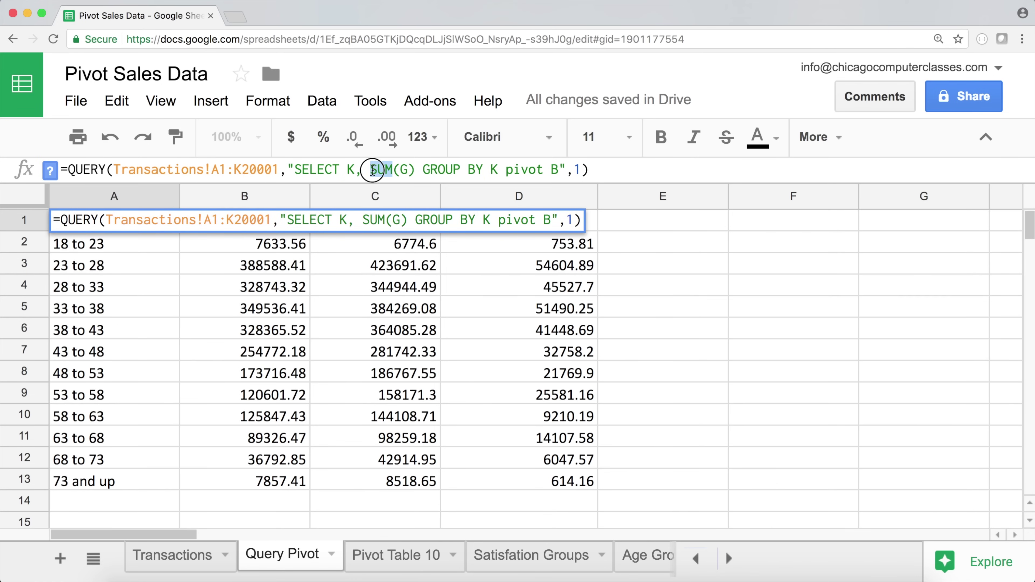
click(421, 170)
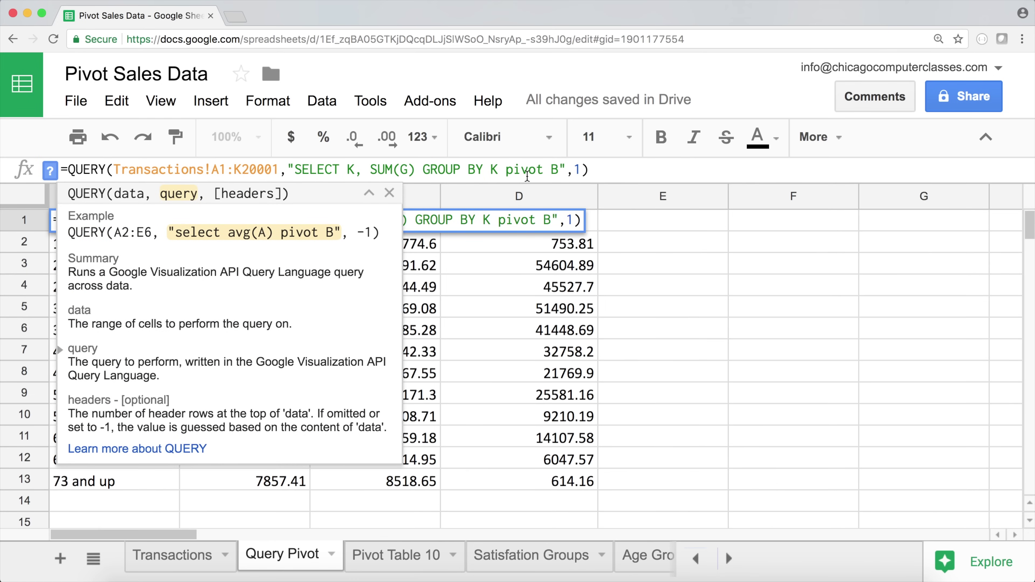
text(, AVG()
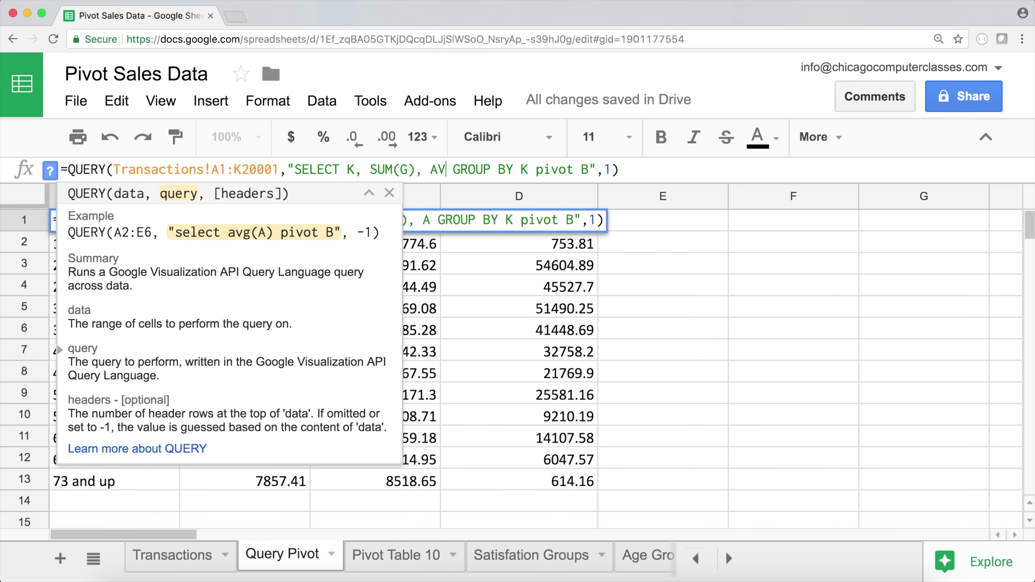
text(G))
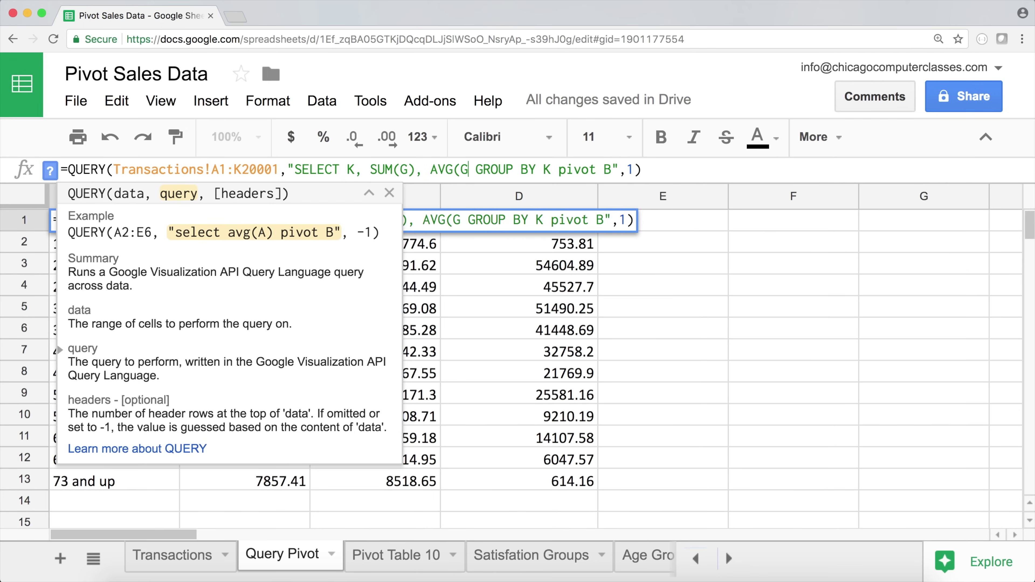
key(Return)
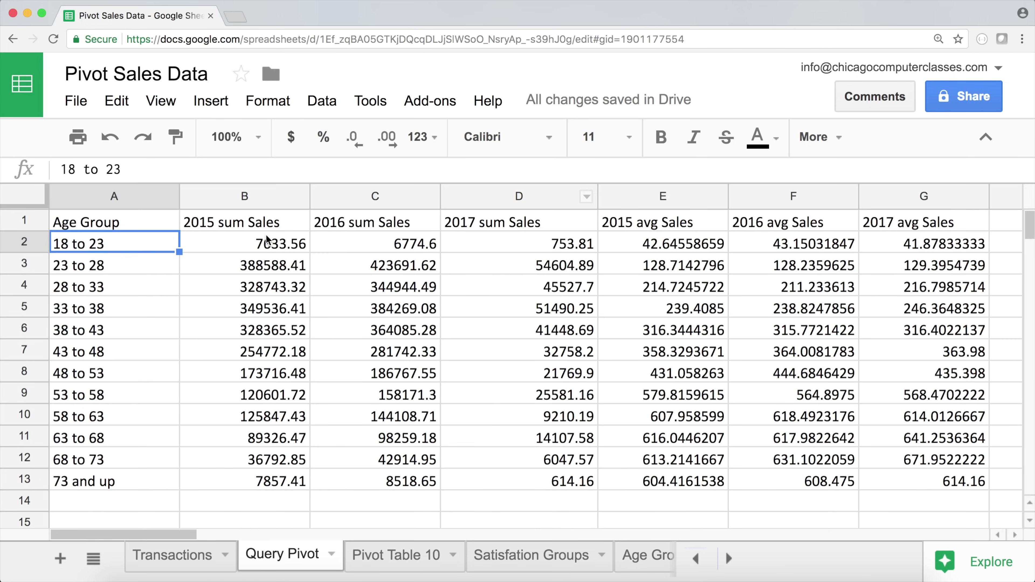
Review the yearly sum Sales headers and the block of avg Sales columns in the query output.
click(279, 223)
click(356, 232)
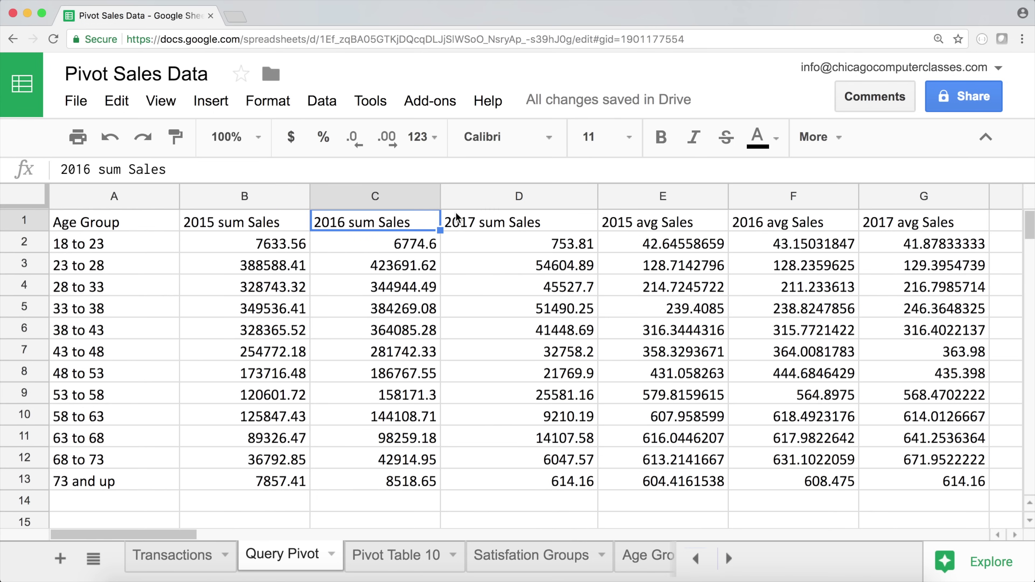
click(548, 235)
drag(679, 223, 955, 482)
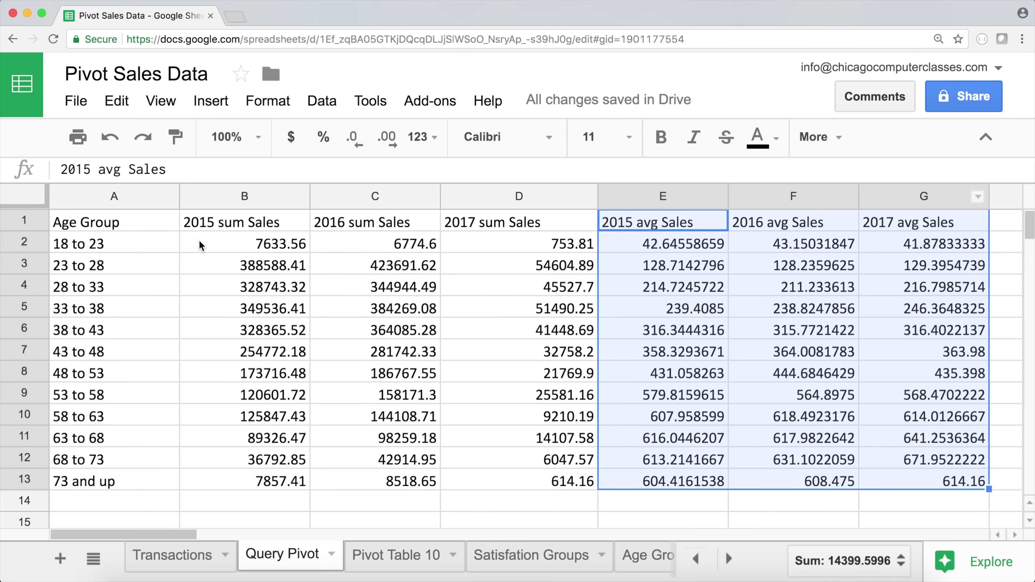
Strip K, AVG(G) and the GROUP BY clause from the A1 formula, leaving the query "SELECT SUM(G) pivot B".
click(85, 224)
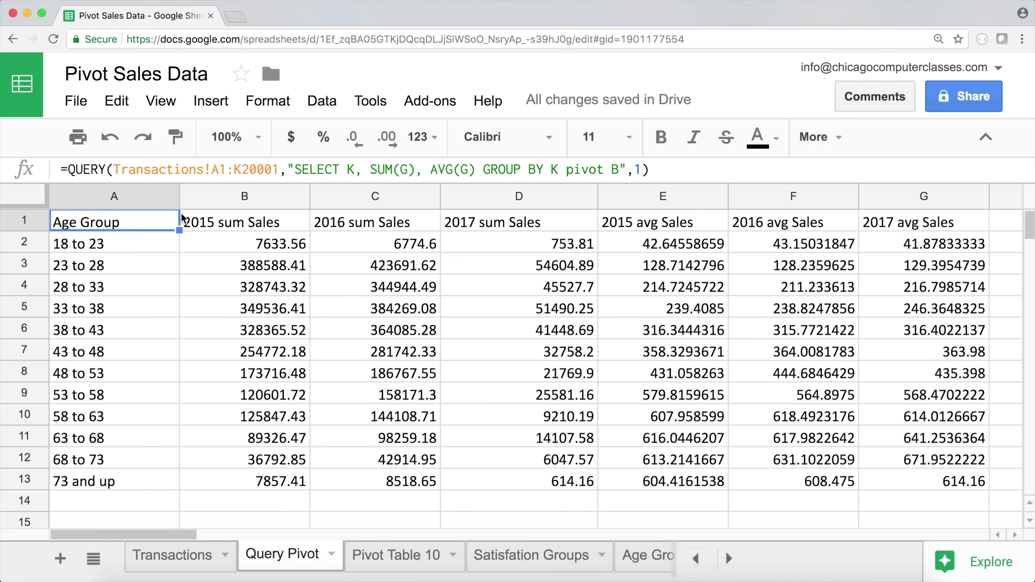
click(560, 170)
drag(560, 170, 417, 171)
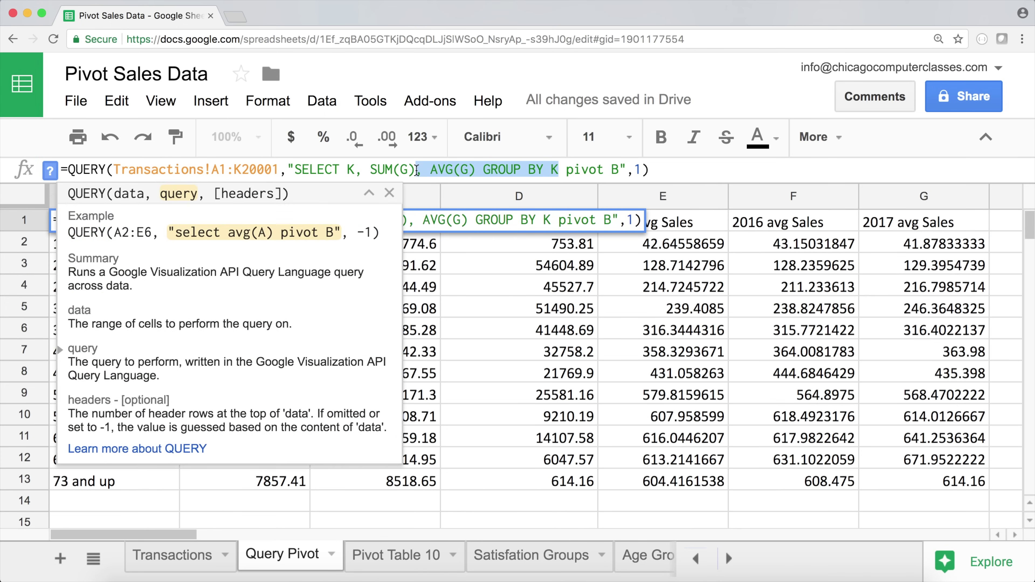
key(BackSpace)
click(371, 170)
key(BackSpace)
key(BackSpace)
key(BackSpace)
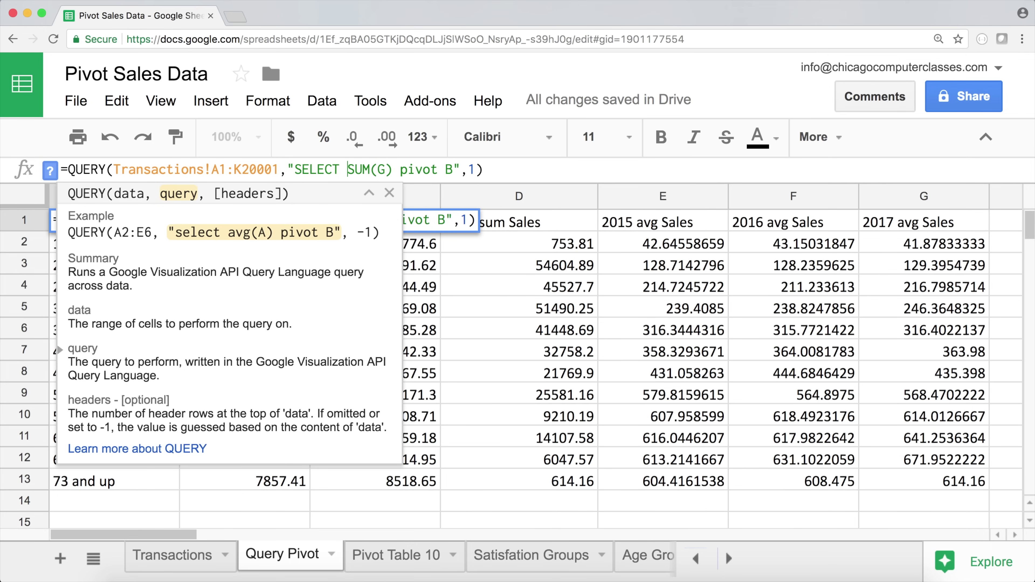
key(Return)
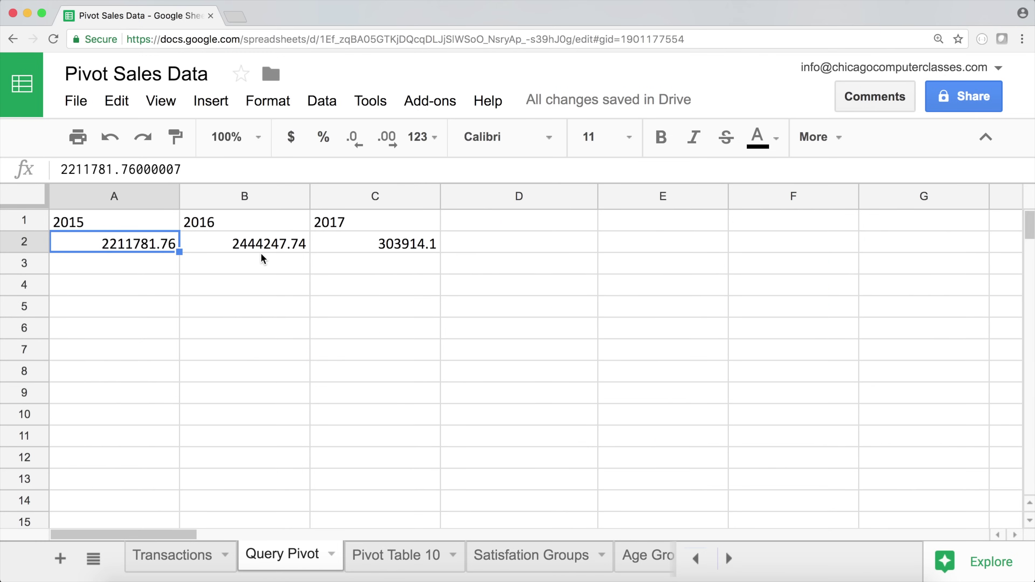
Review the yearly totals in the output and the empty cells of column A where row groups would go.
drag(136, 227, 388, 246)
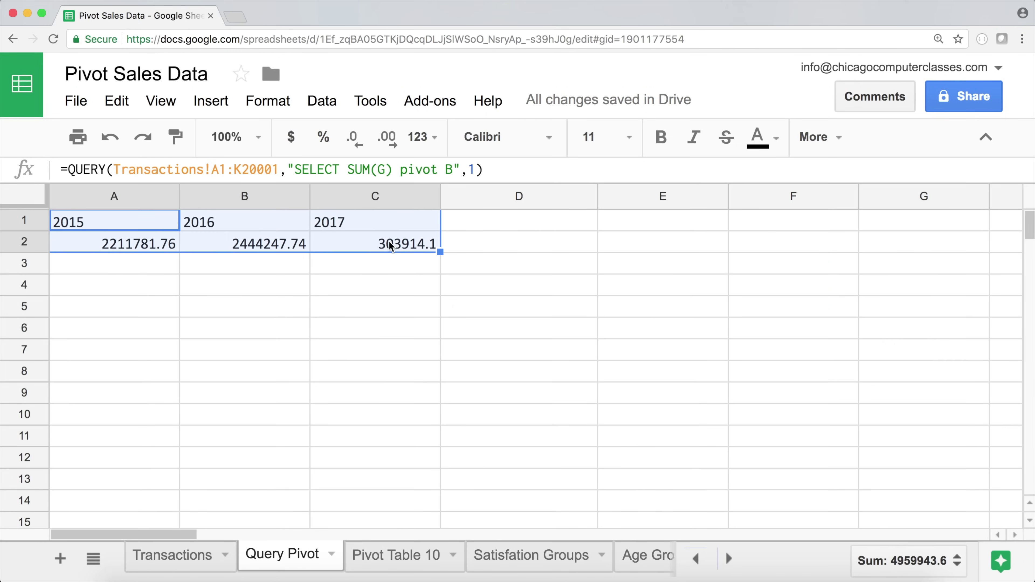
click(140, 227)
click(115, 224)
drag(132, 247, 139, 416)
Change the query in cell A1 to "SELECT D, SUM(G) GROUP BY D pivot B" to list sales by region.
click(122, 216)
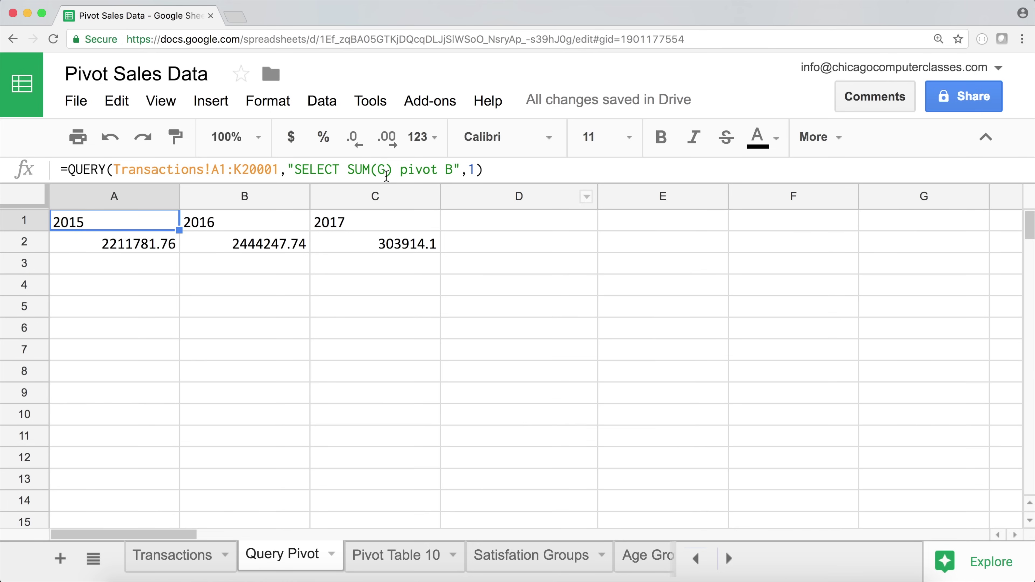
click(401, 172)
click(394, 173)
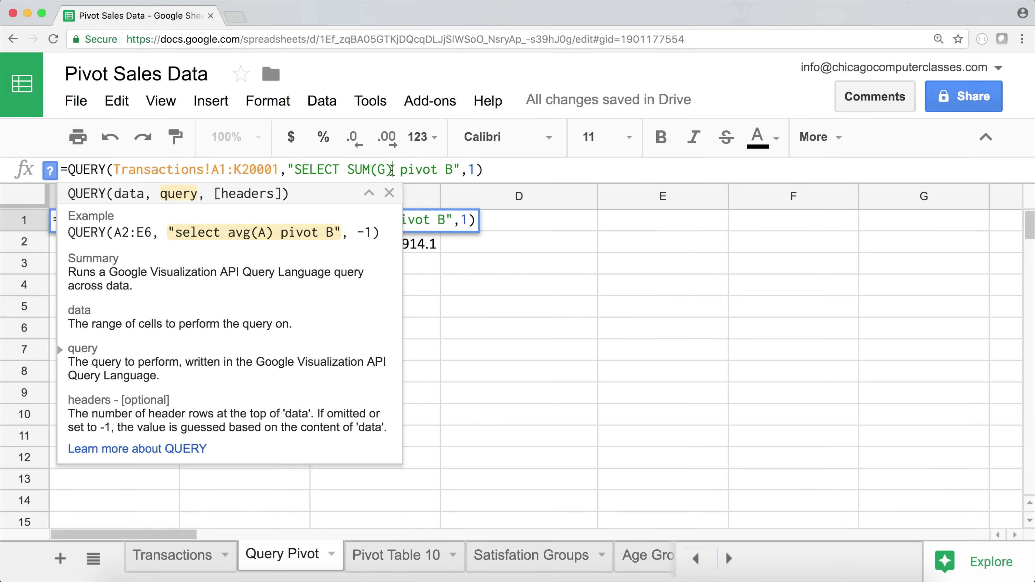
click(345, 171)
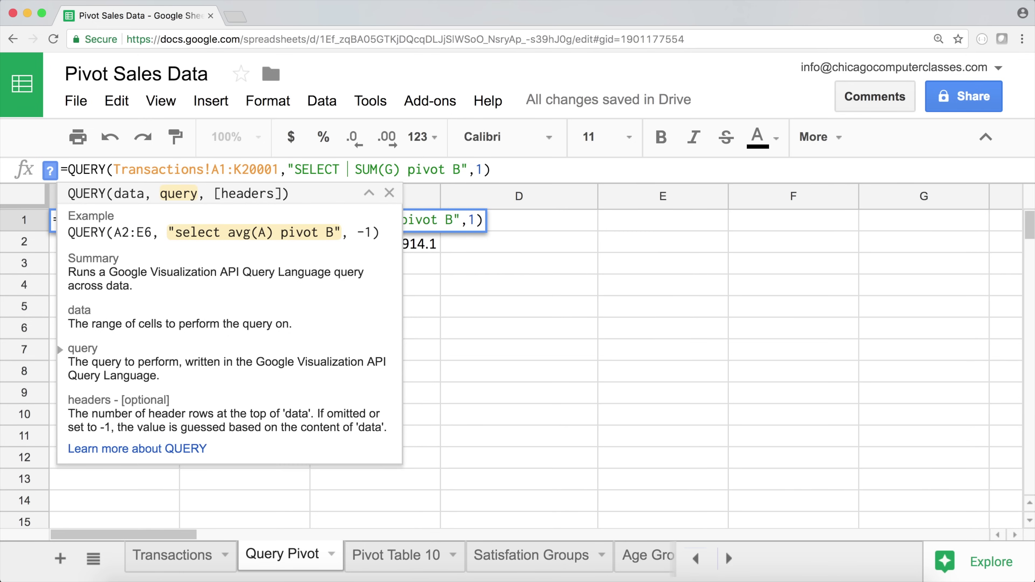
text(D,)
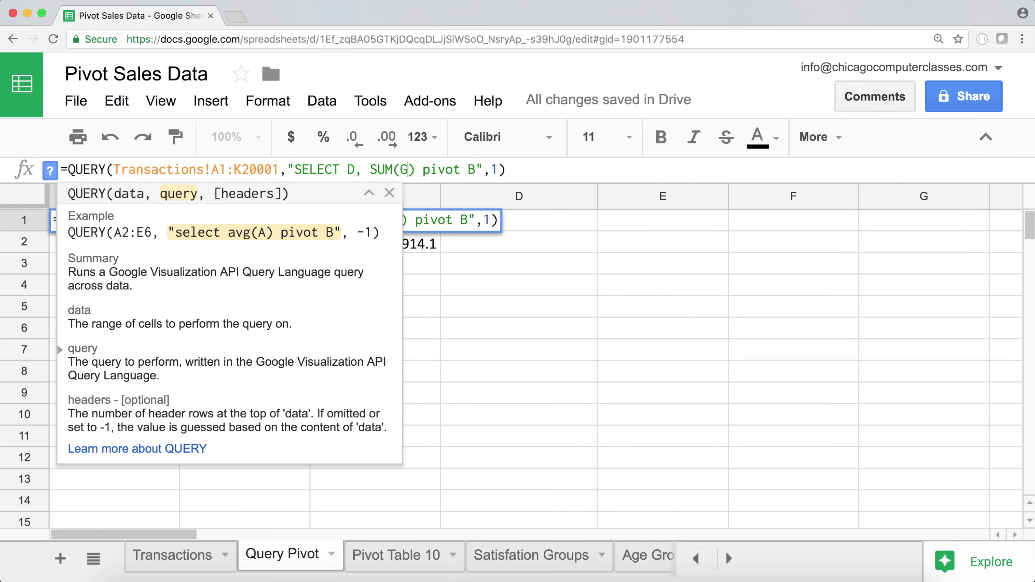
text( SUM(G) GROUP B)
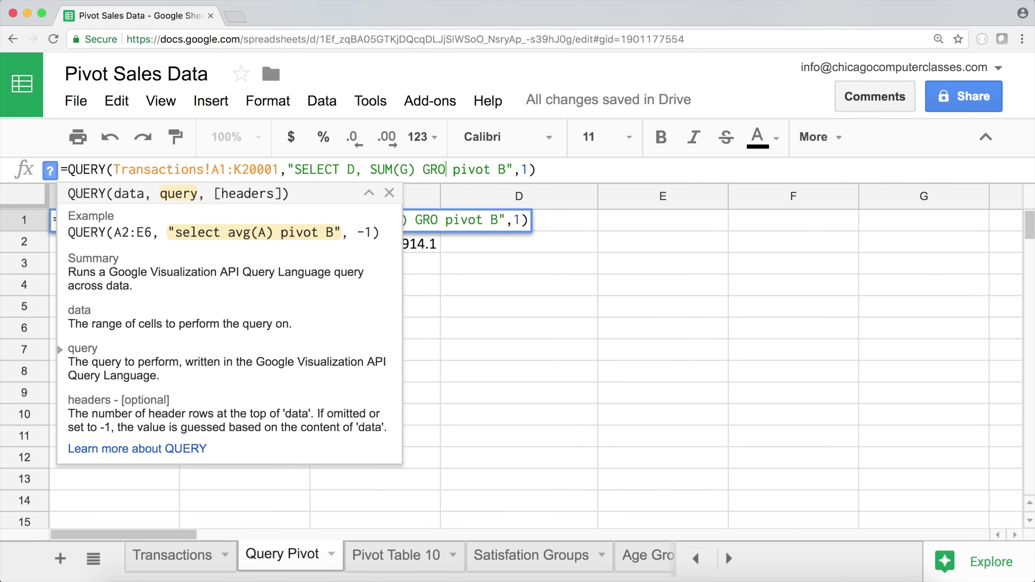
text(Y )
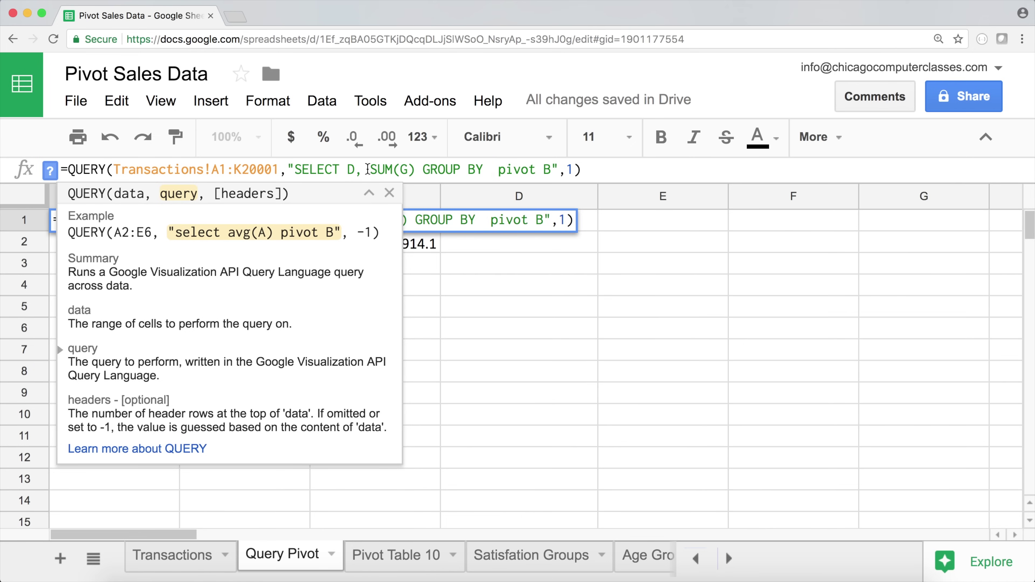
text(D)
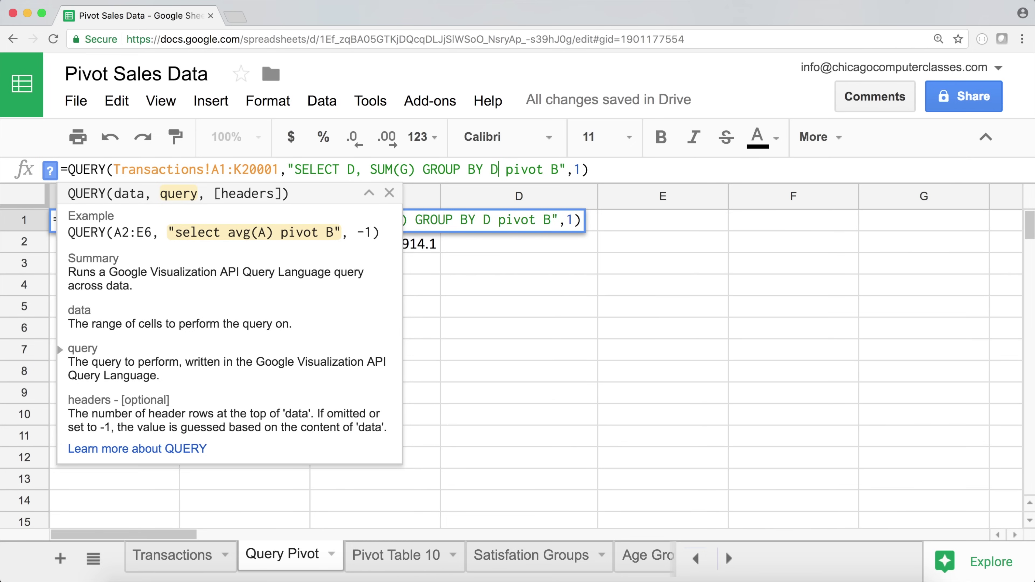
key(Return)
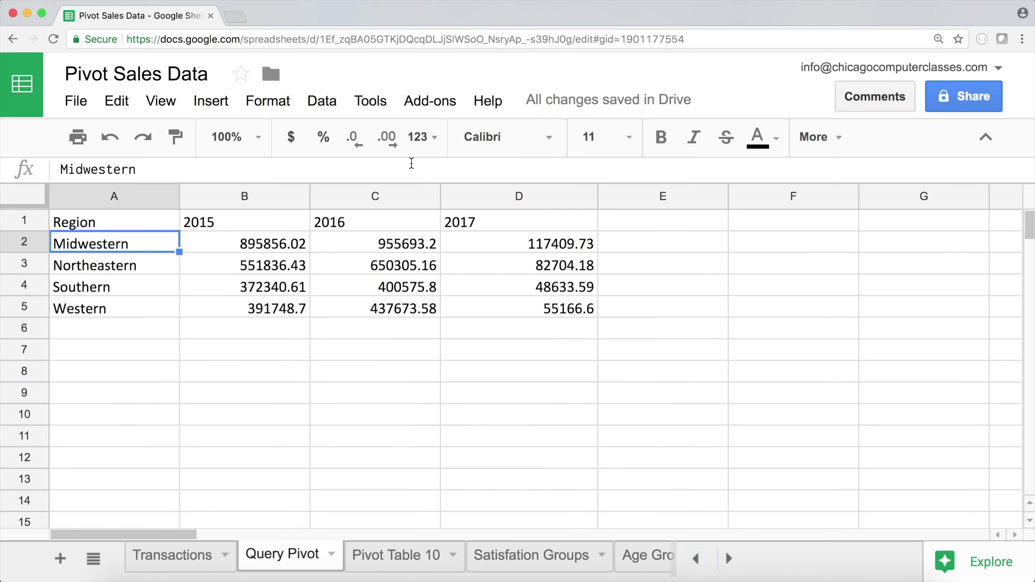
Make the data range of the formula in cell A1 open-ended by changing it to Transactions!A1:K.
click(147, 228)
key(ctrl+a)
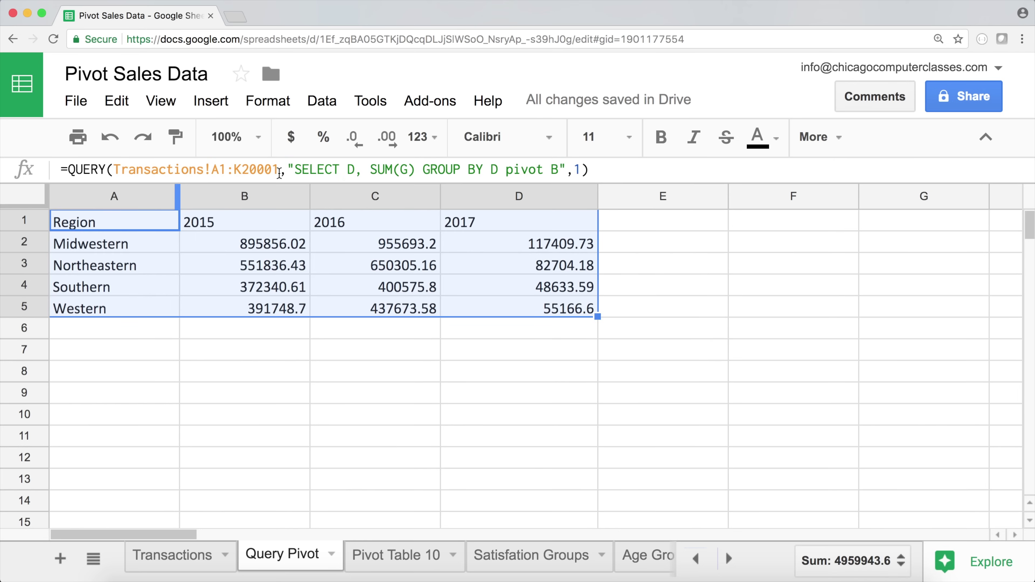
click(280, 173)
key(shift+Left)
key(shift+Left)
key(shift+Left)
key(shift+Left)
key(shift+Left)
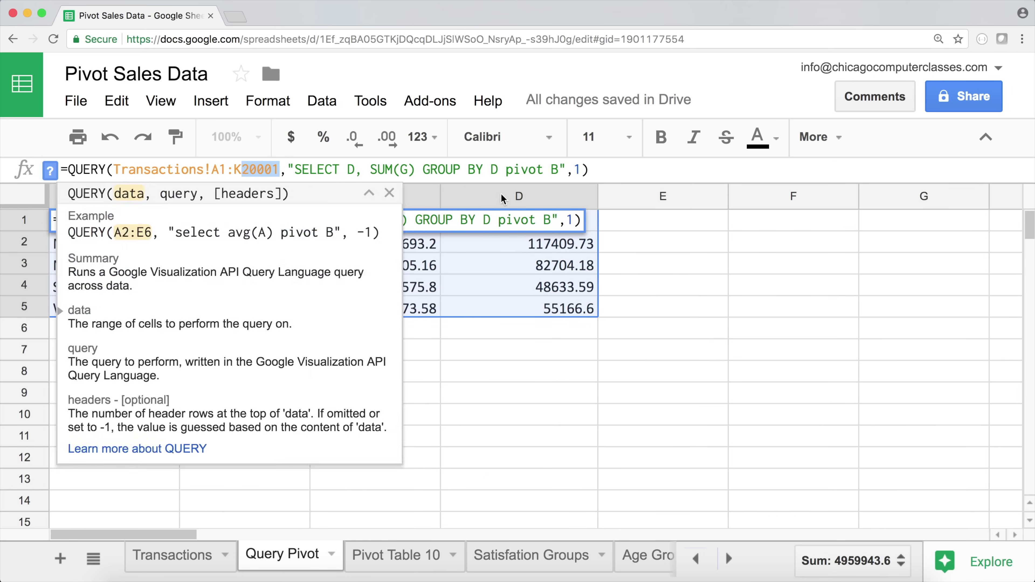
key(BackSpace)
key(Return)
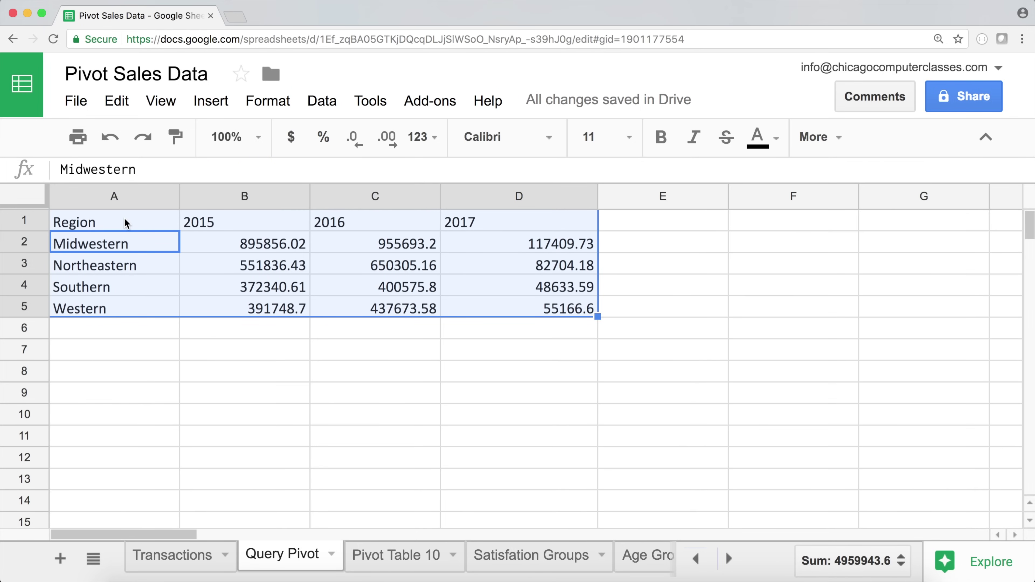
Check the data range reference in the A1 formula against the rows of the Transactions sheet, ending back on Query Pivot.
click(126, 222)
click(243, 169)
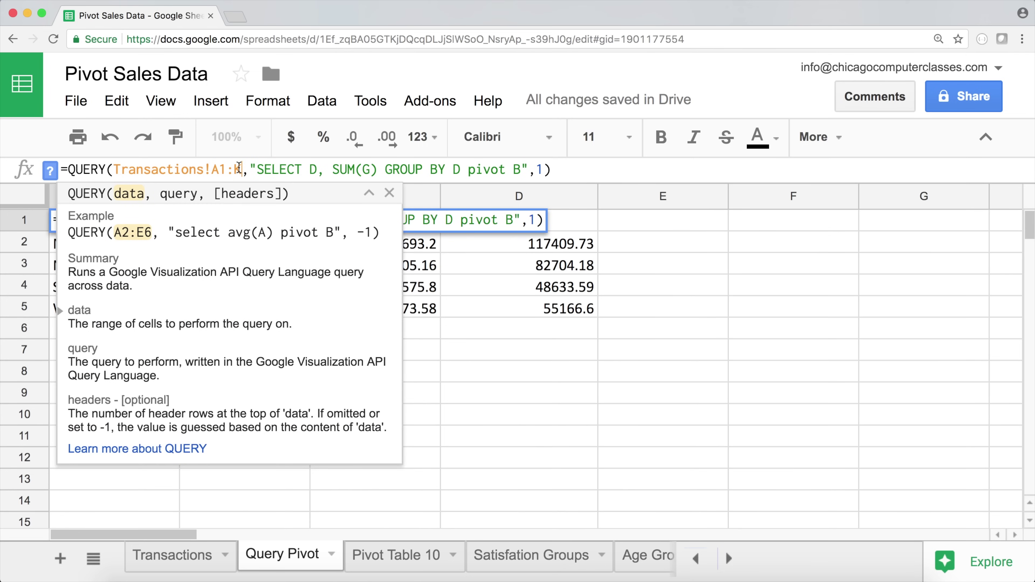
key(Return)
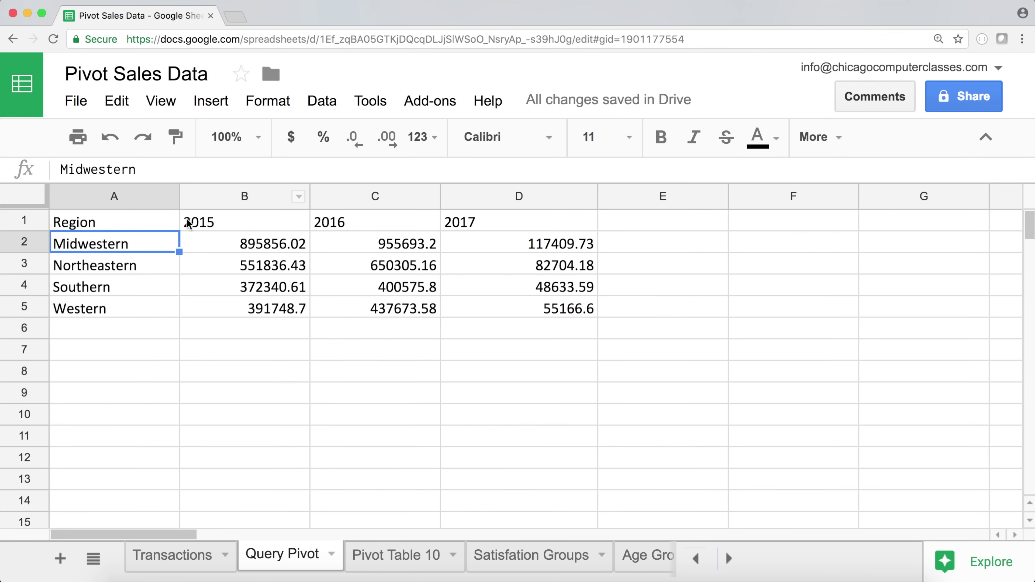
click(176, 224)
click(173, 554)
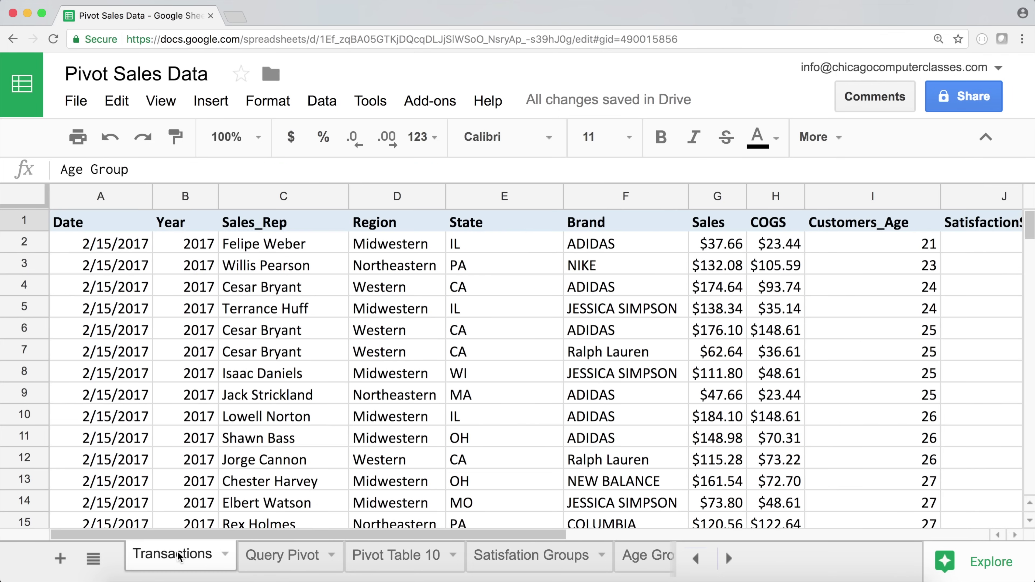
drag(1028, 228, 1029, 485)
click(281, 554)
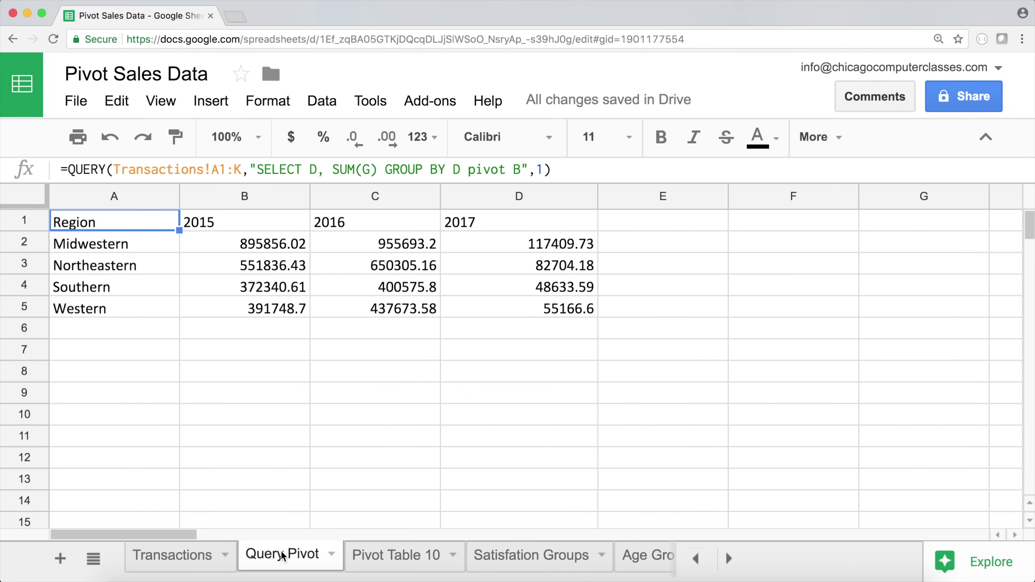